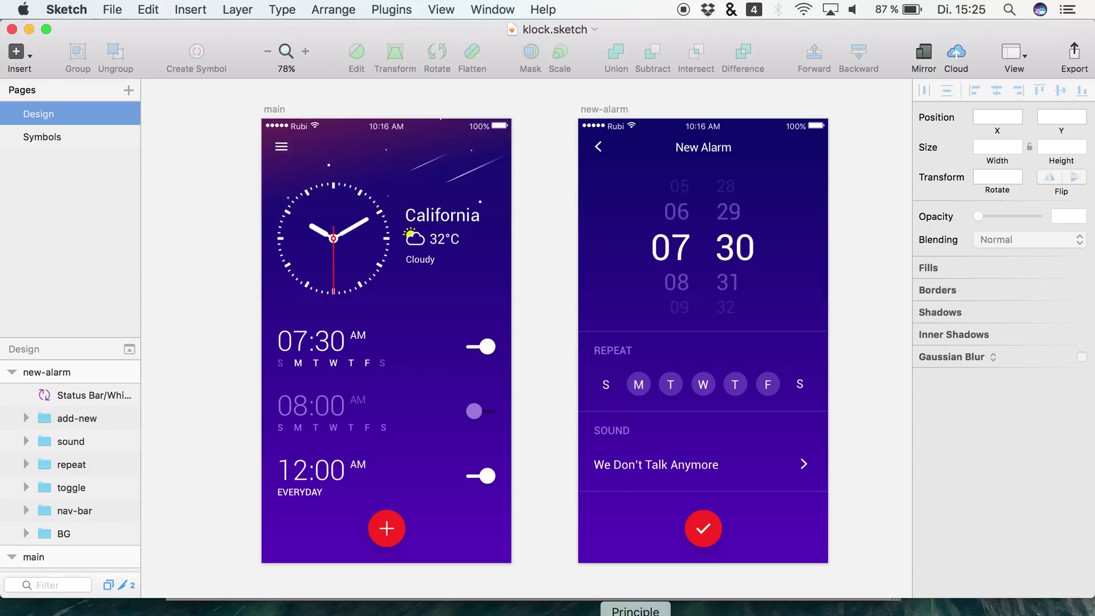
Switch from Sketch to Principle's new untitled document with a blank Artboard 1
left_click(635, 614)
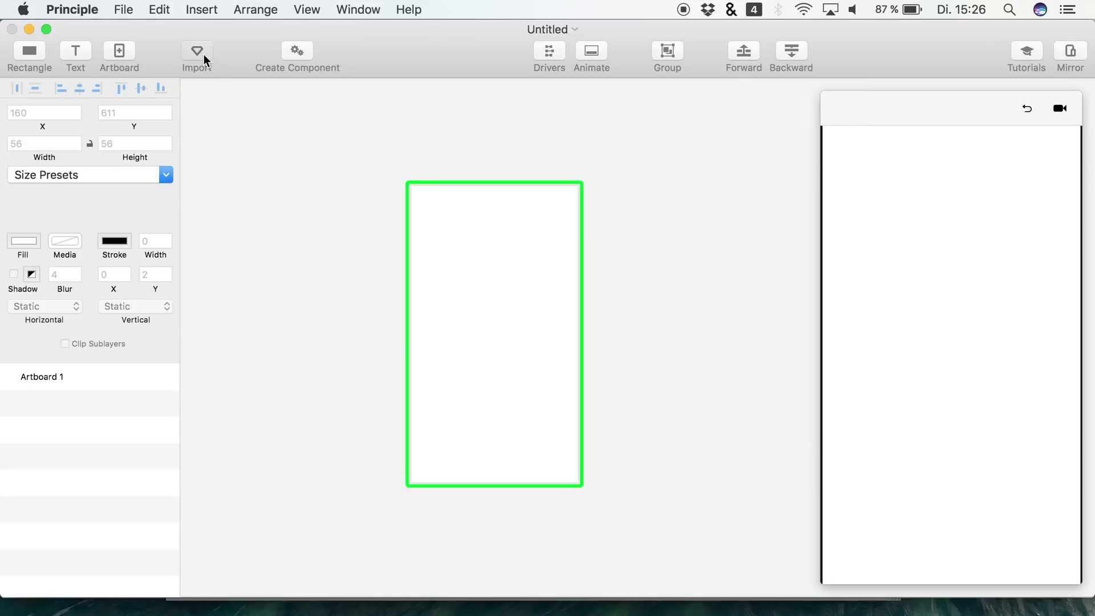
Import the main and new-alarm artboards from klock.sketch at 2x scale
left_click(201, 53)
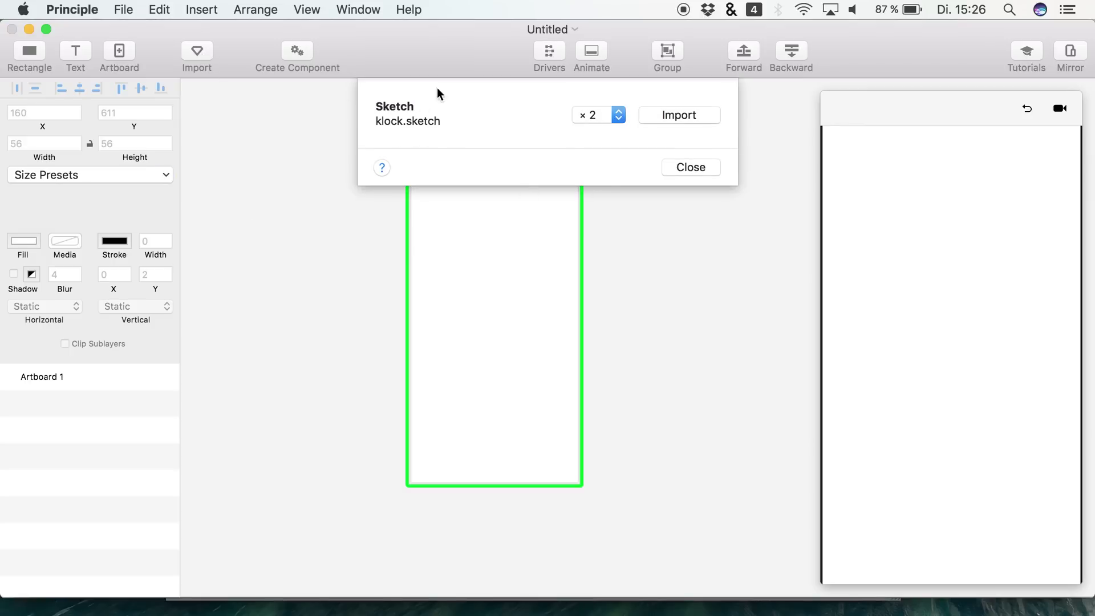
left_click(716, 118)
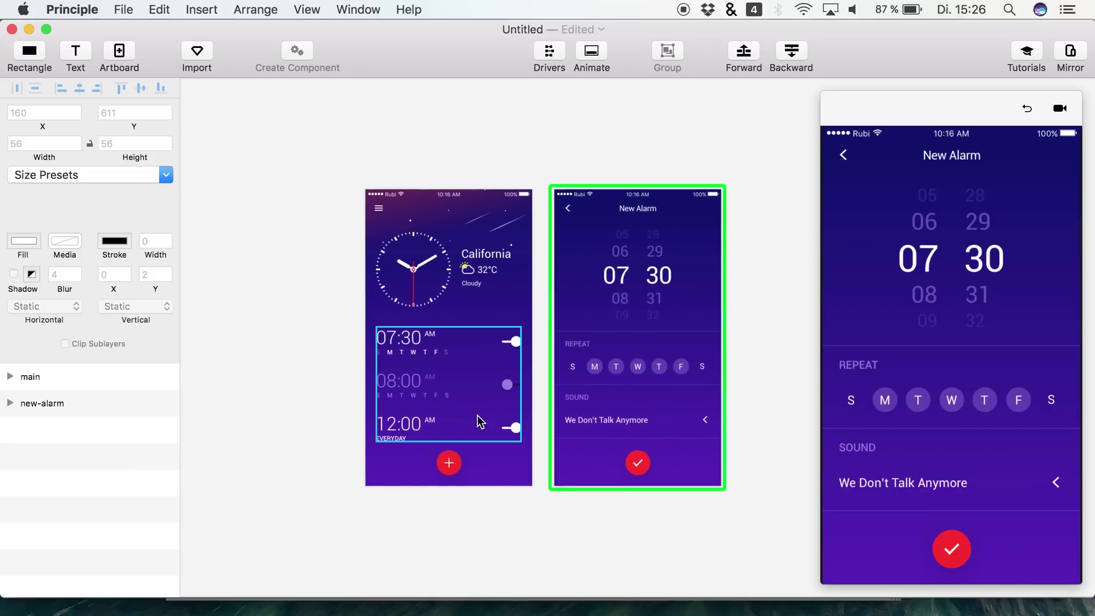
Link the add-new button's Tap trigger on the main artboard to the new-alarm artboard
key("super+equal")
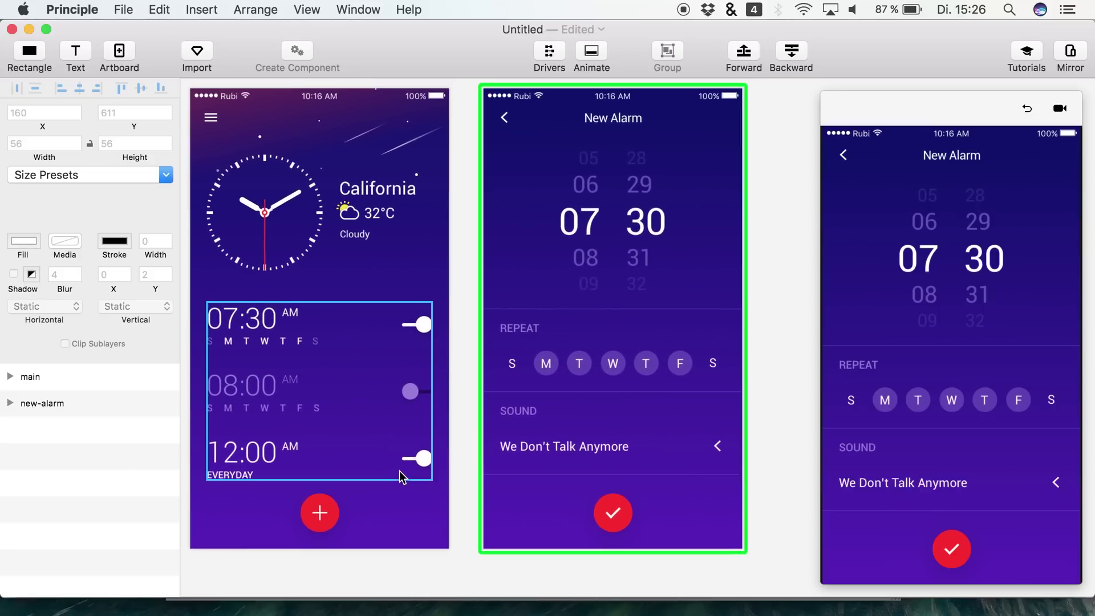
key("super+minus")
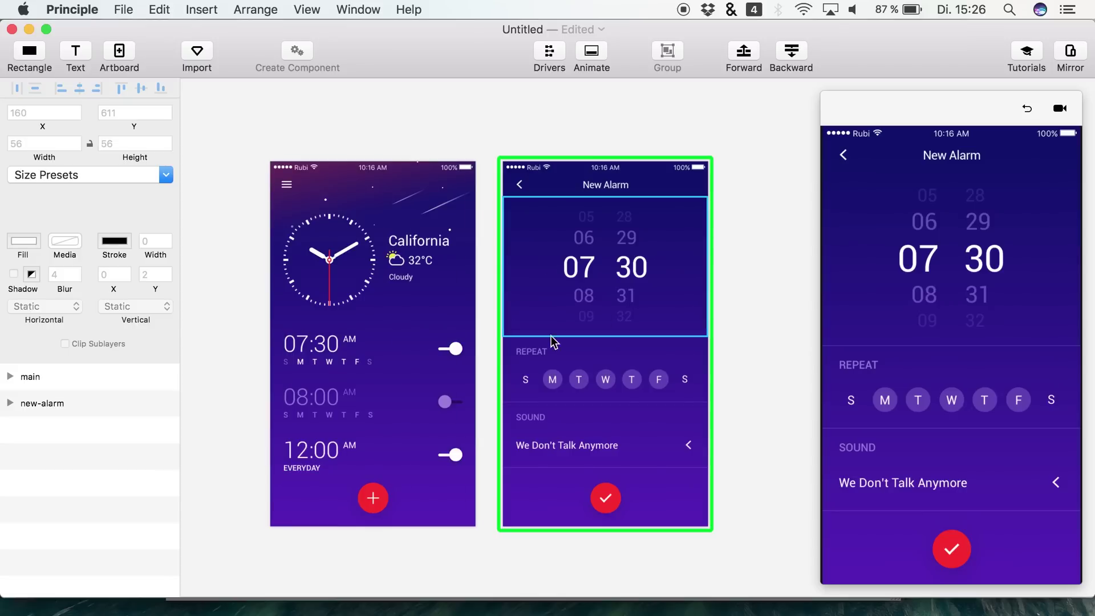
left_click(376, 505)
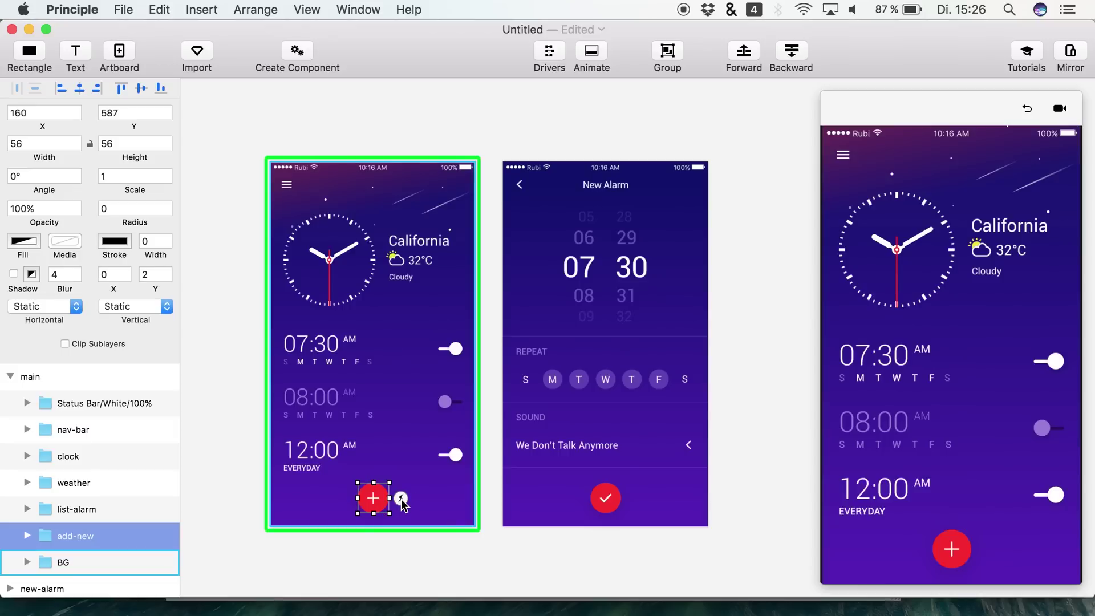
left_click(401, 500)
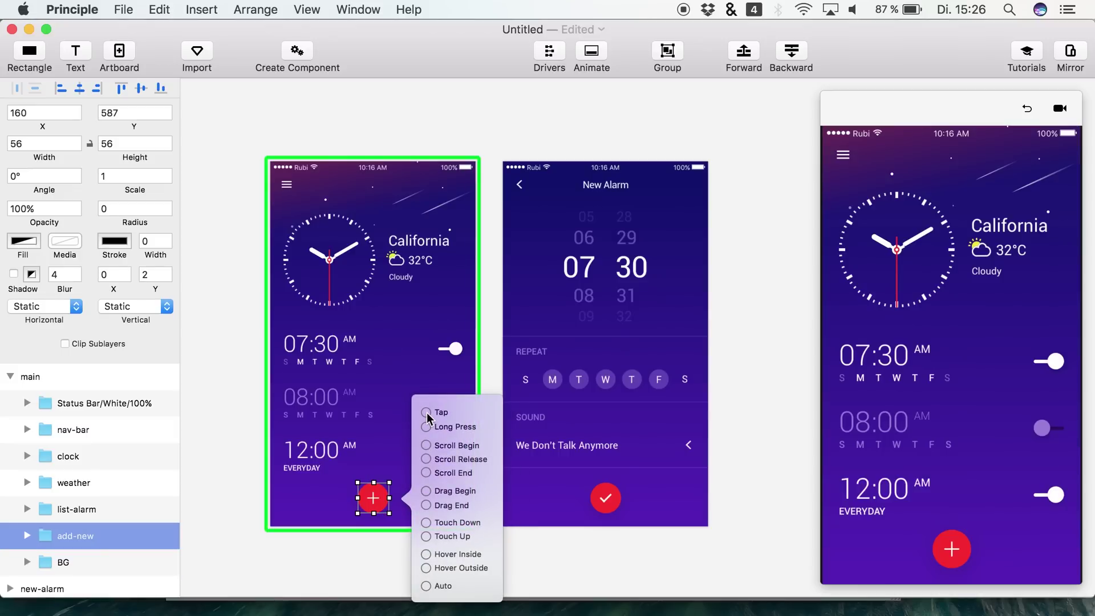
left_click_drag(428, 418, 639, 269)
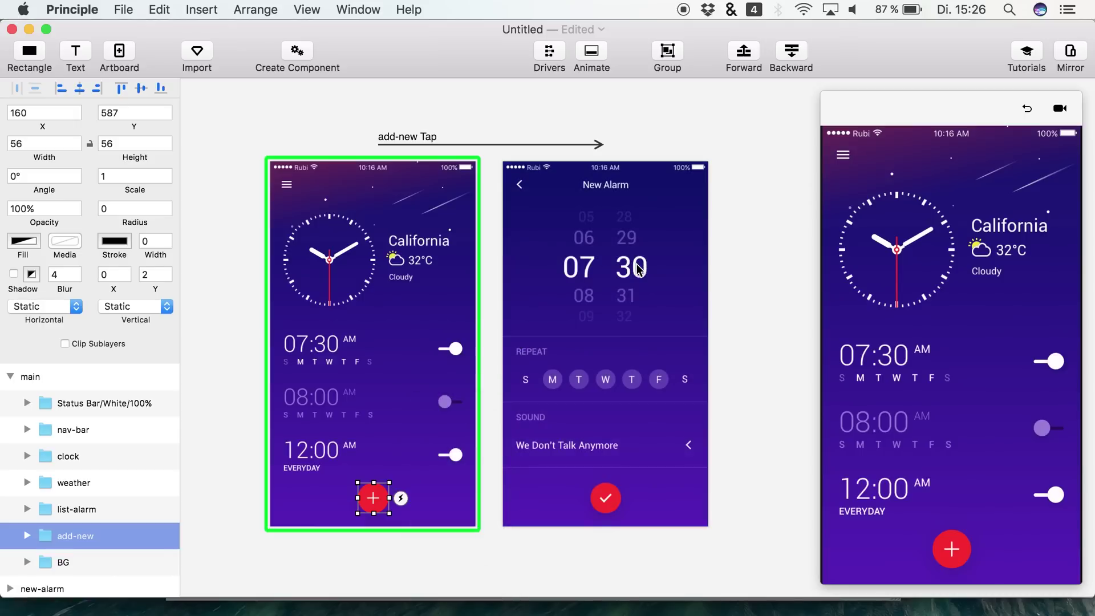
left_click(10, 379)
left_click(28, 379)
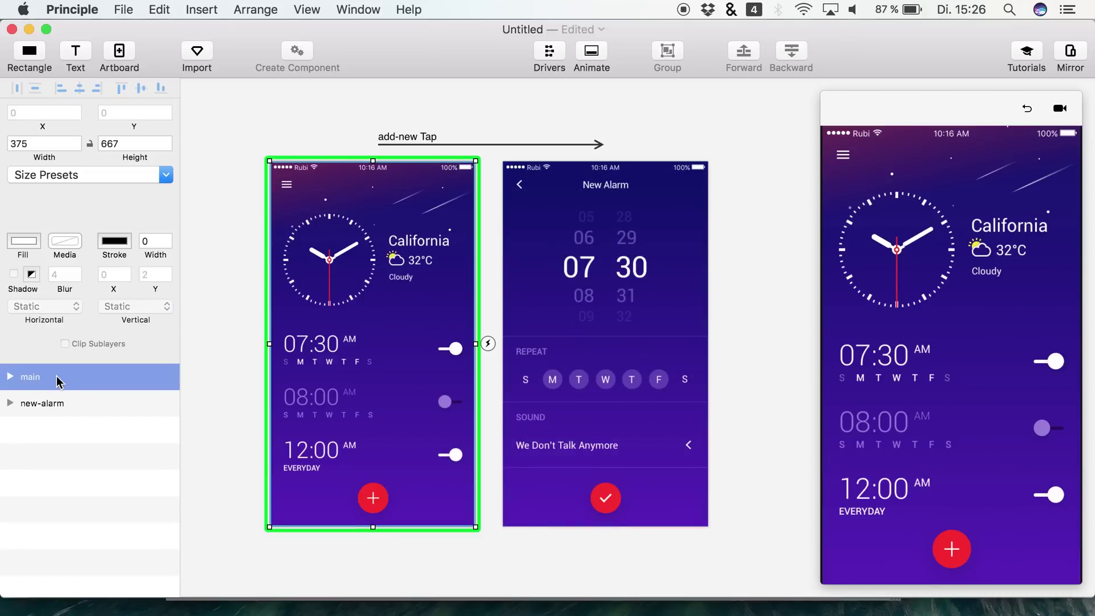
Paste a copy of the add-new button, add-new 2, above the New Alarm BG layer
left_click(10, 377)
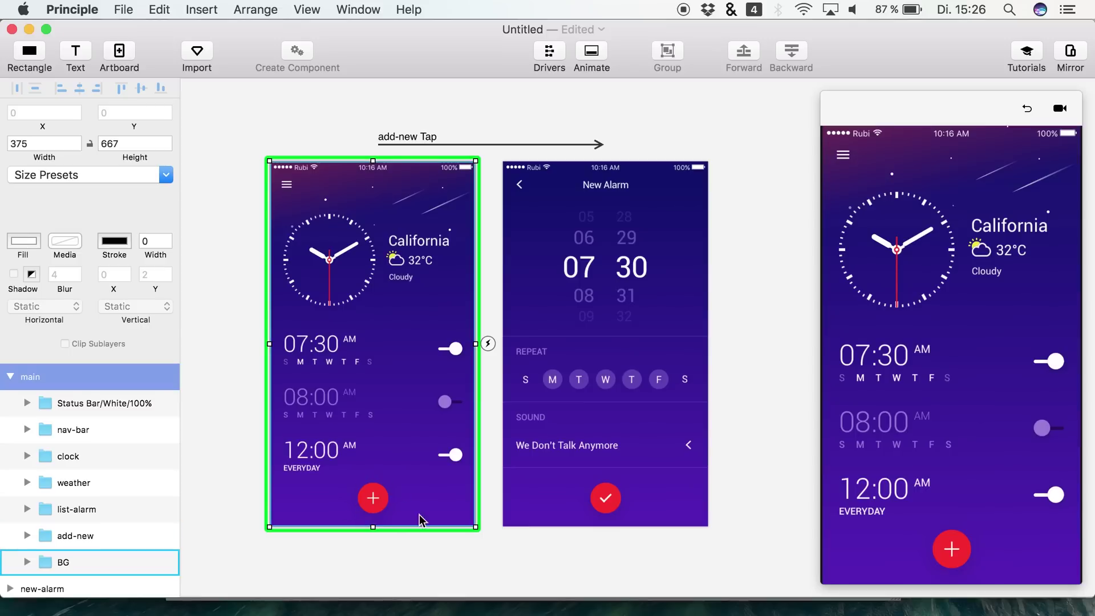
left_click(379, 506)
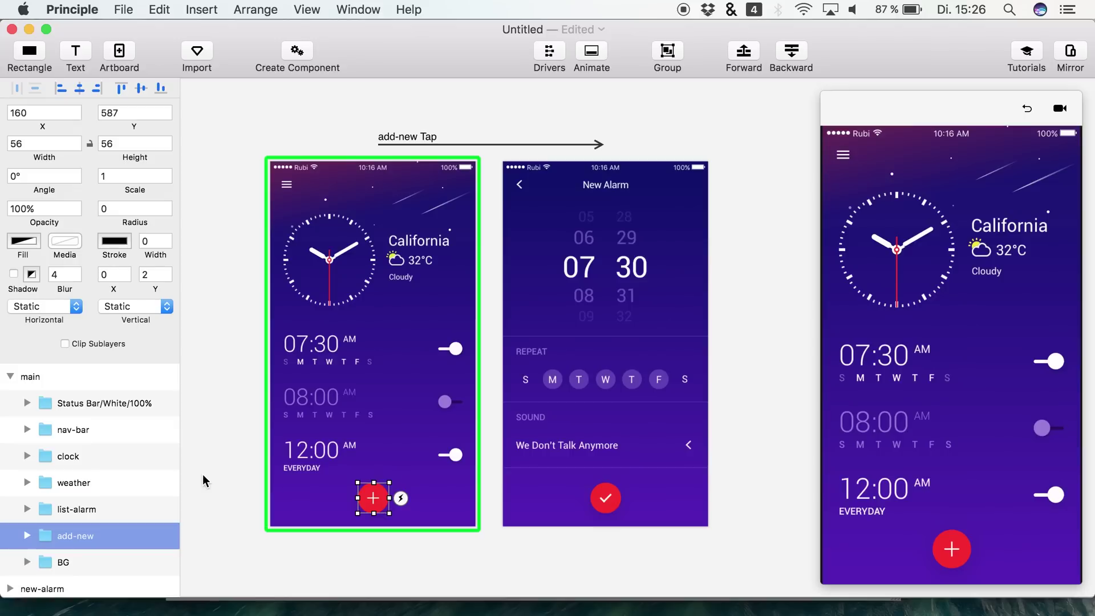
left_click(11, 377)
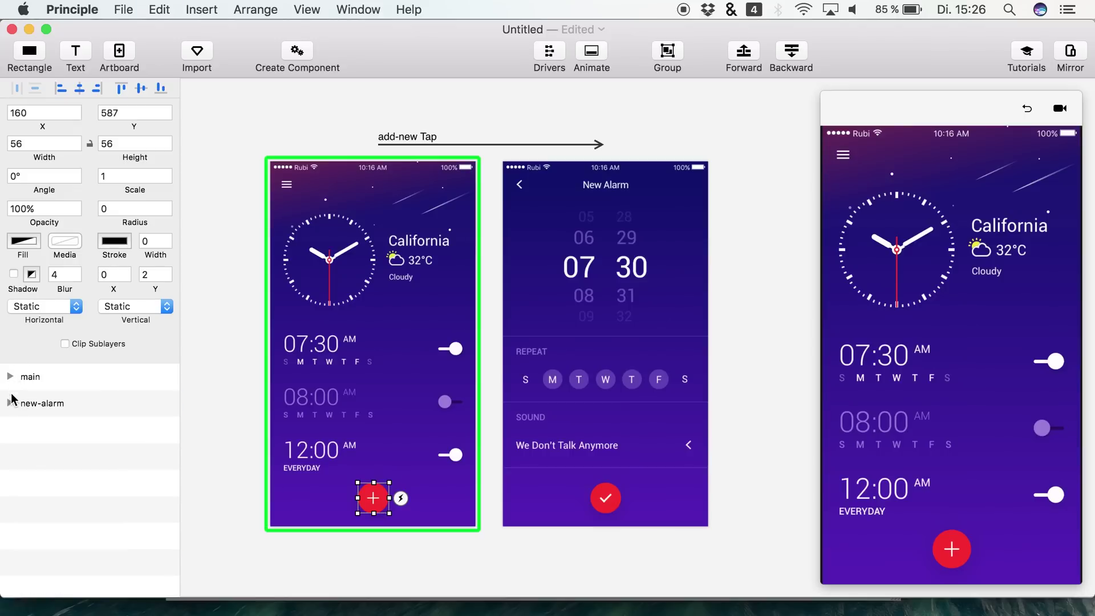
left_click(9, 404)
left_click(64, 582)
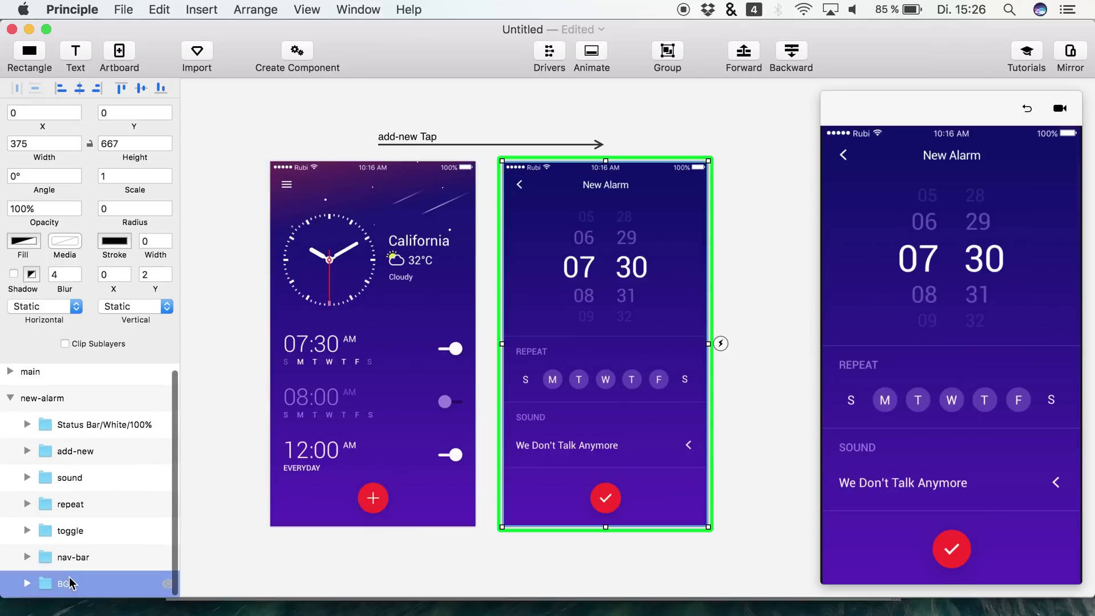
key("super+v")
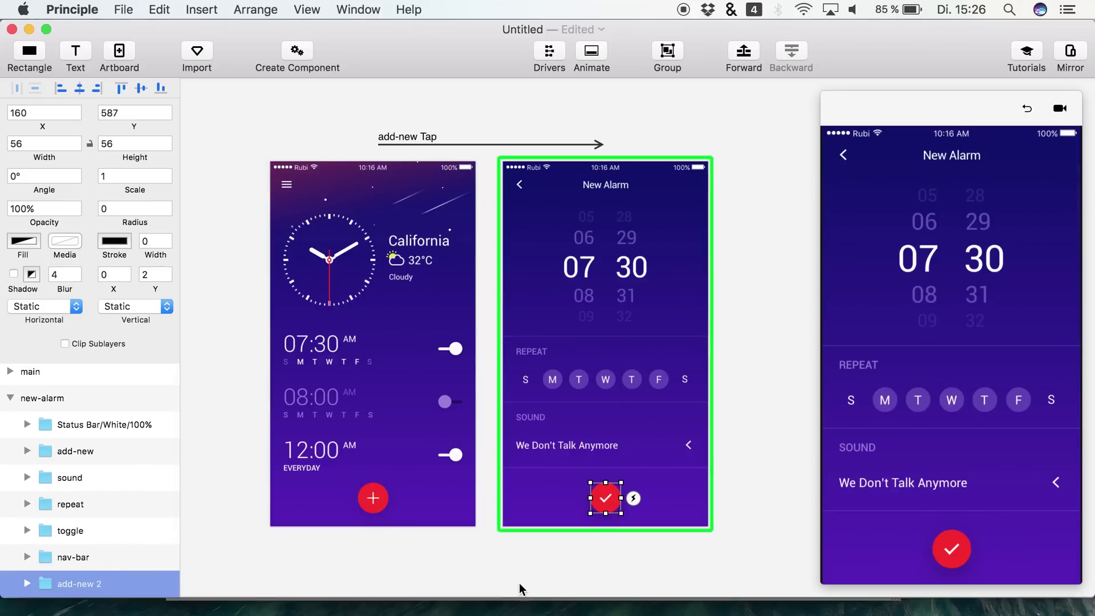
Select the Big Oval 2 circle inside the add-new 2 group
scroll(137, 552, "down", 2)
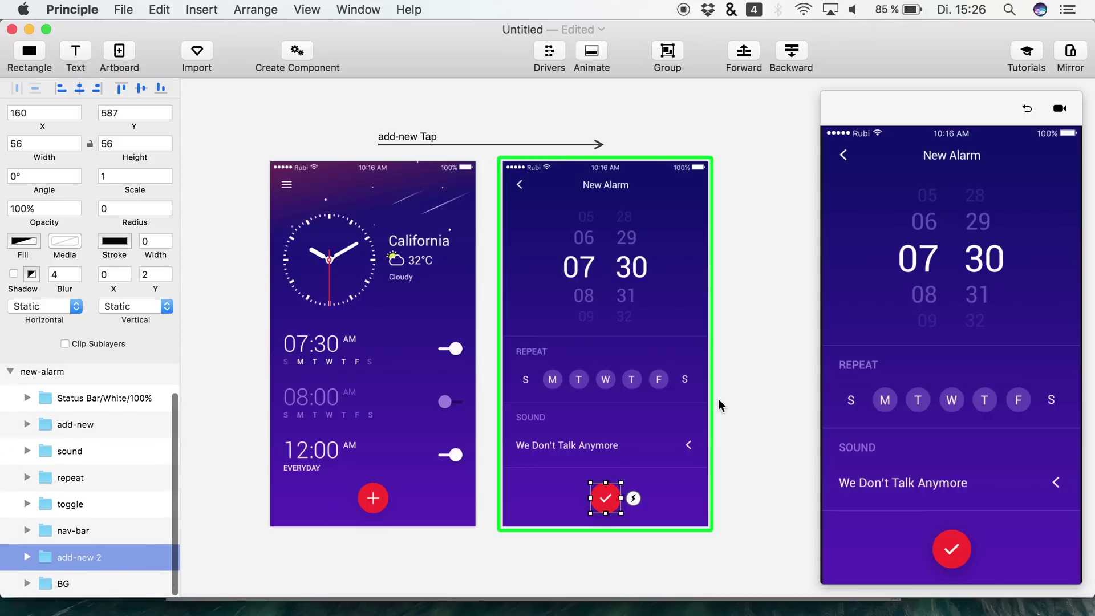
scroll(701, 528, "up", 1)
scroll(701, 528, "up", 3)
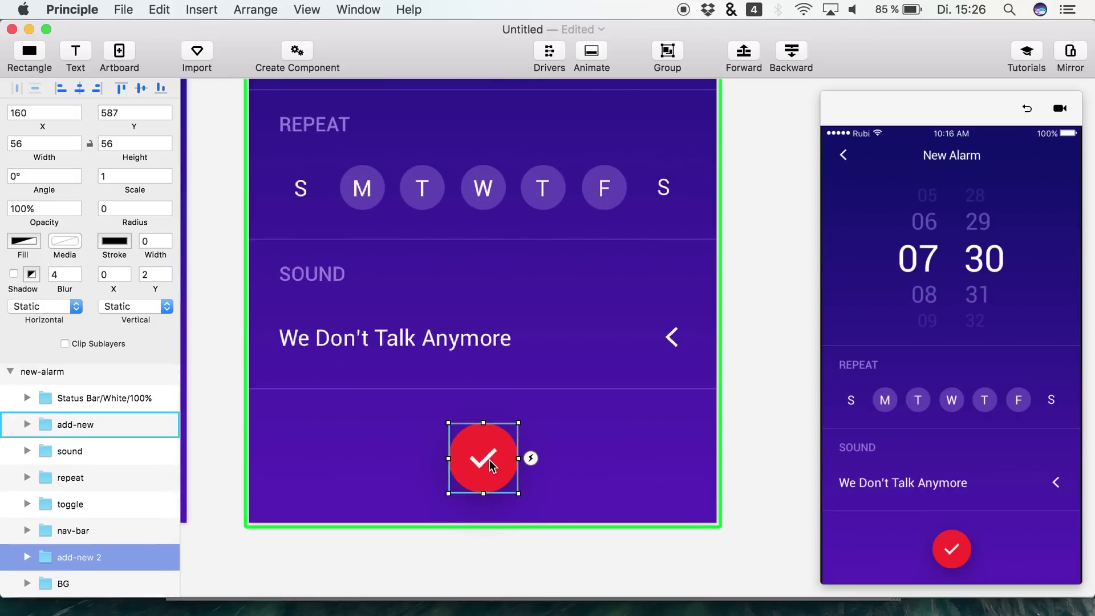
scroll(31, 561, "down", 2)
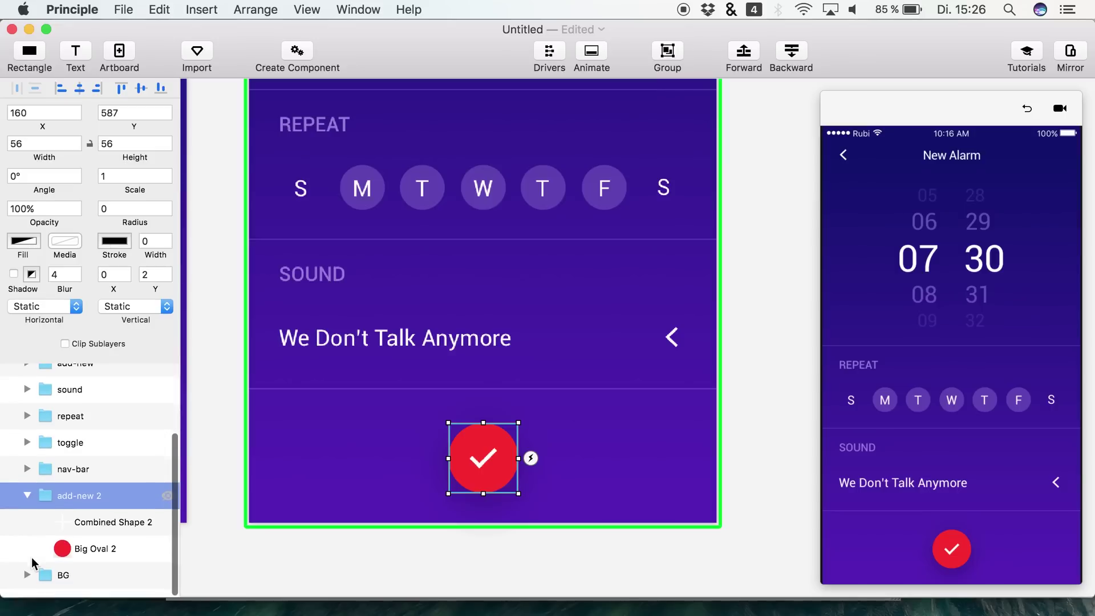
left_click(83, 557)
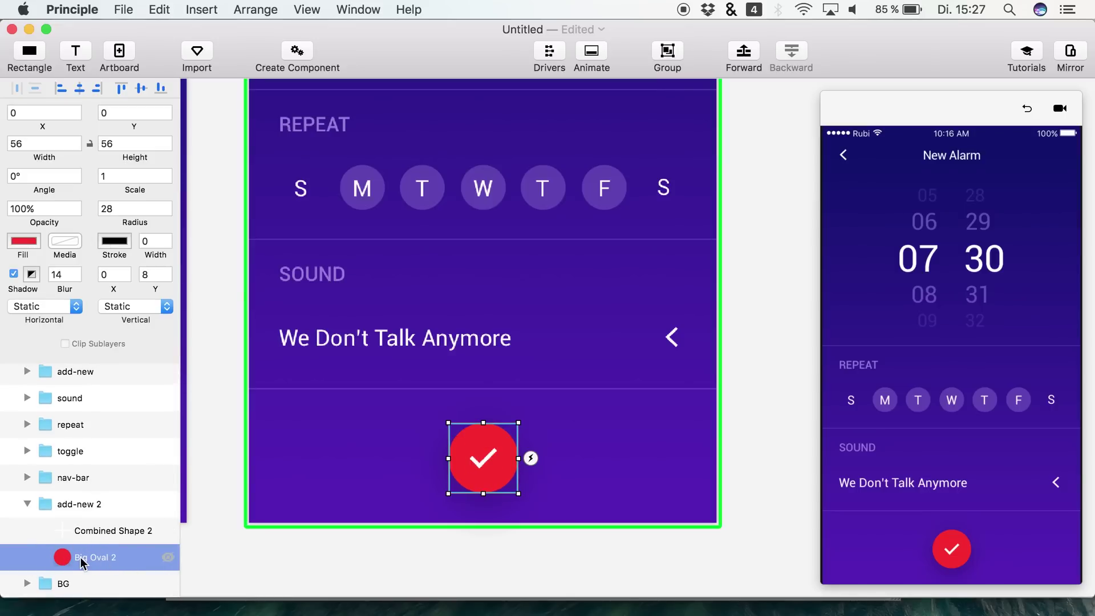
left_click(86, 530)
left_click(108, 557)
left_click(101, 531)
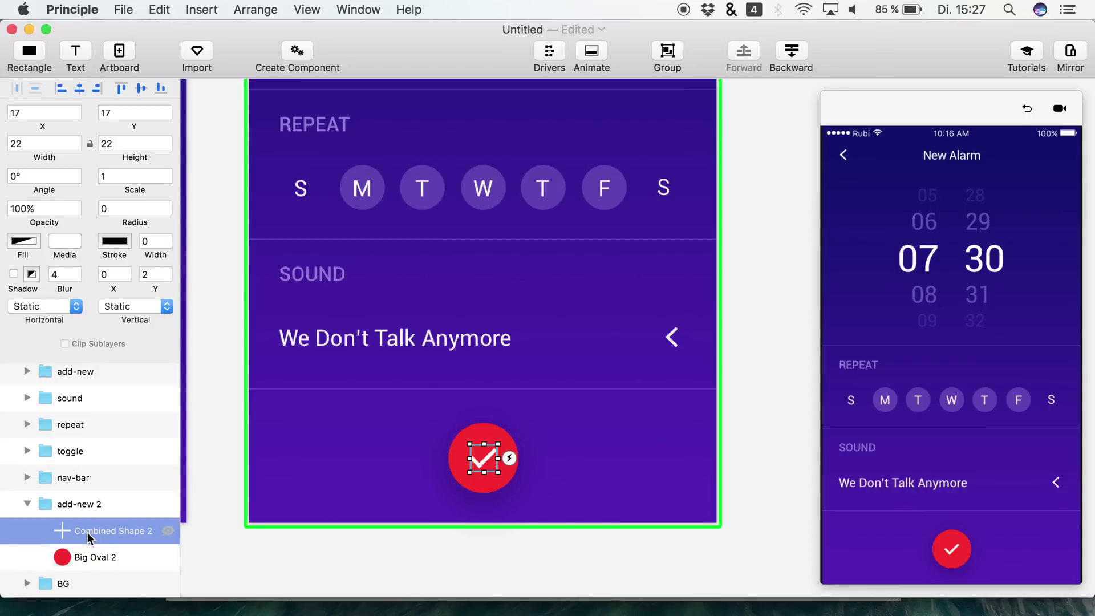
left_click(95, 557)
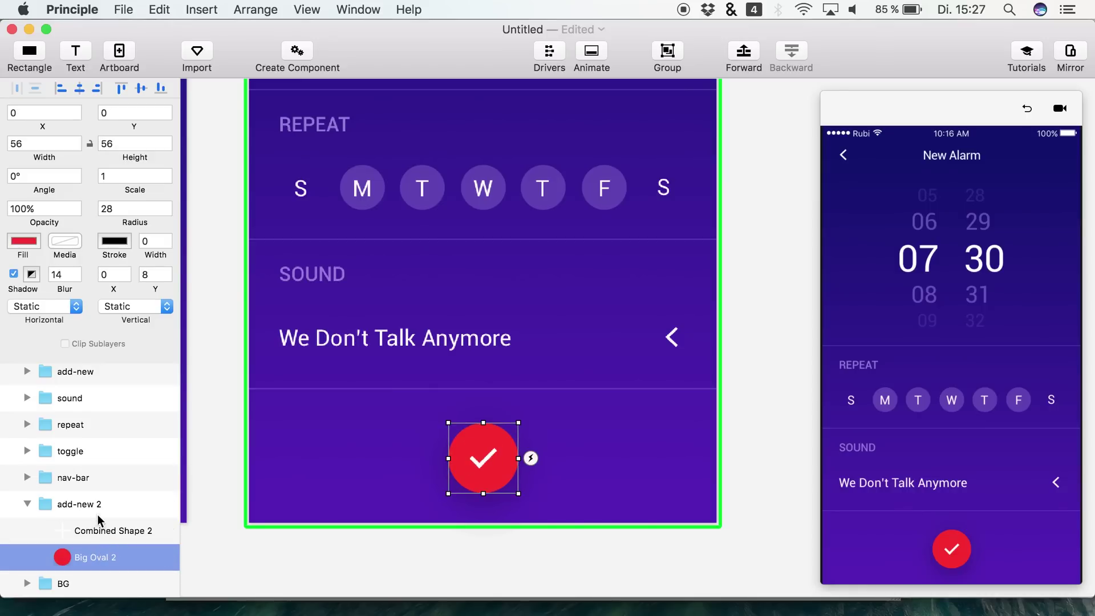
scroll(100, 423, "up", 2)
scroll(100, 423, "down", 2)
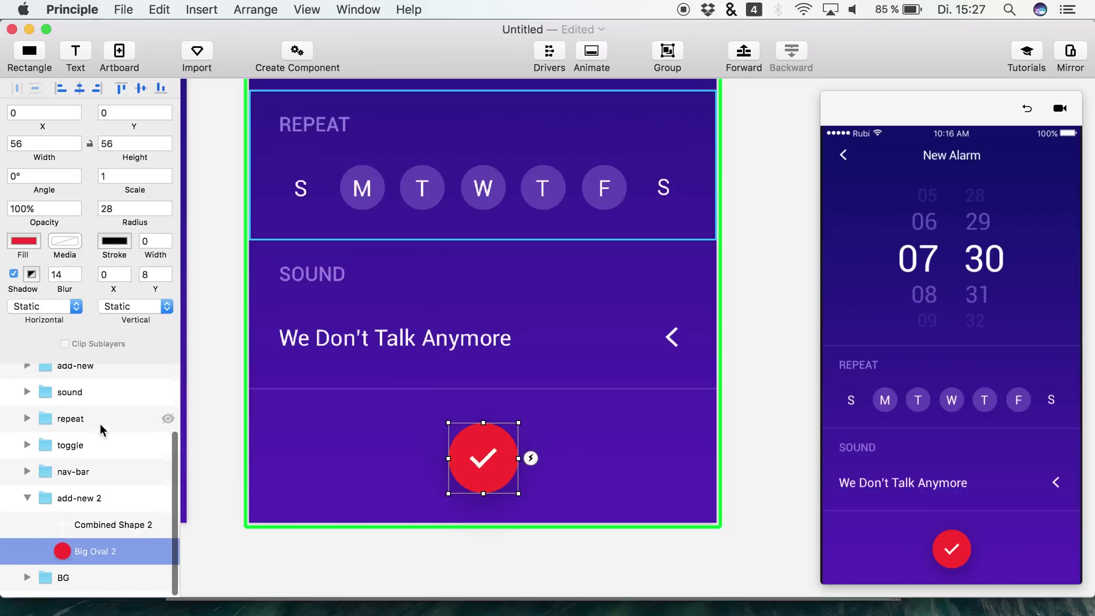
left_click(70, 507)
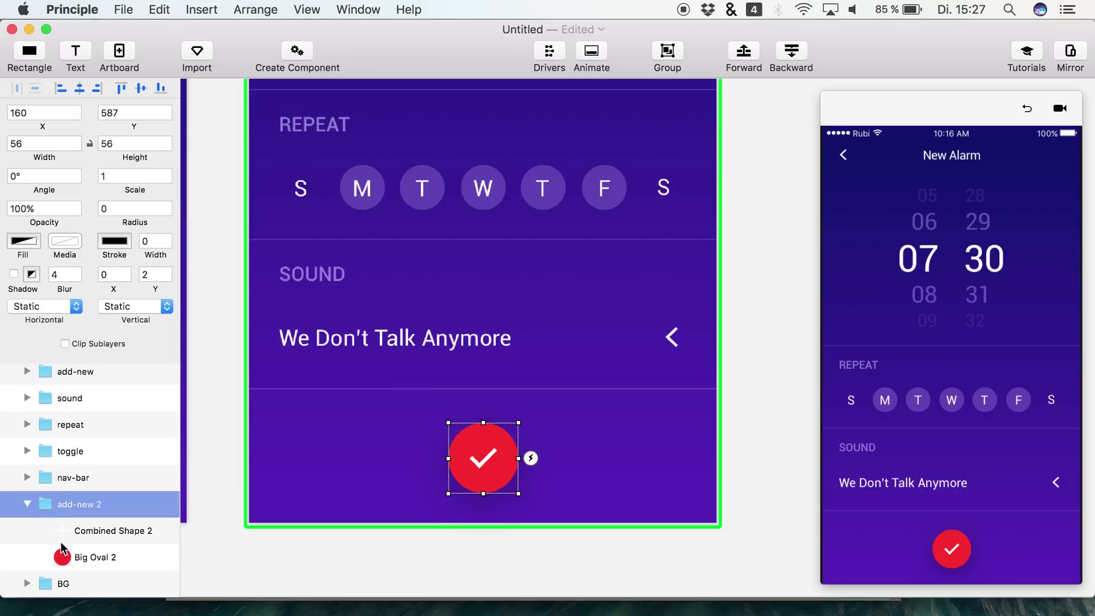
left_click(77, 557)
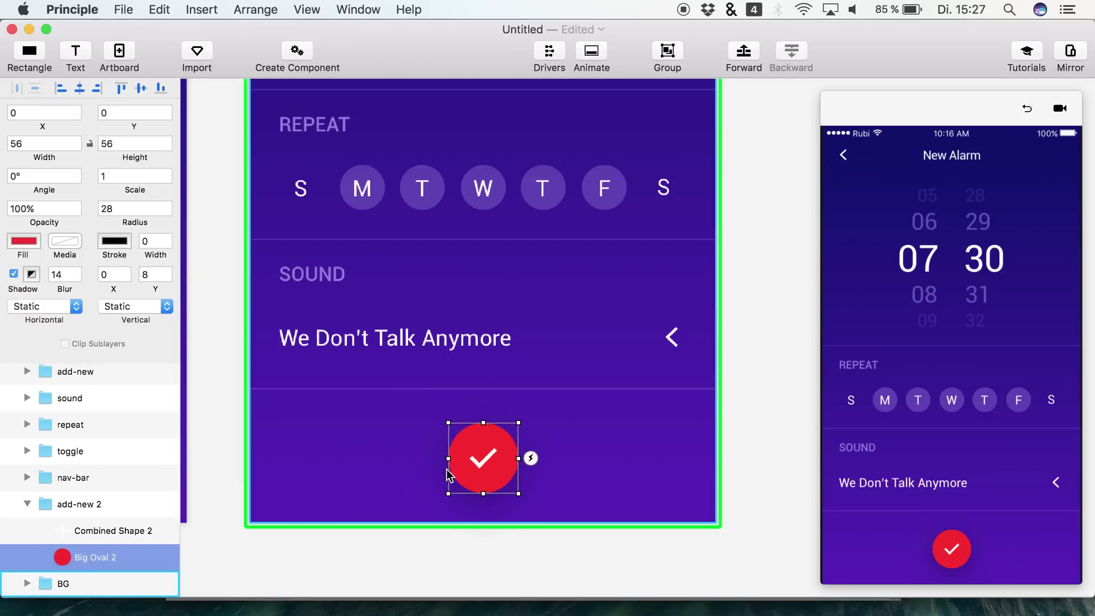
Enlarge Big Oval 2 to about 719×719 and center it over the New Alarm screen
scroll(447, 467, "down", 5)
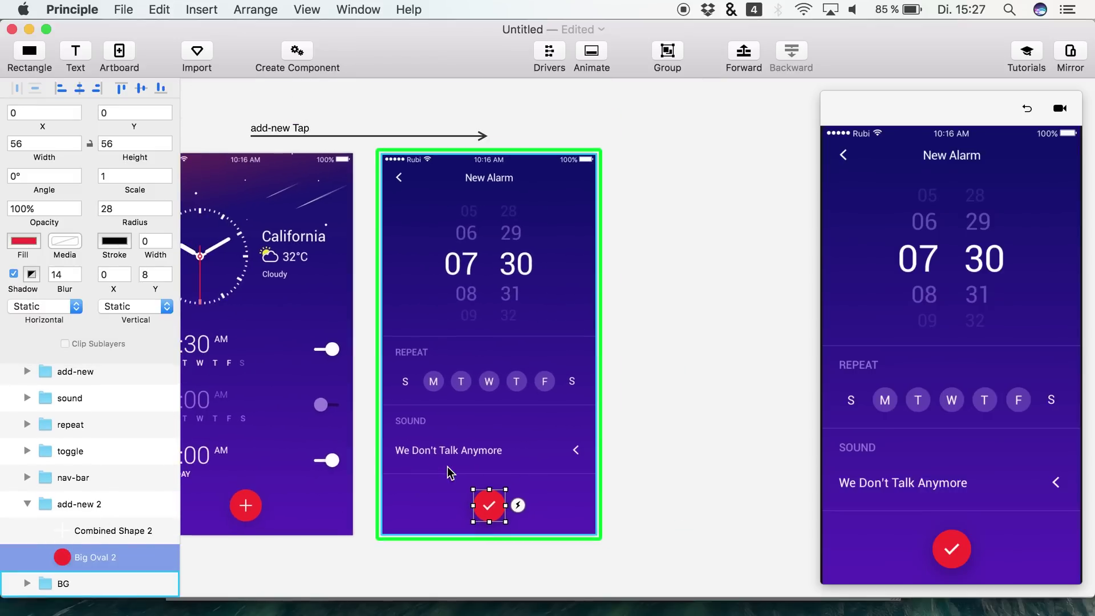
left_click_drag(504, 486, 891, 113)
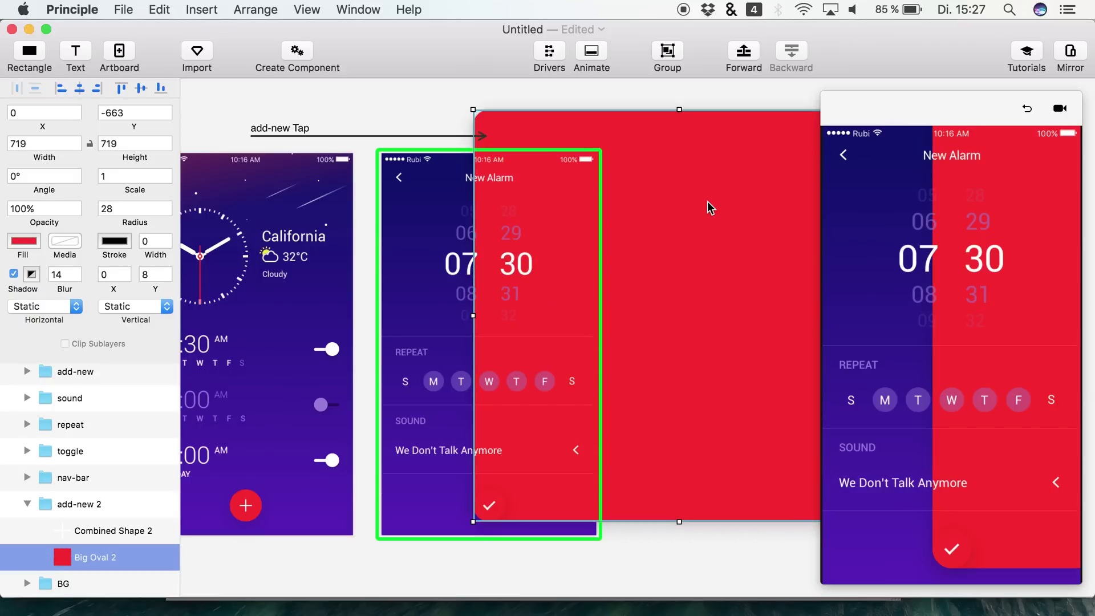
left_click_drag(707, 201, 512, 222)
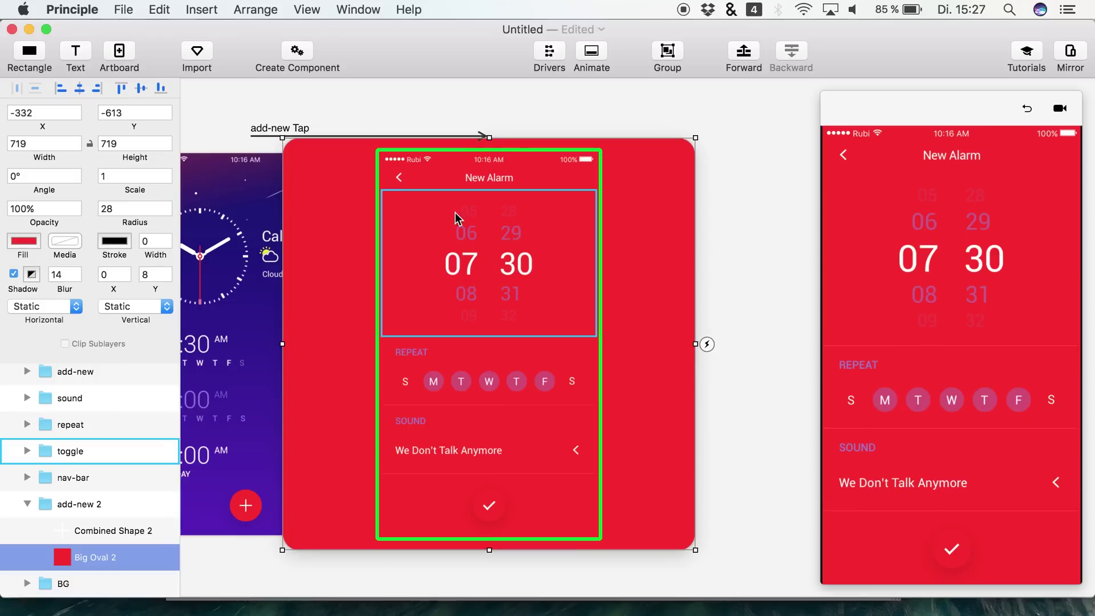
left_click(139, 89)
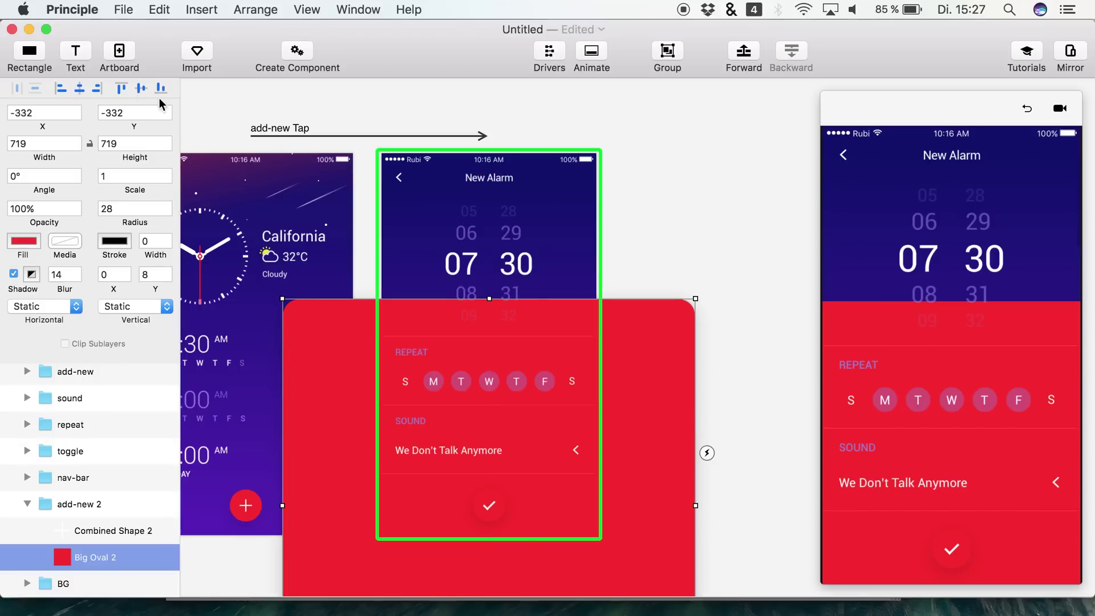
key("super+z")
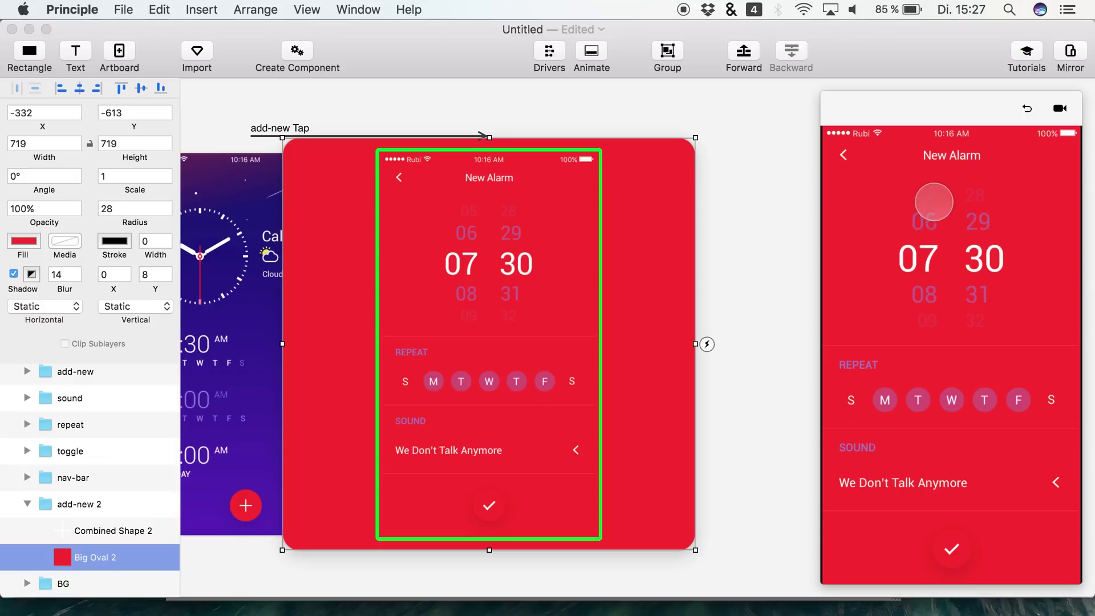
Replay the add-new transition five times in the preview window
left_click(1027, 108)
left_click(954, 562)
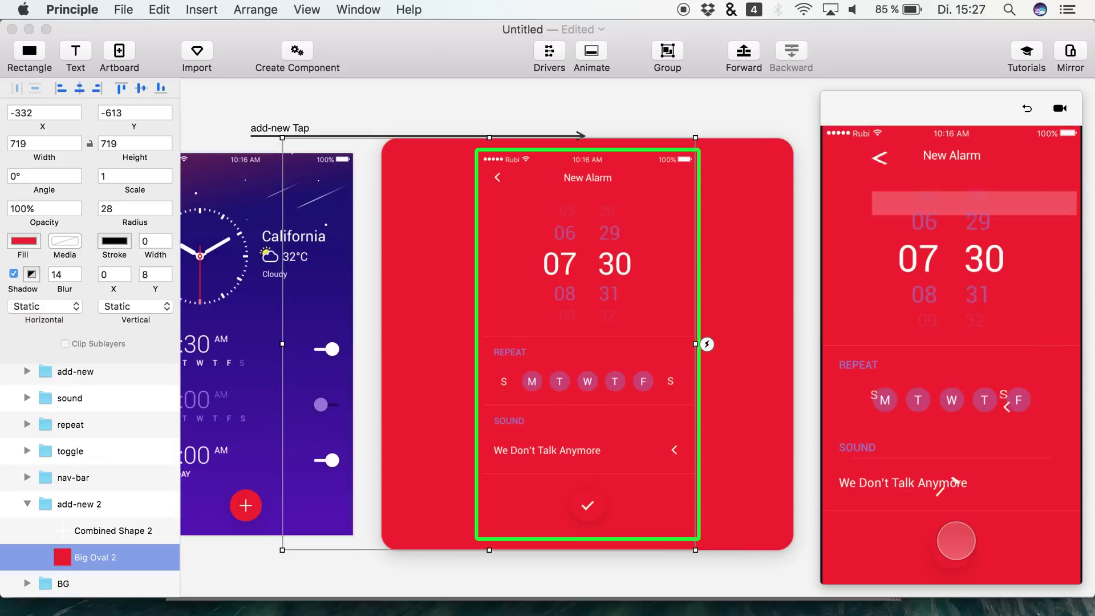
left_click(1028, 108)
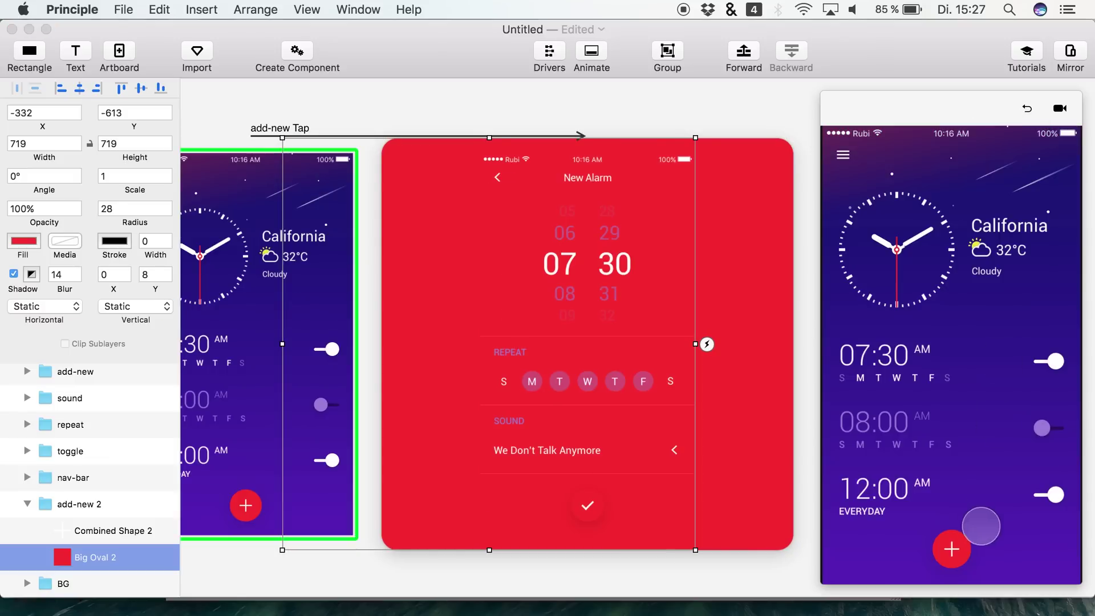
left_click(954, 562)
left_click(1027, 108)
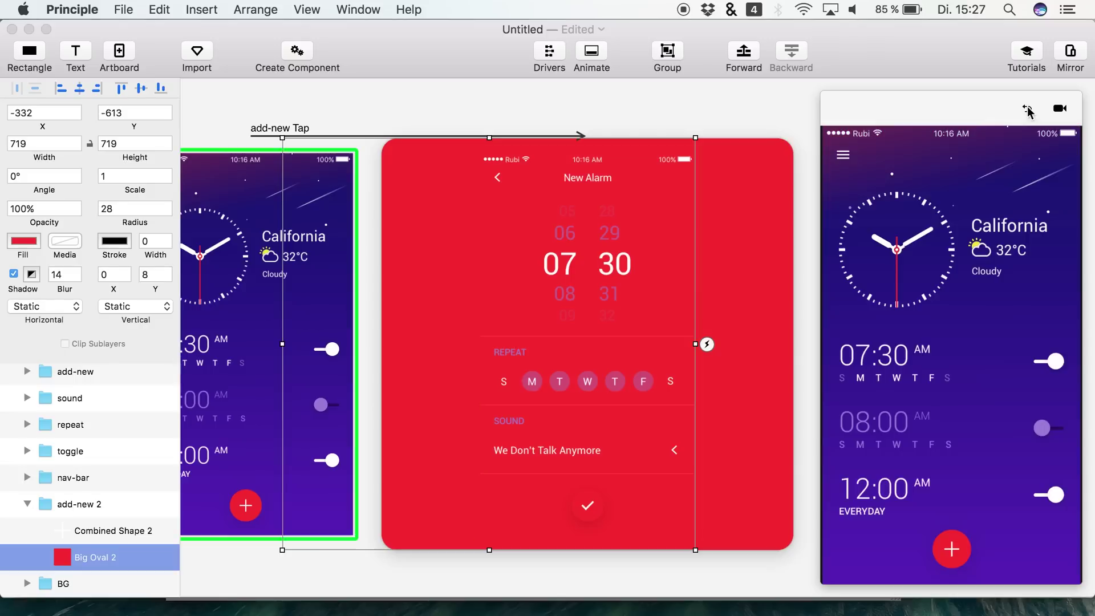
left_click(954, 537)
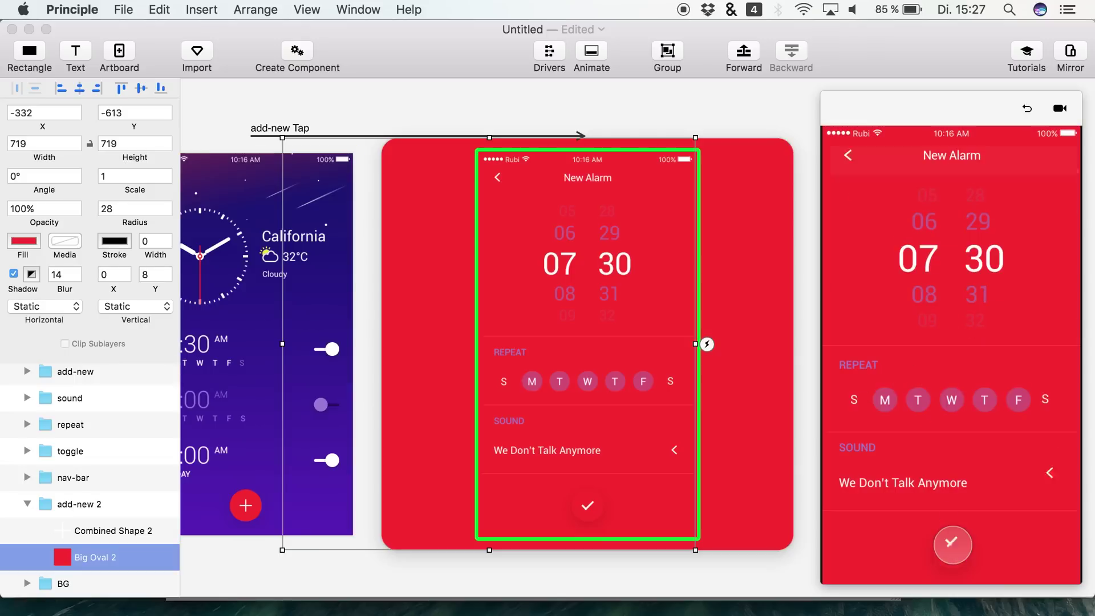
left_click(1027, 109)
left_click(954, 546)
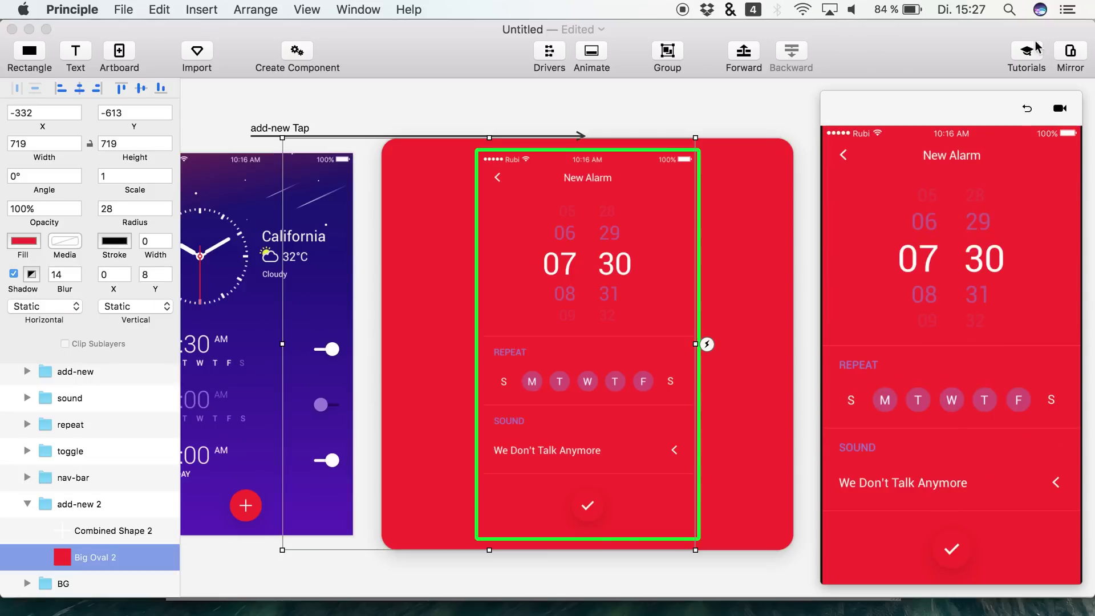
left_click(1028, 108)
left_click(953, 551)
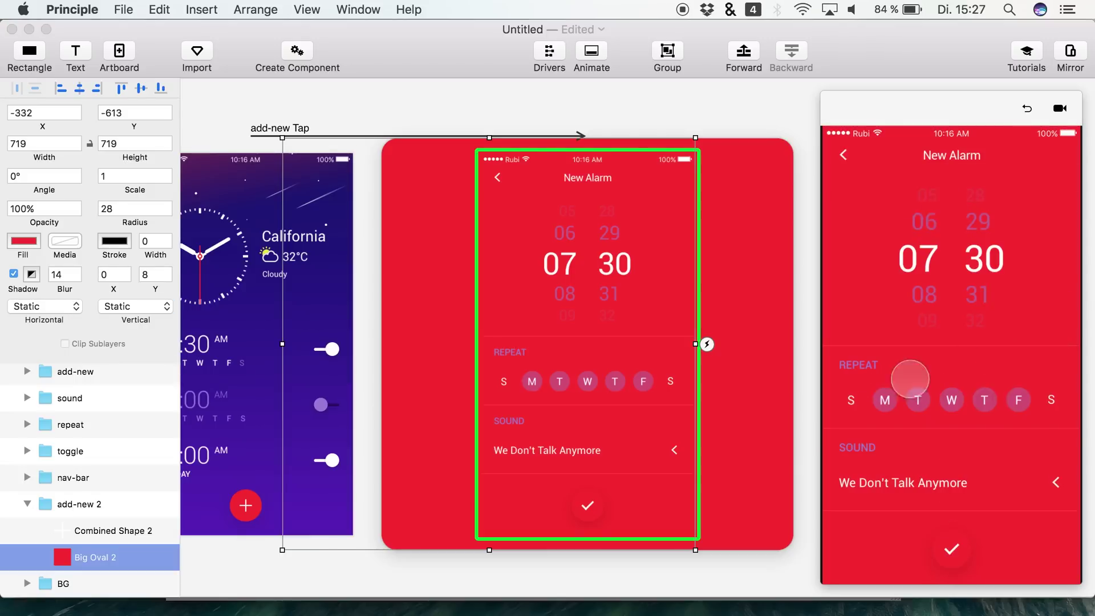
Open and close the Big Oval 2 fill colour picker, then reselect the layer
left_click(26, 245)
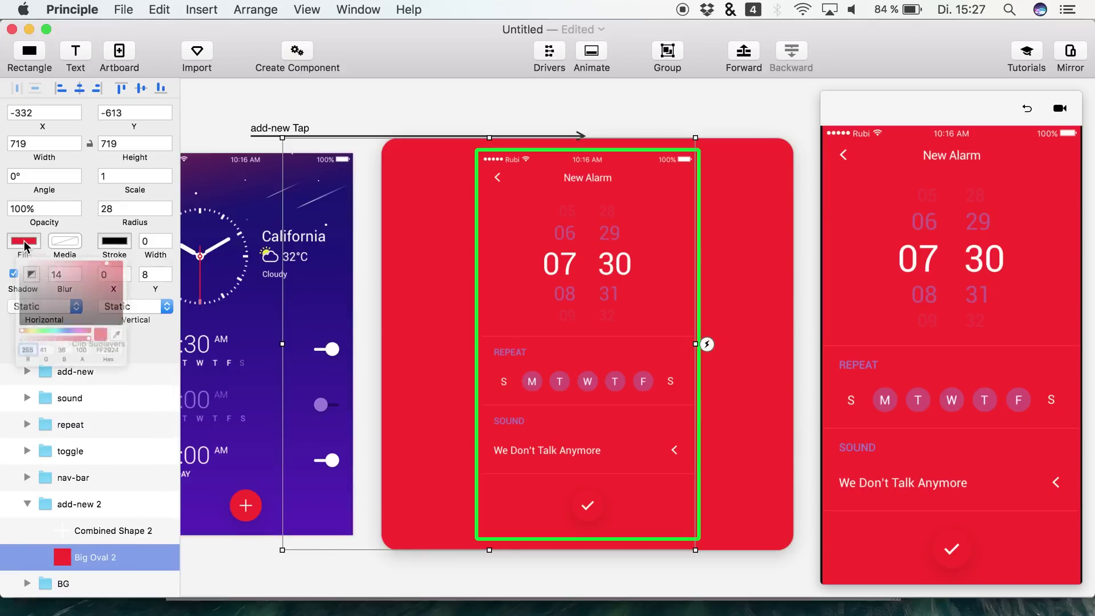
left_click(264, 546)
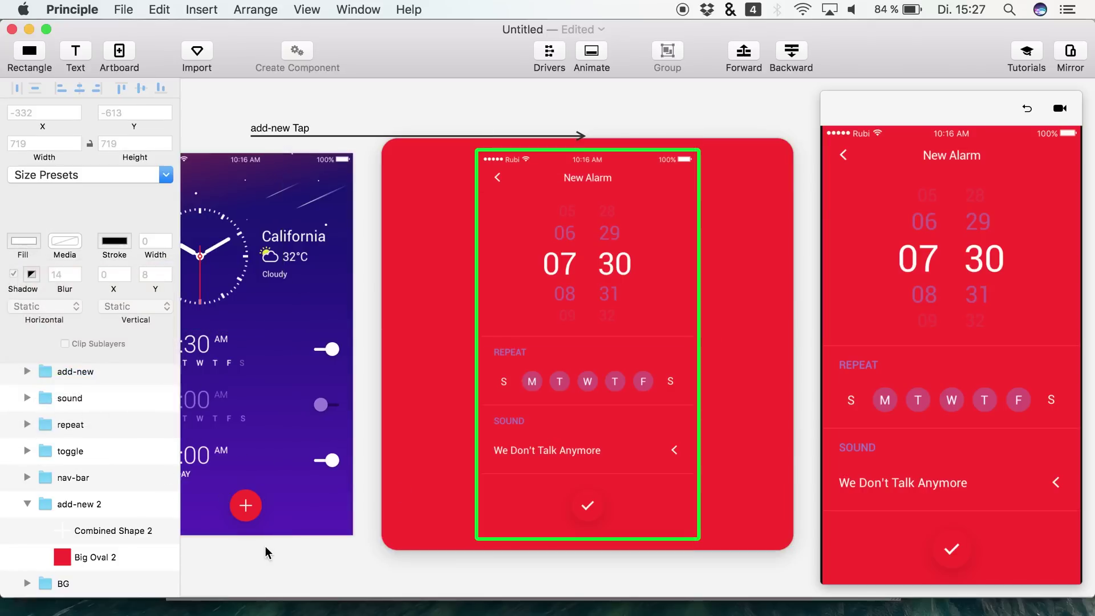
left_click(69, 560)
Rename Big Oval 2 to Big Oval and replay the add-new transition twice
double_click(137, 556)
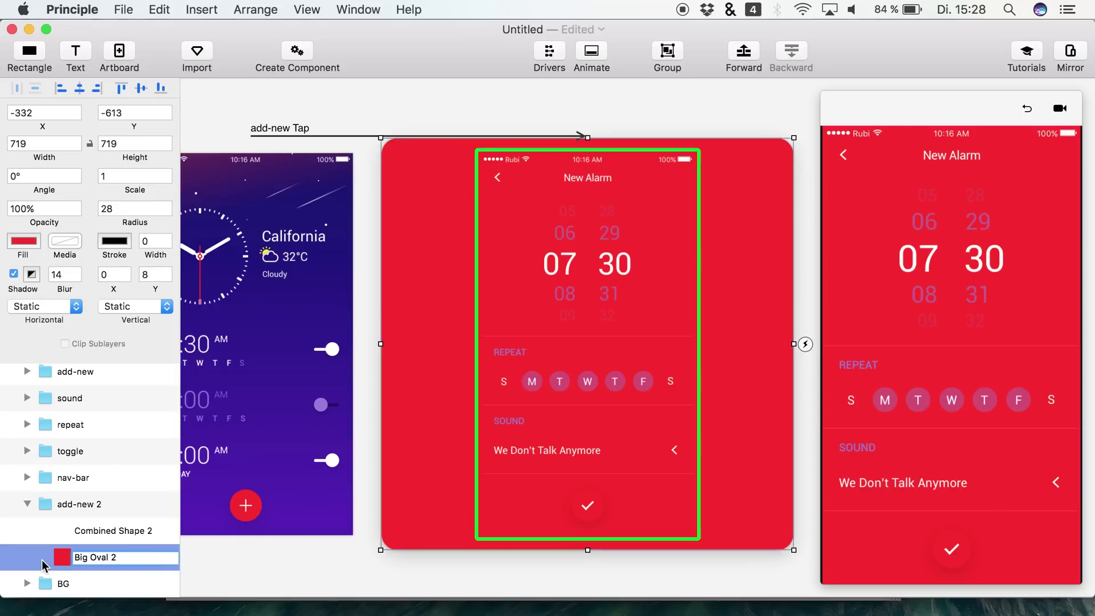
key("Return")
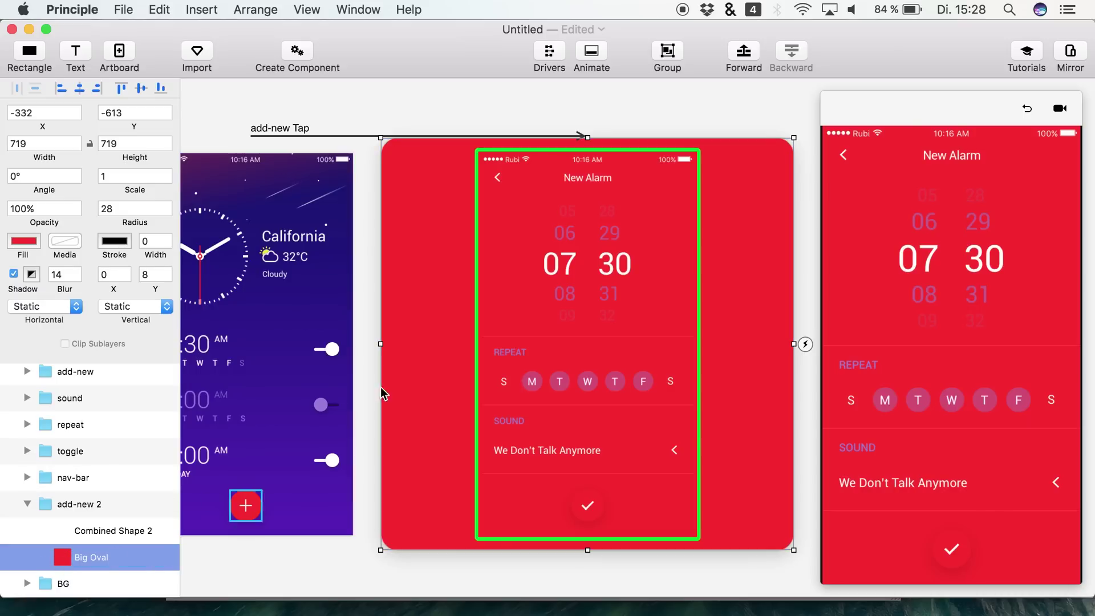
left_click(1027, 107)
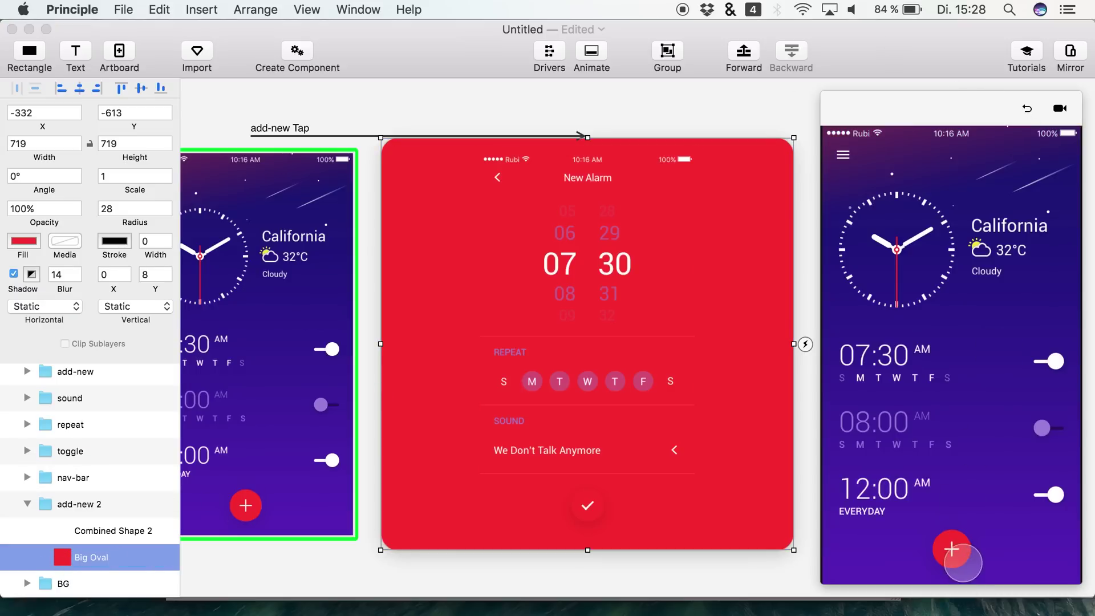
left_click(952, 549)
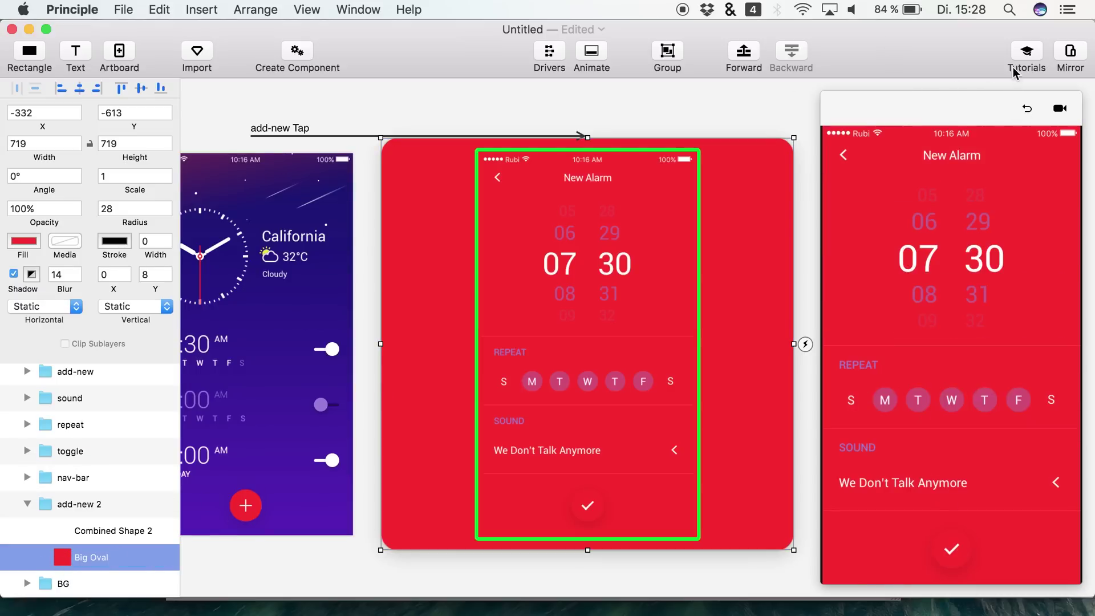
left_click(1027, 107)
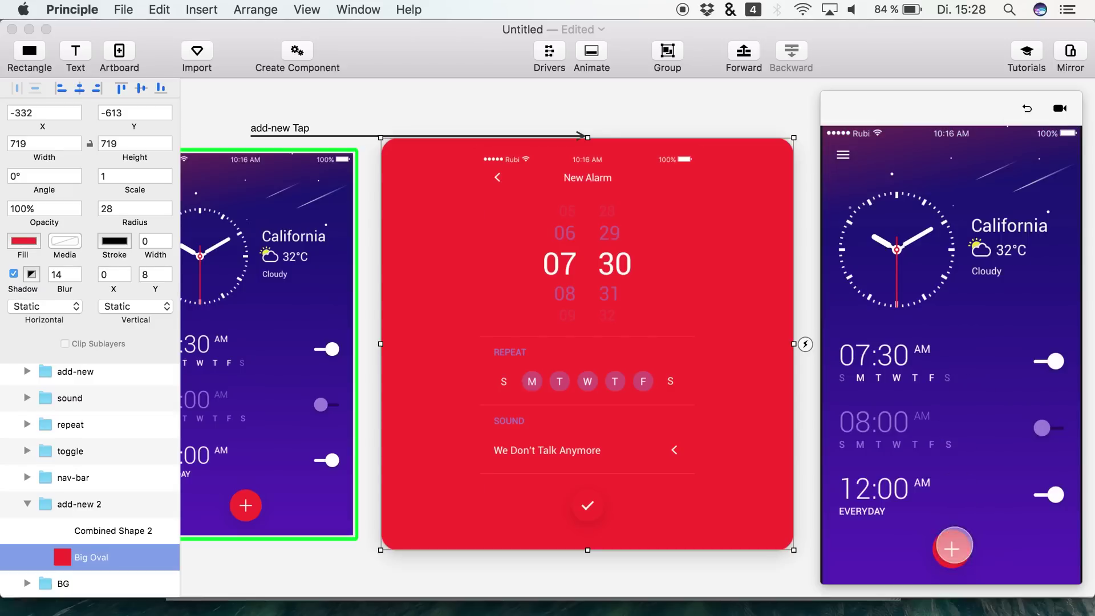
left_click(954, 545)
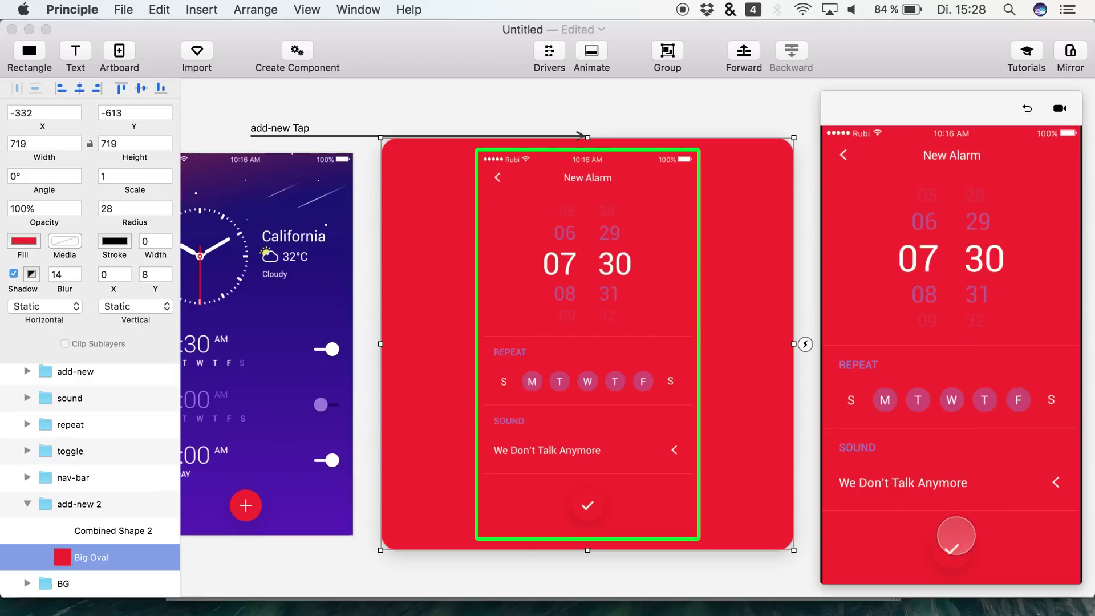
left_click(1024, 109)
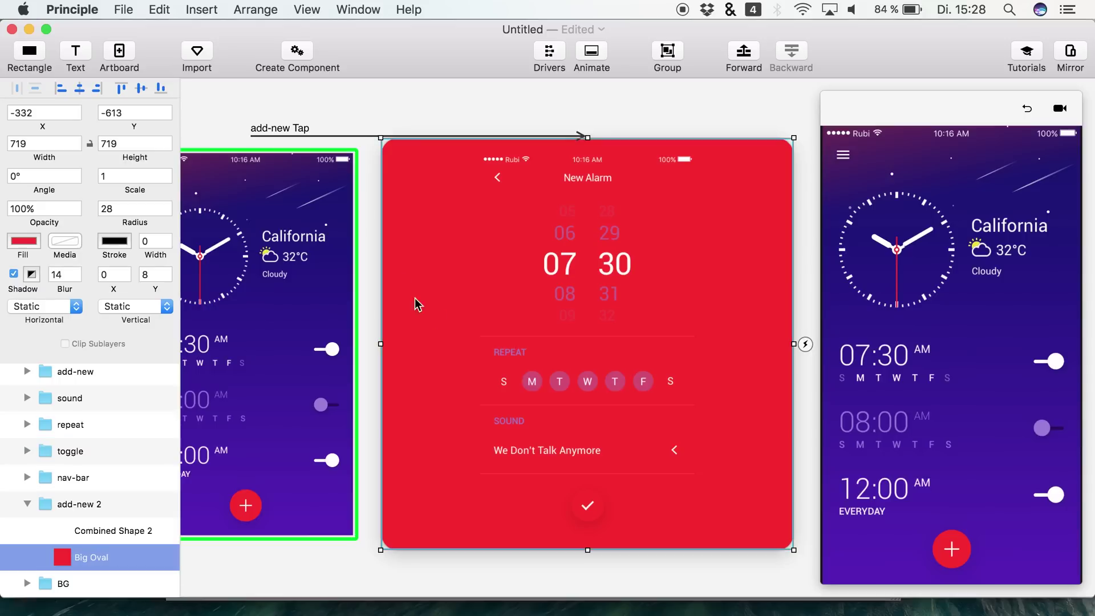
Fill Big Oval with purple 3A0F8D sampled from the background, and hide the layer
left_click(26, 241)
left_click(165, 378)
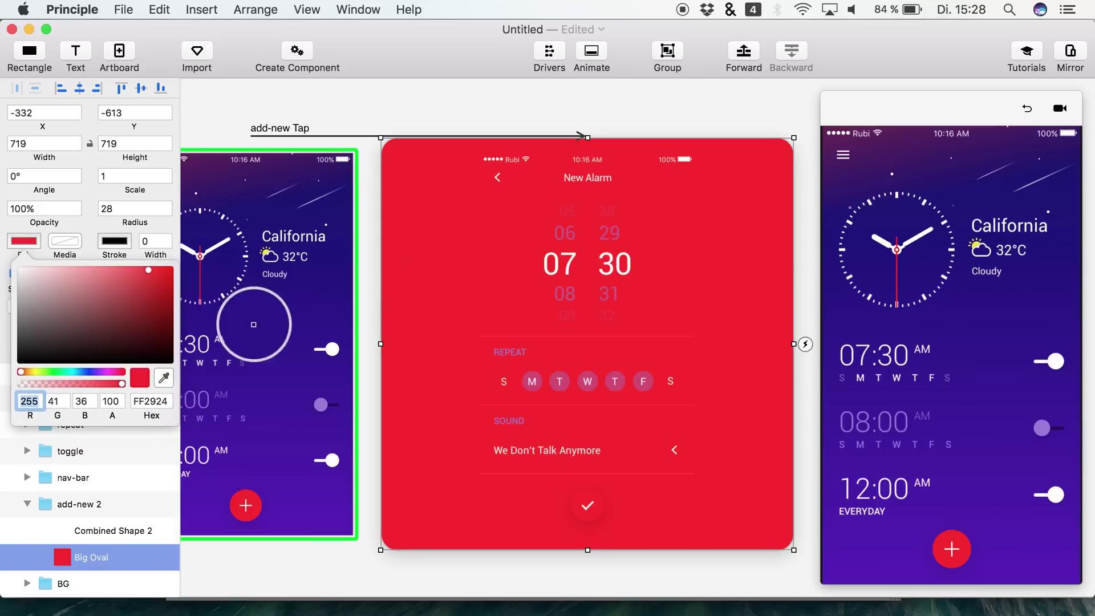
left_click(288, 444)
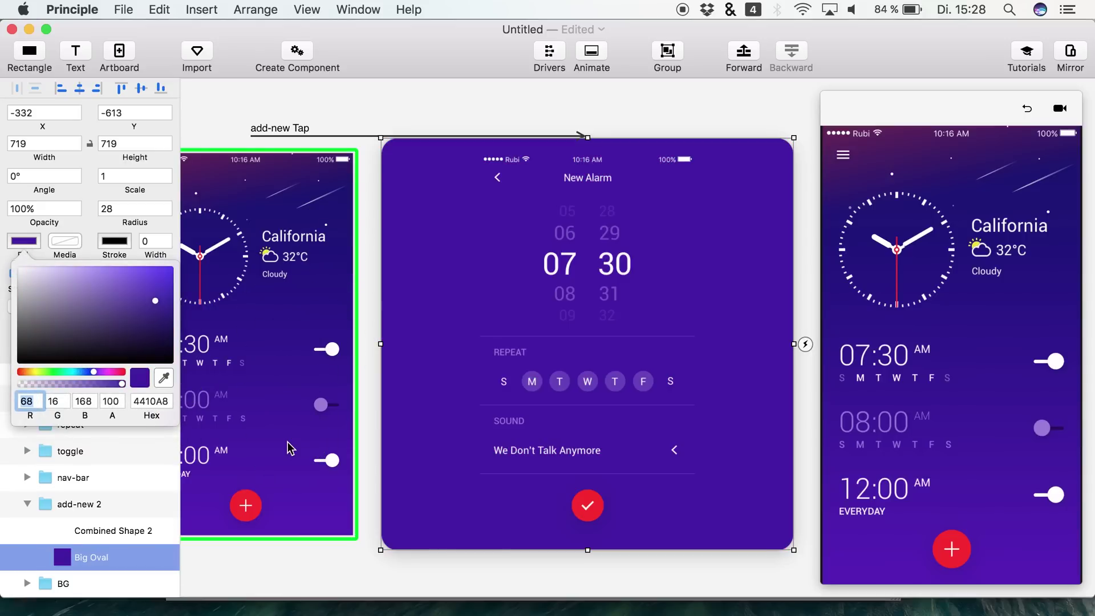
key("Escape")
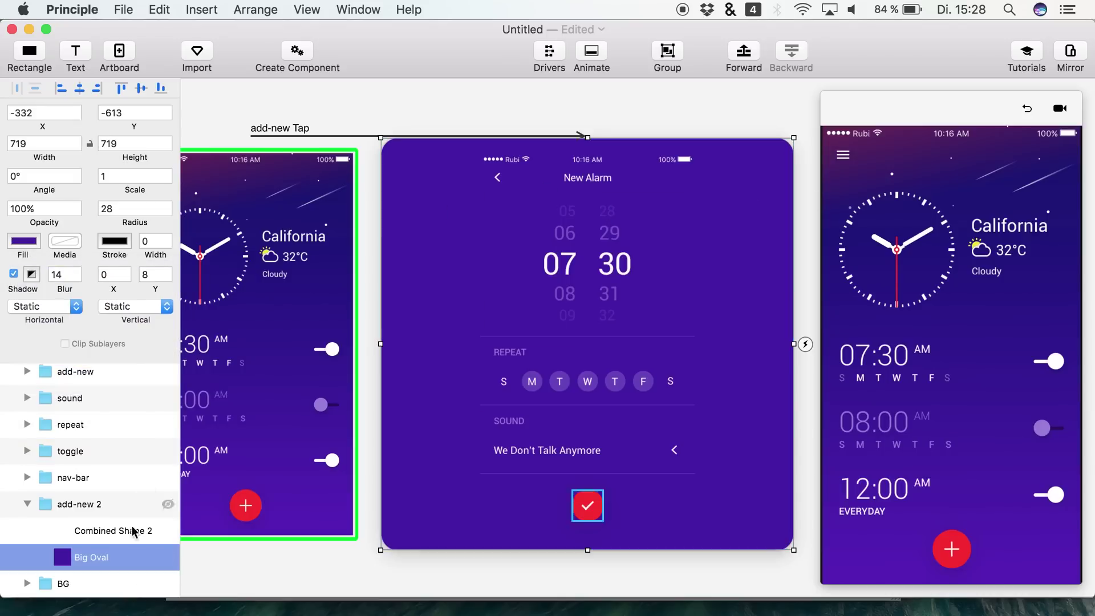
left_click(167, 557)
left_click(166, 557)
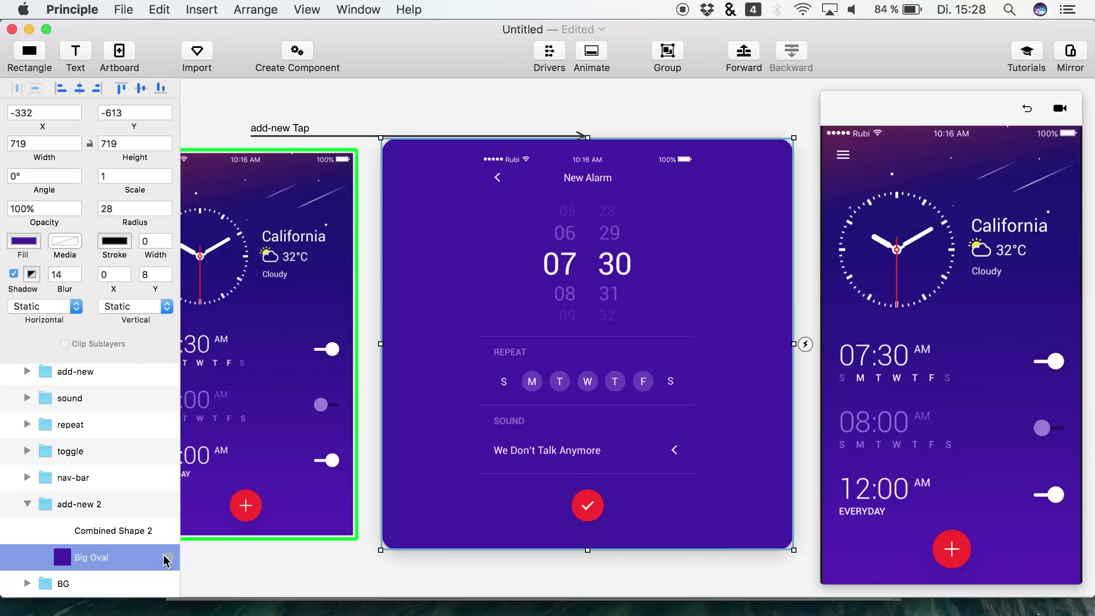
left_click(167, 558)
left_click(167, 557)
left_click(167, 558)
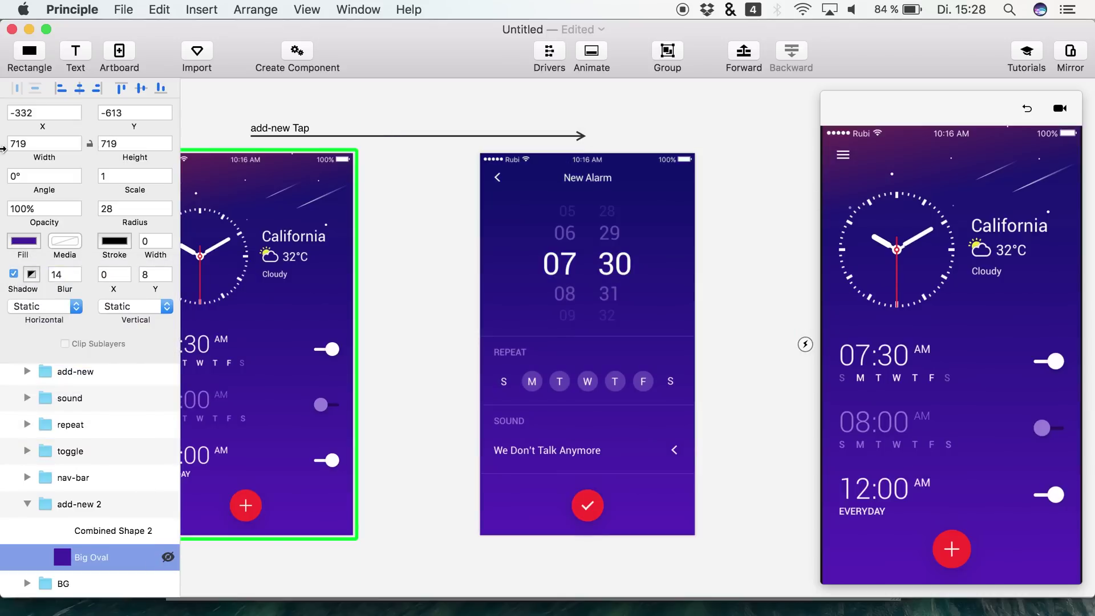
left_click(24, 242)
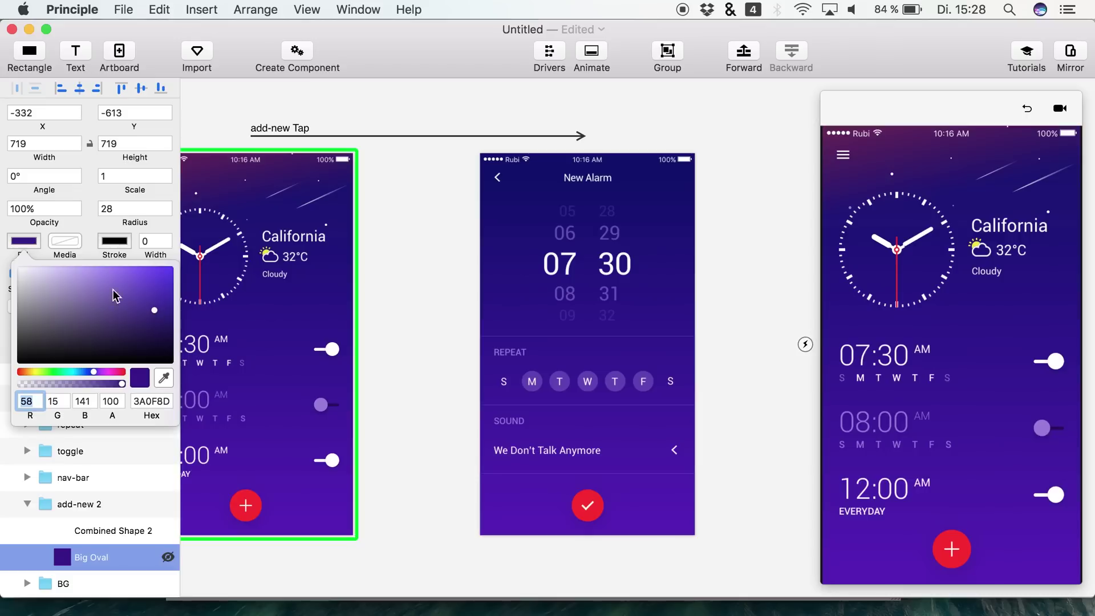
left_click(20, 251)
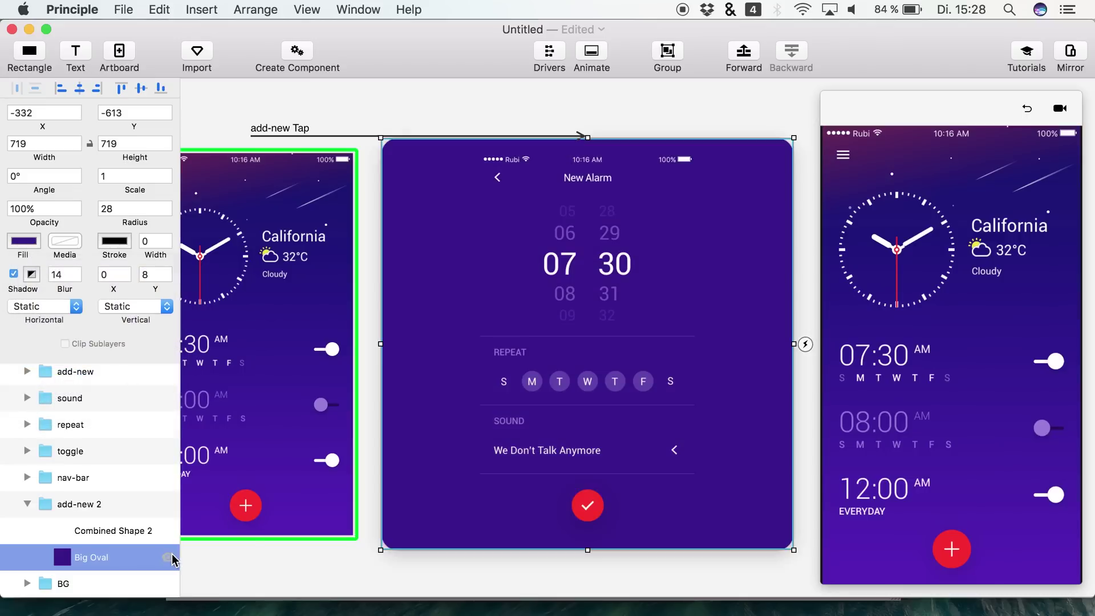
left_click(1017, 112)
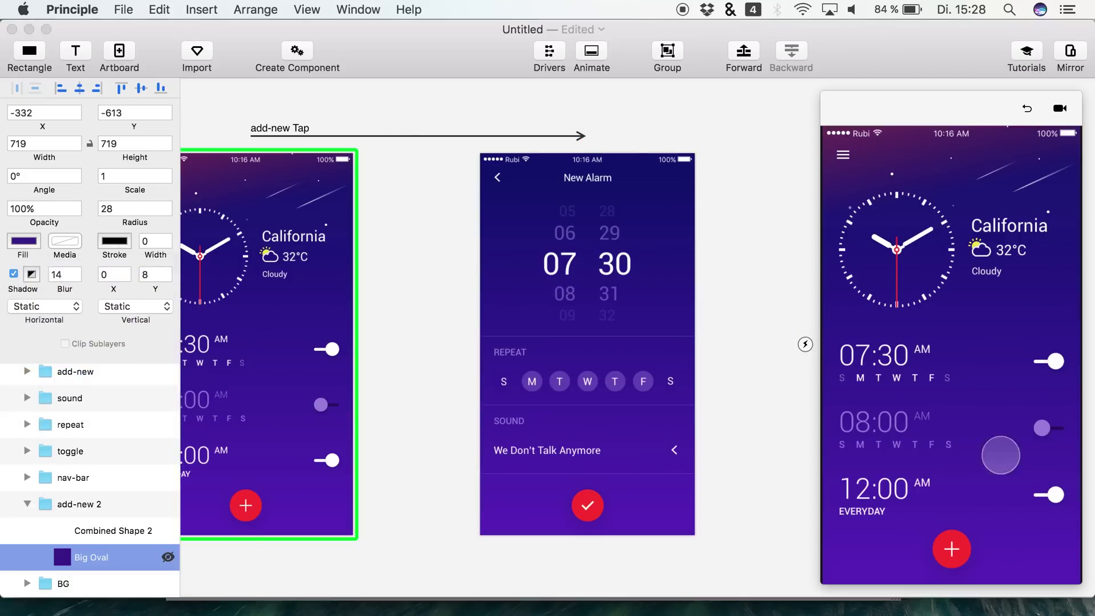
Play the add-new tap three times to watch the purple expansion into New Alarm
left_click(951, 550)
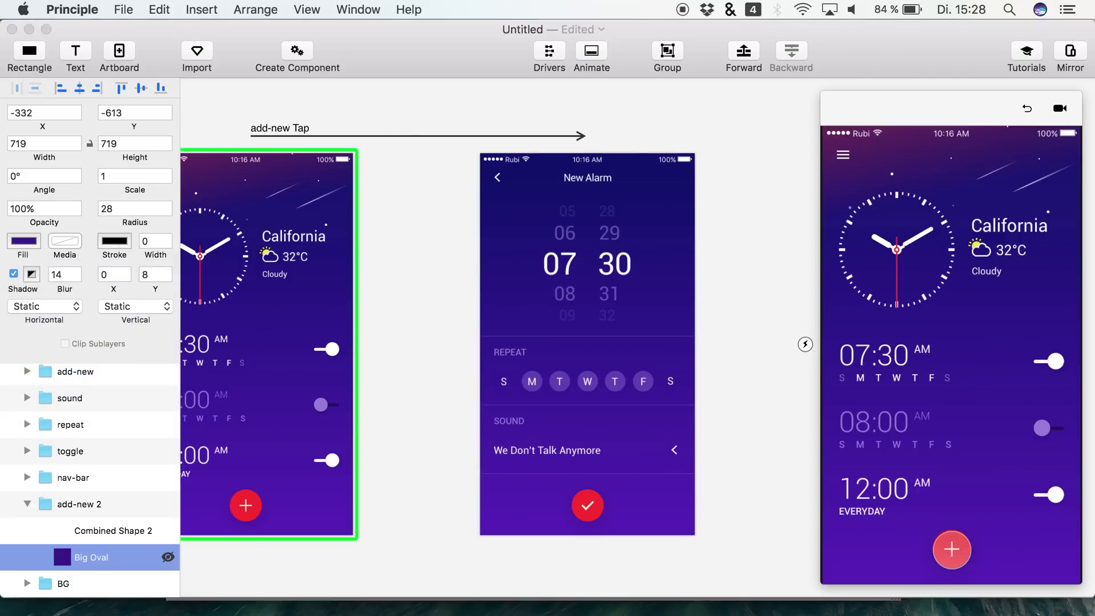
left_click(1028, 109)
left_click(952, 545)
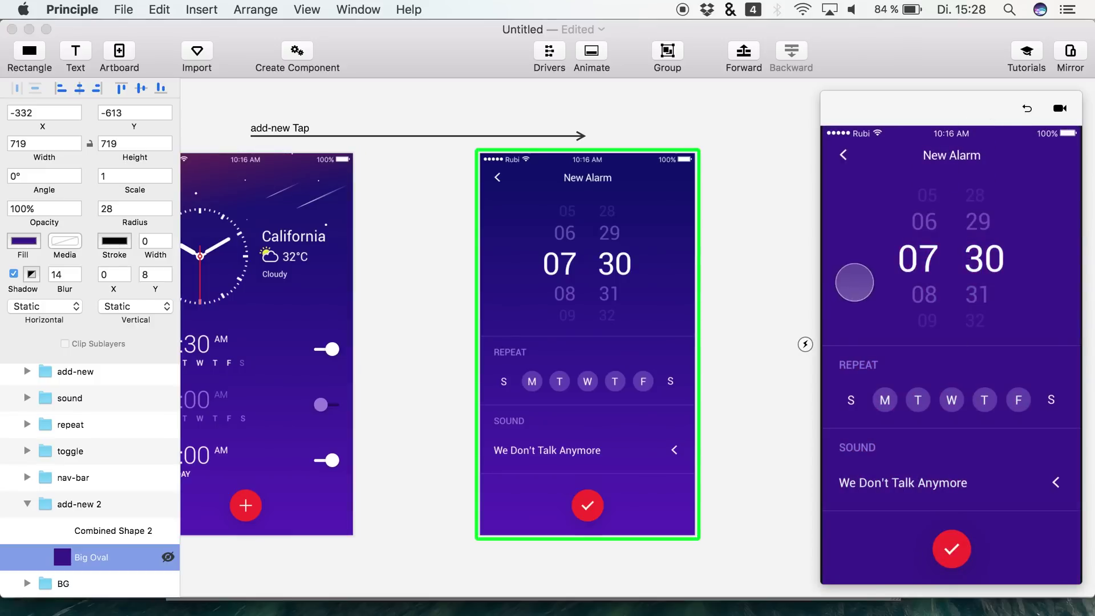
left_click(1028, 110)
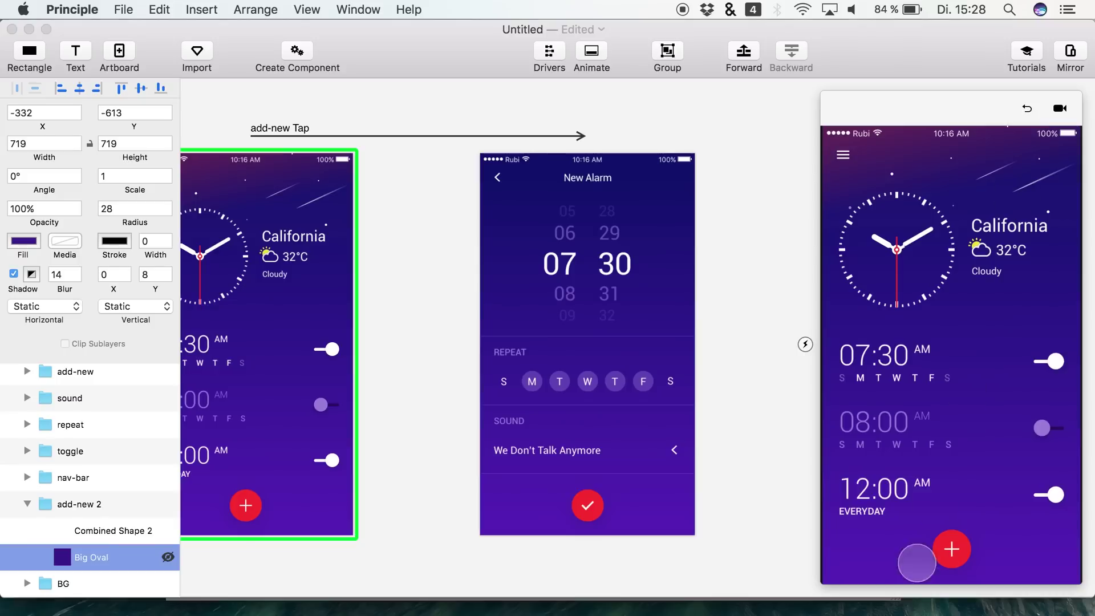
left_click(953, 547)
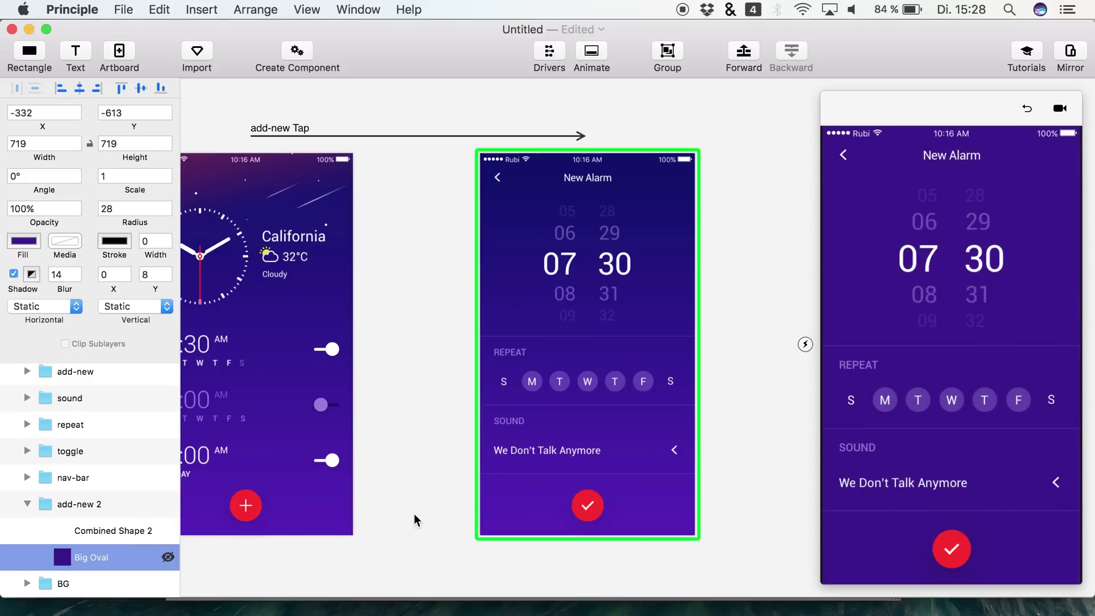
Rename the check group to check 1 and its fills to Fill 21 and Fill 11
scroll(579, 513, "up", 5)
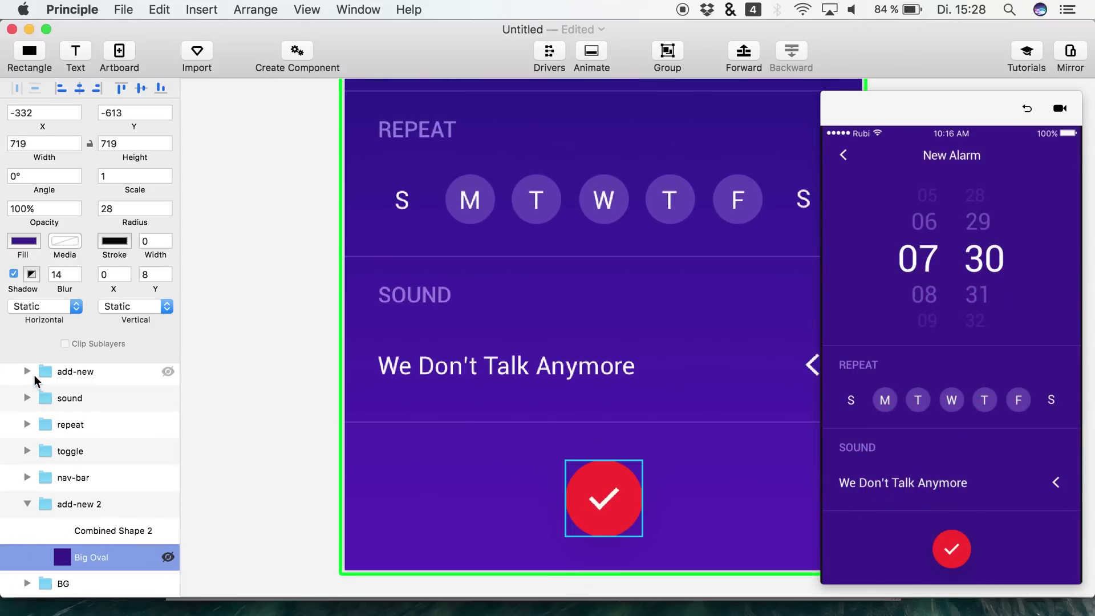
left_click(27, 371)
left_click(44, 398)
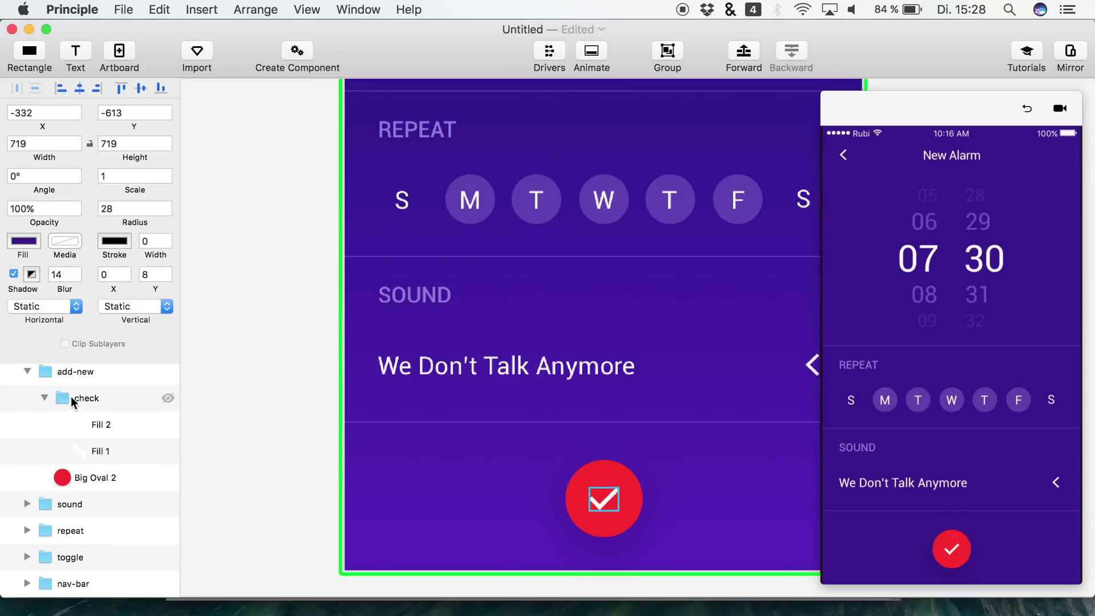
left_click(91, 422)
double_click(84, 398)
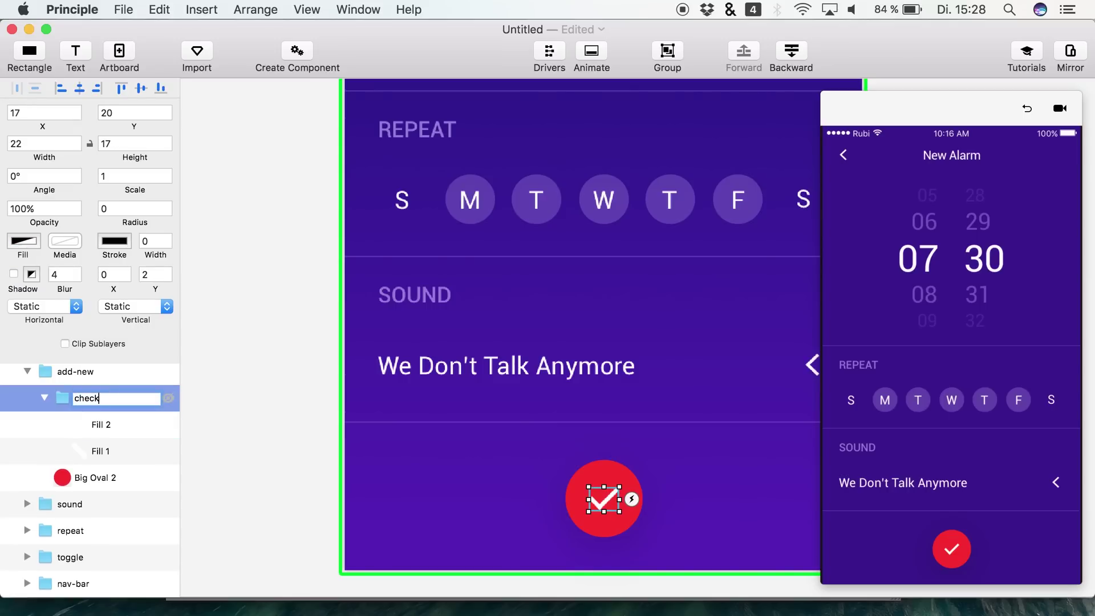
type("check 1")
key("Return")
double_click(114, 424)
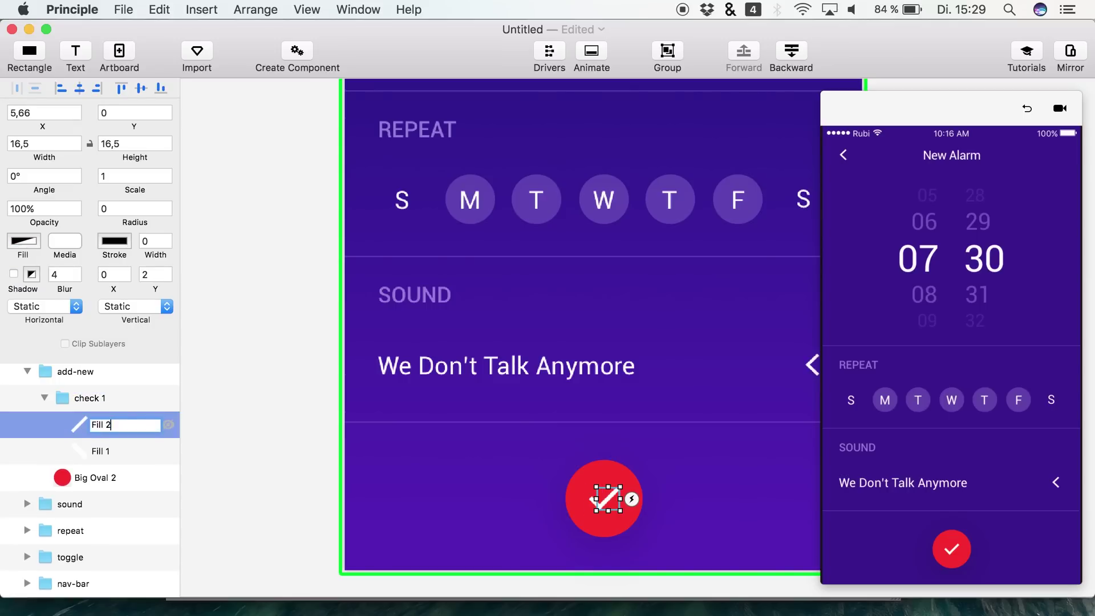
double_click(110, 450)
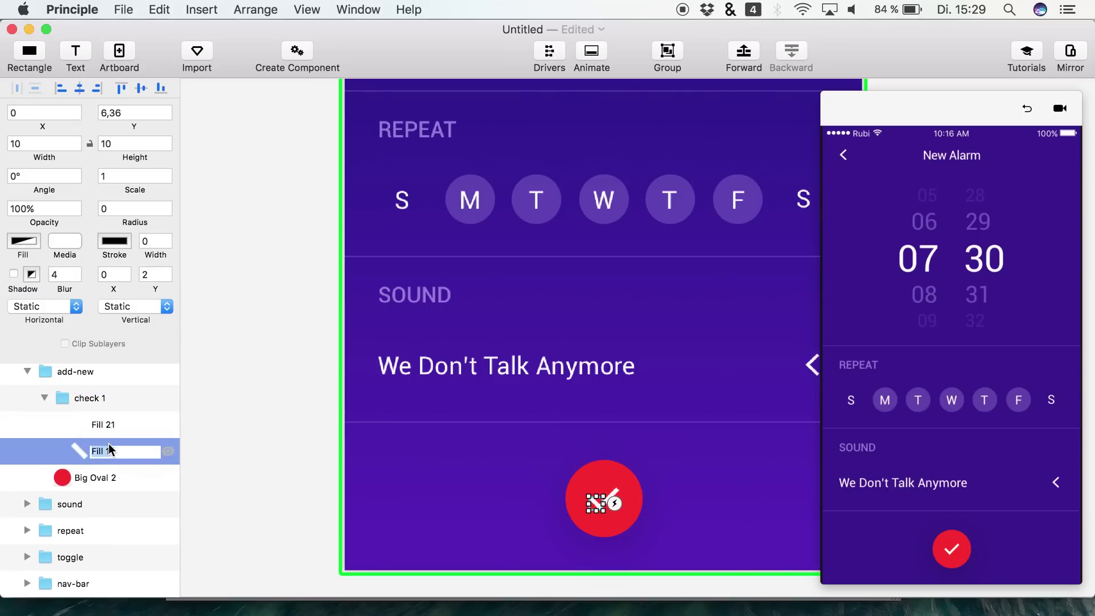
type("Fill 11")
left_click(219, 437)
Reset the preview and replay the add-new transition into New Alarm
left_click(1026, 111)
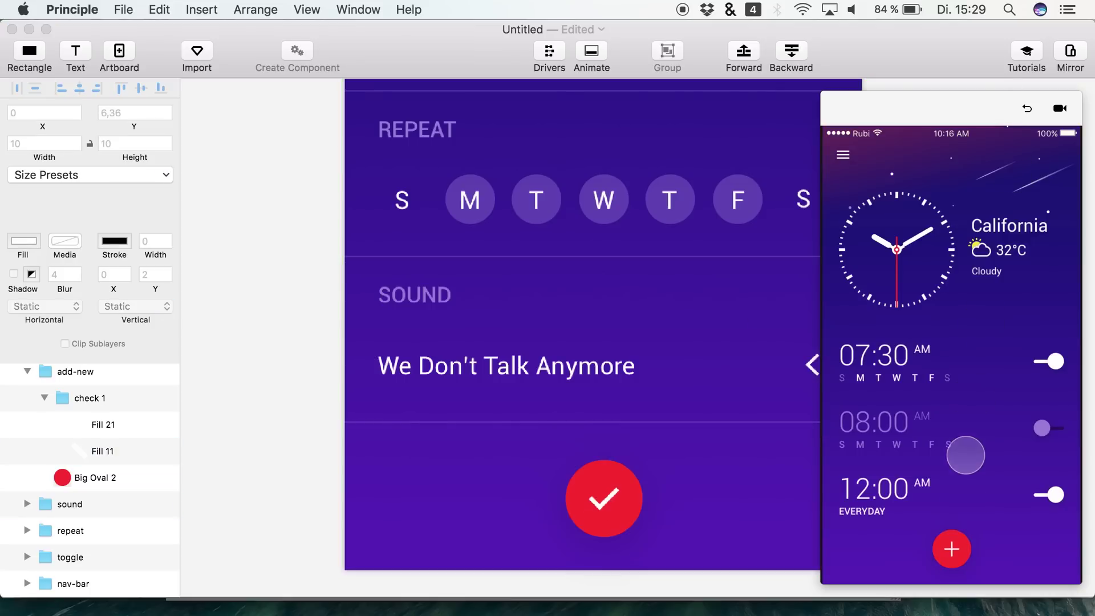
left_click(952, 548)
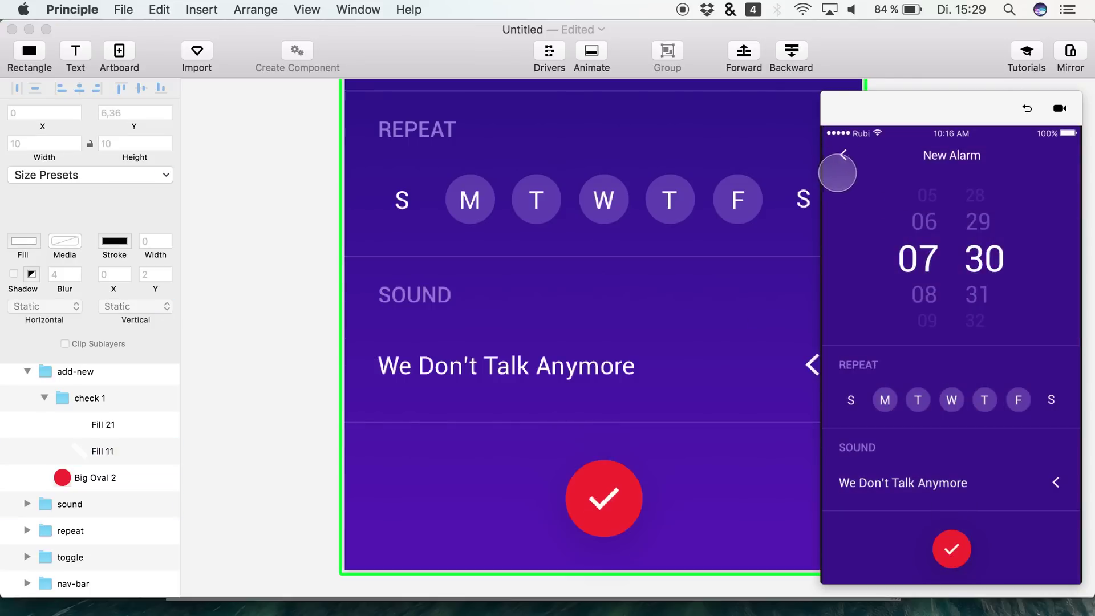
left_click(308, 356)
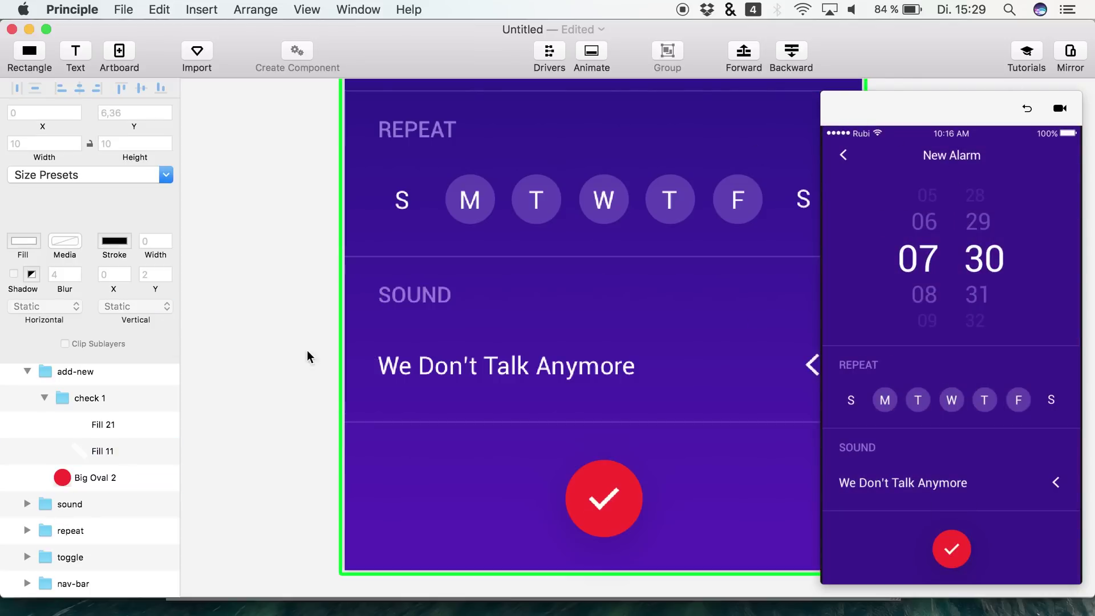
scroll(423, 318, "down", 5)
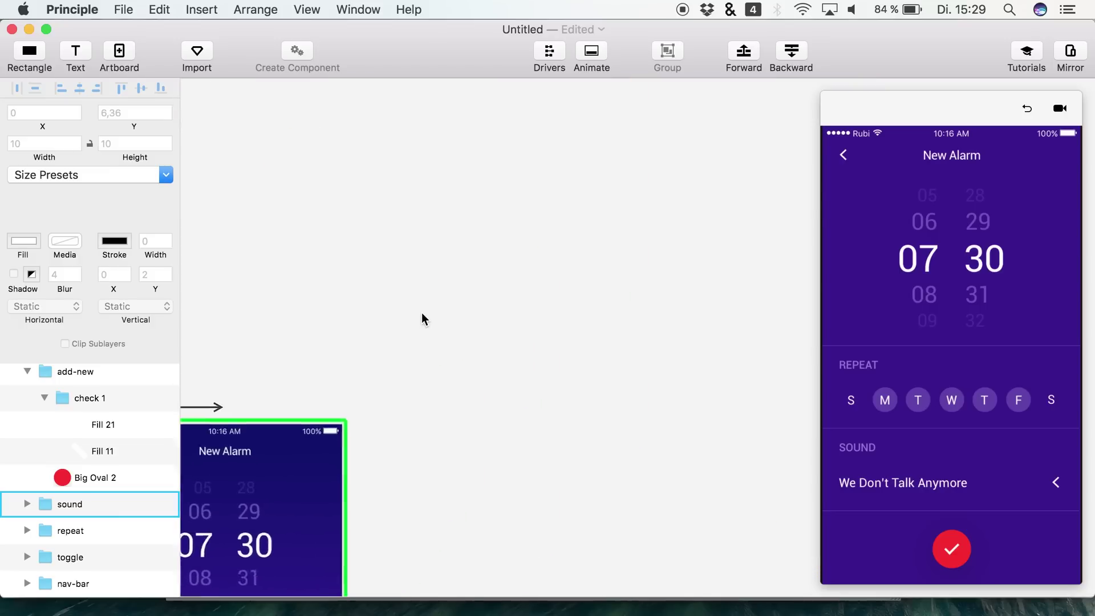
Rename the nav-bar back-arrow layer Page 1 to Page 11 and replay the transition
scroll(422, 313, "up", 5)
double_click(413, 340)
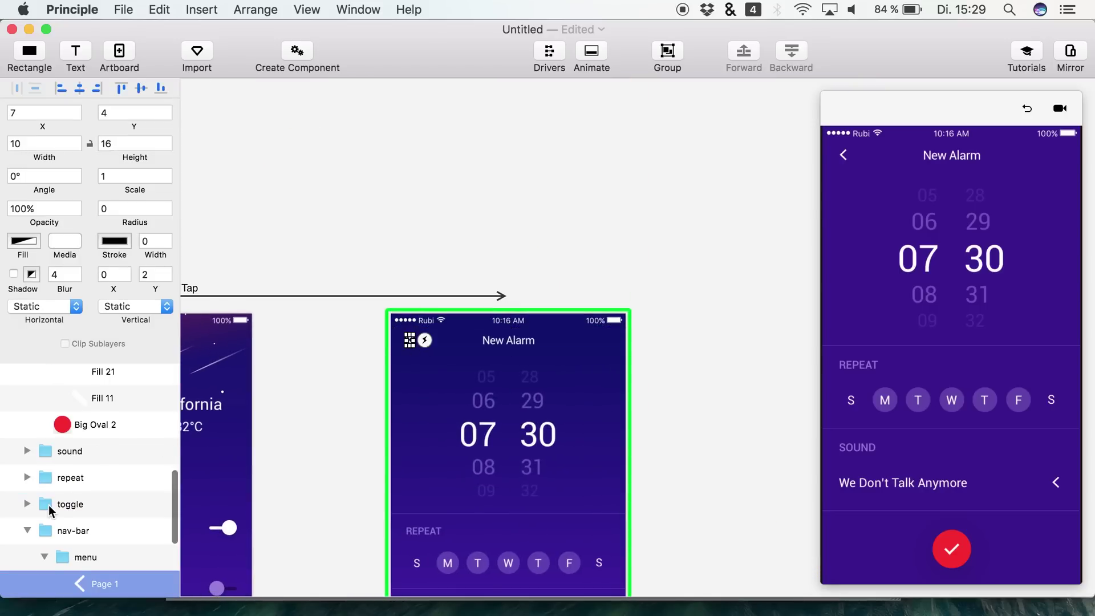
scroll(66, 499, "down", 4)
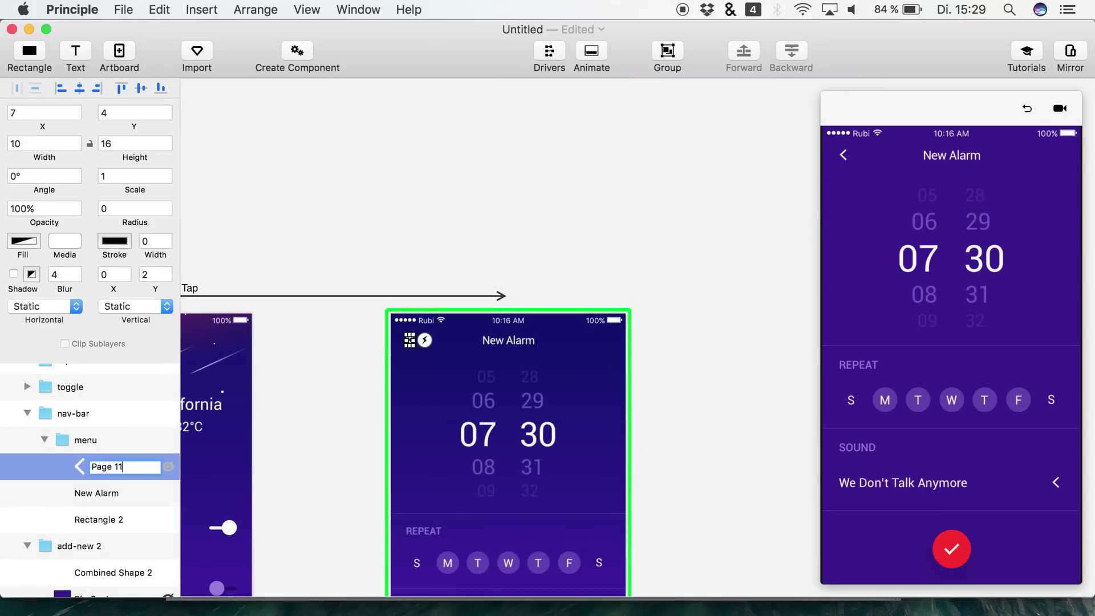
key("Return")
left_click(1027, 108)
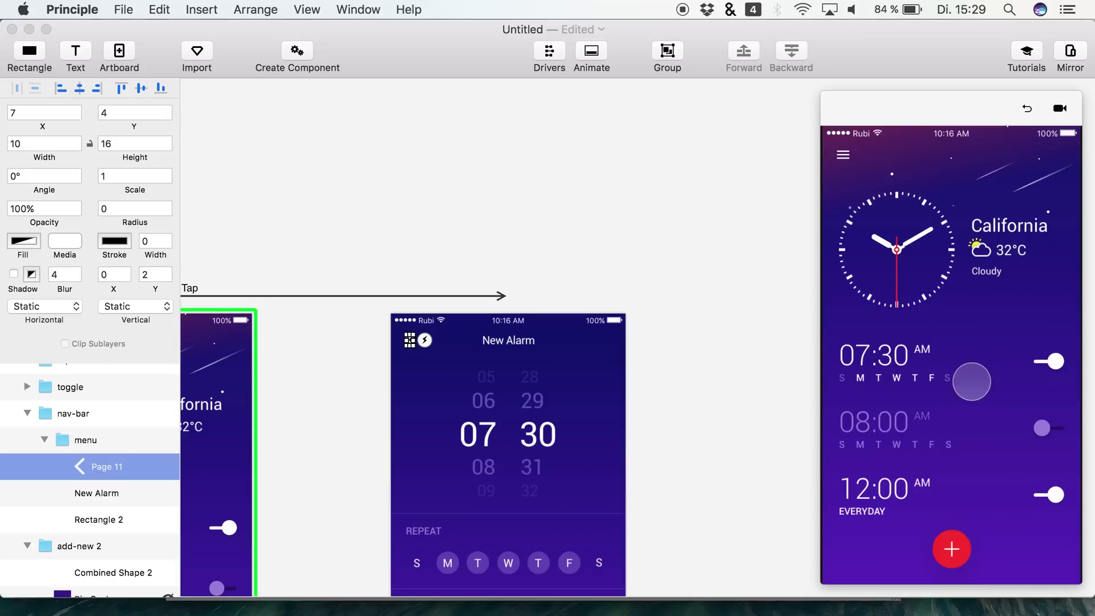
left_click(953, 547)
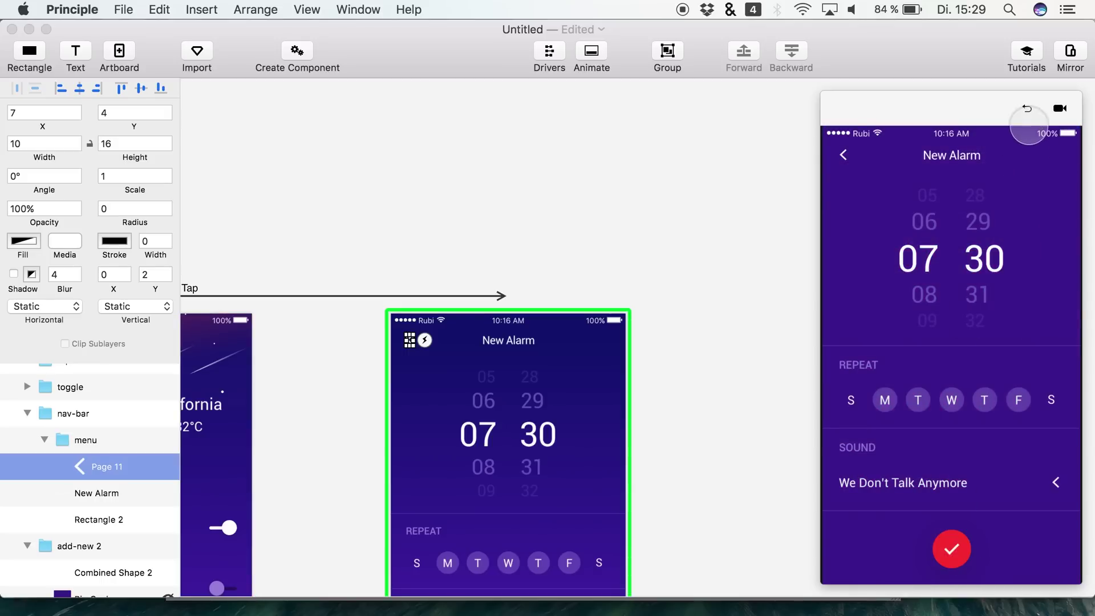
left_click(1027, 108)
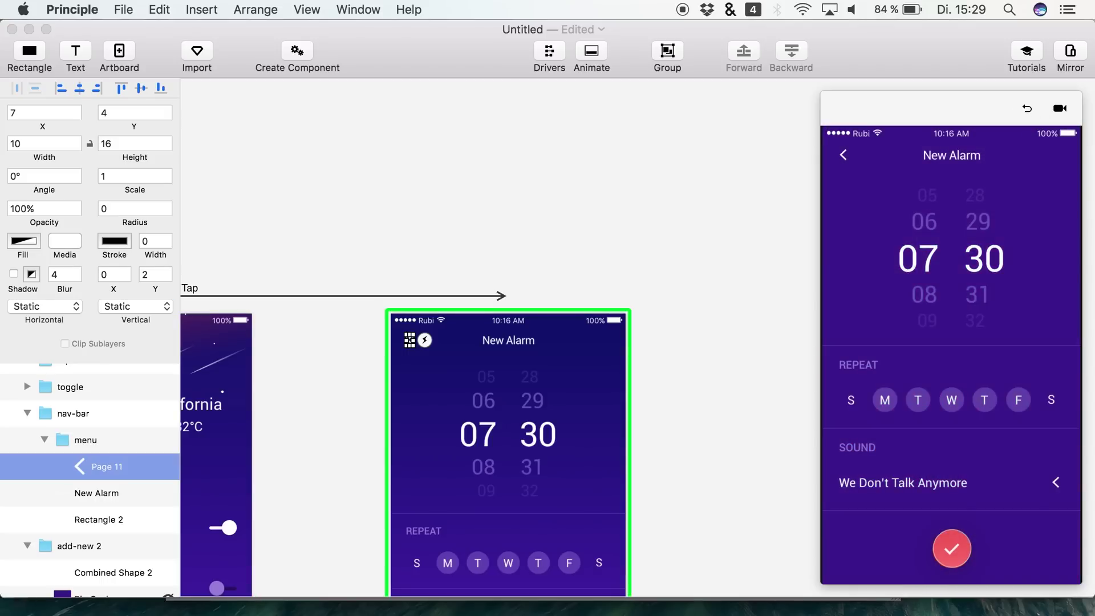
Rename the repeat group's first S day layer to S1 and replay the transition
scroll(502, 491, "down", 3)
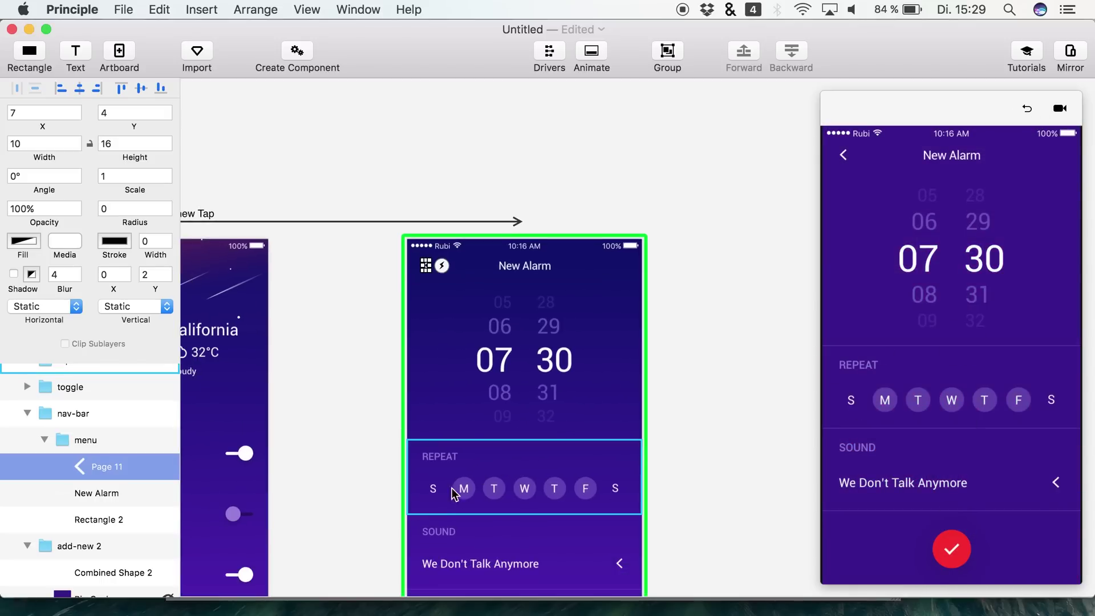
left_click(431, 493)
double_click(433, 494)
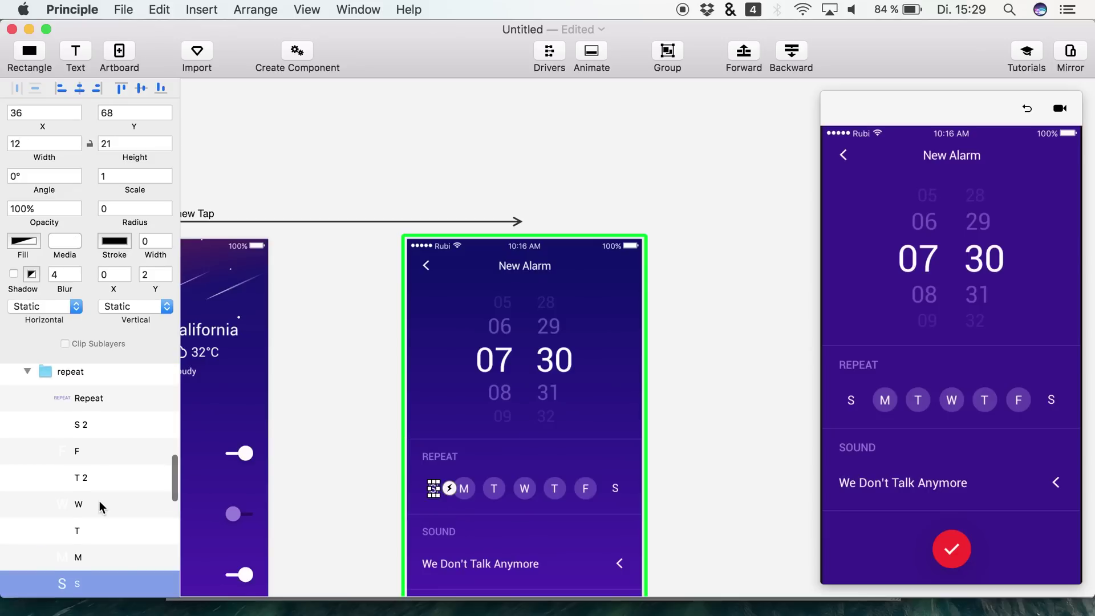
scroll(99, 501, "down", 2)
double_click(84, 505)
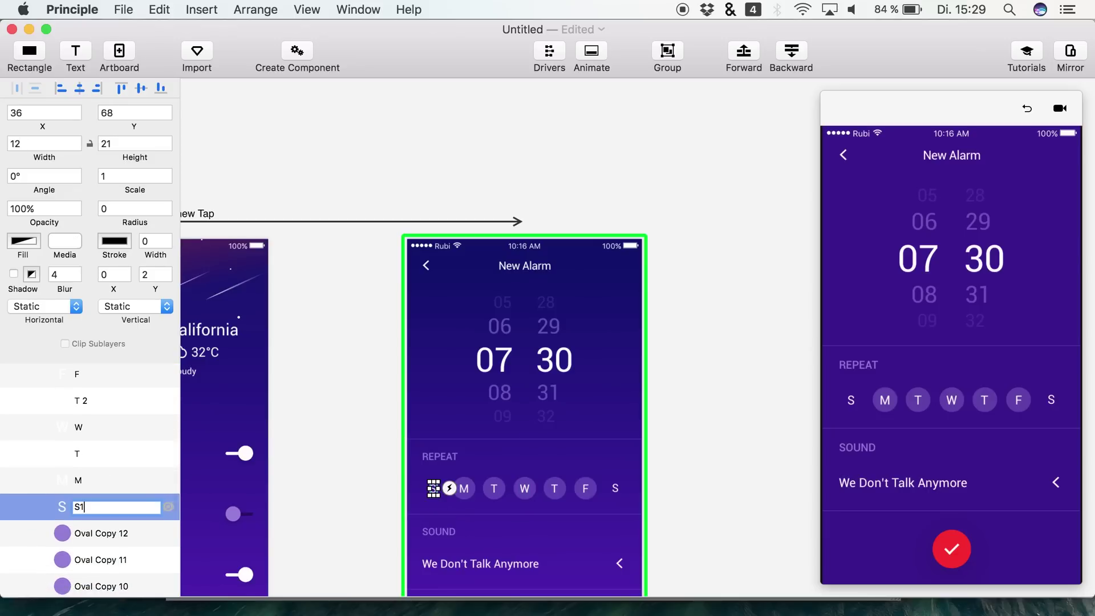
type("S1")
key("Return")
left_click(1027, 109)
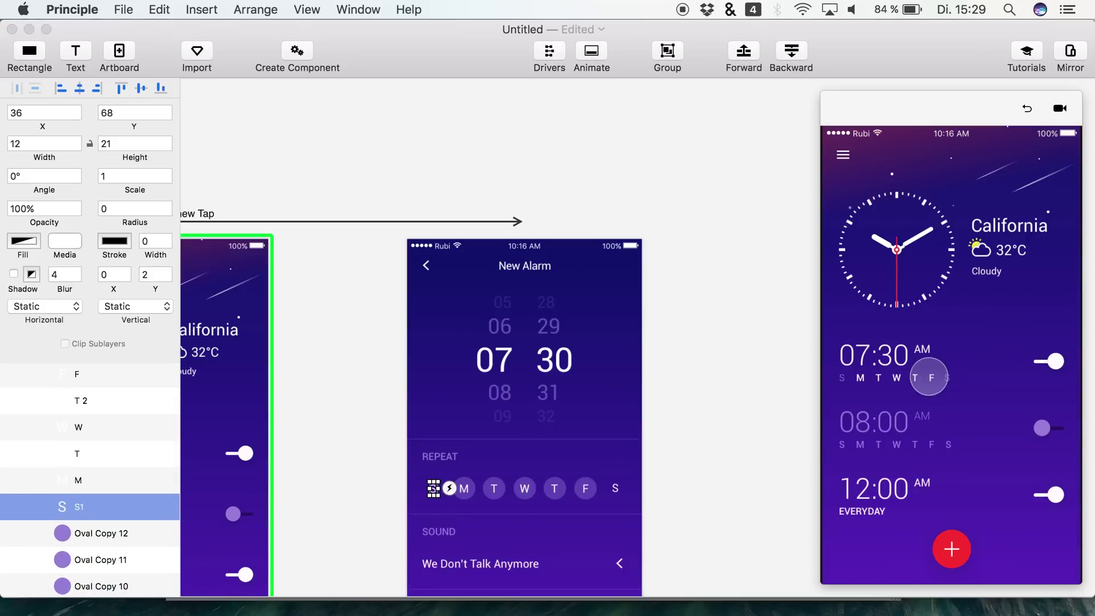
left_click(952, 548)
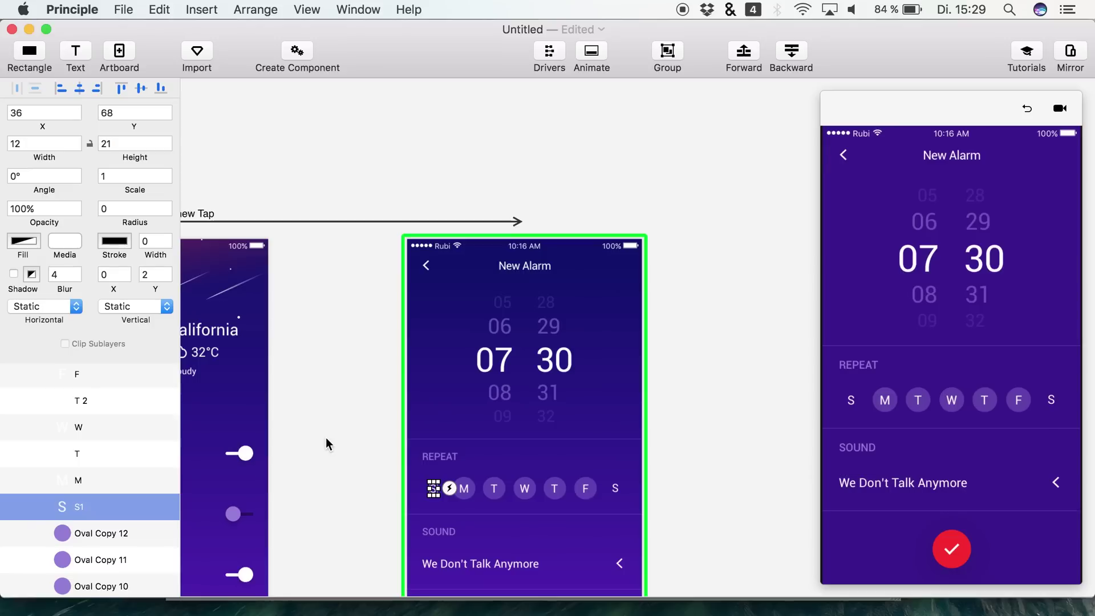
Rename the second S day layer to S 21
scroll(79, 399, "up", 3)
double_click(85, 444)
type("S 2")
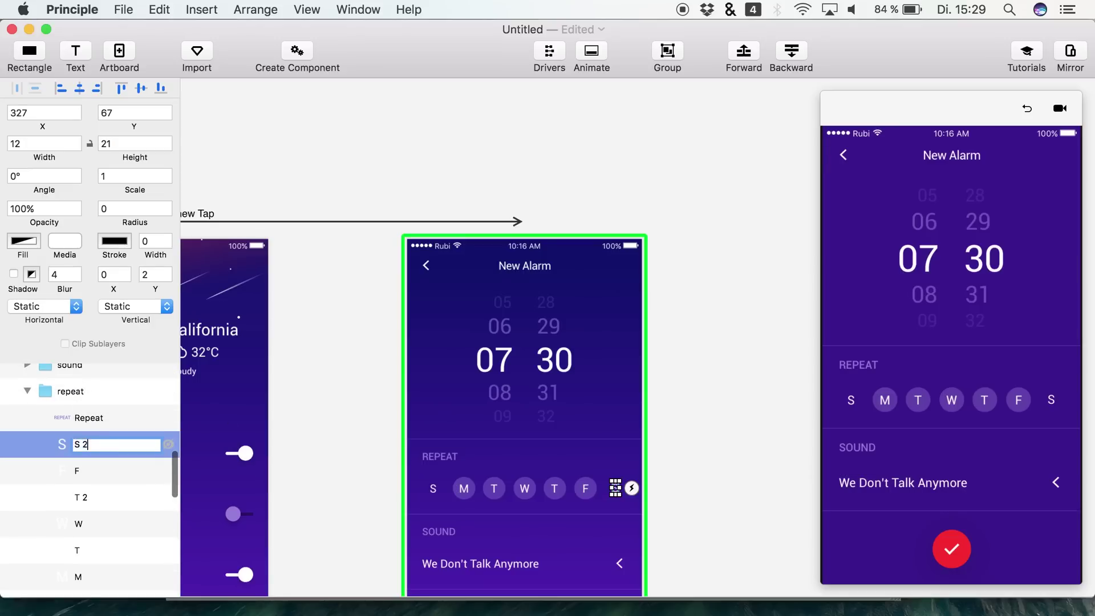
type("1")
key("Return")
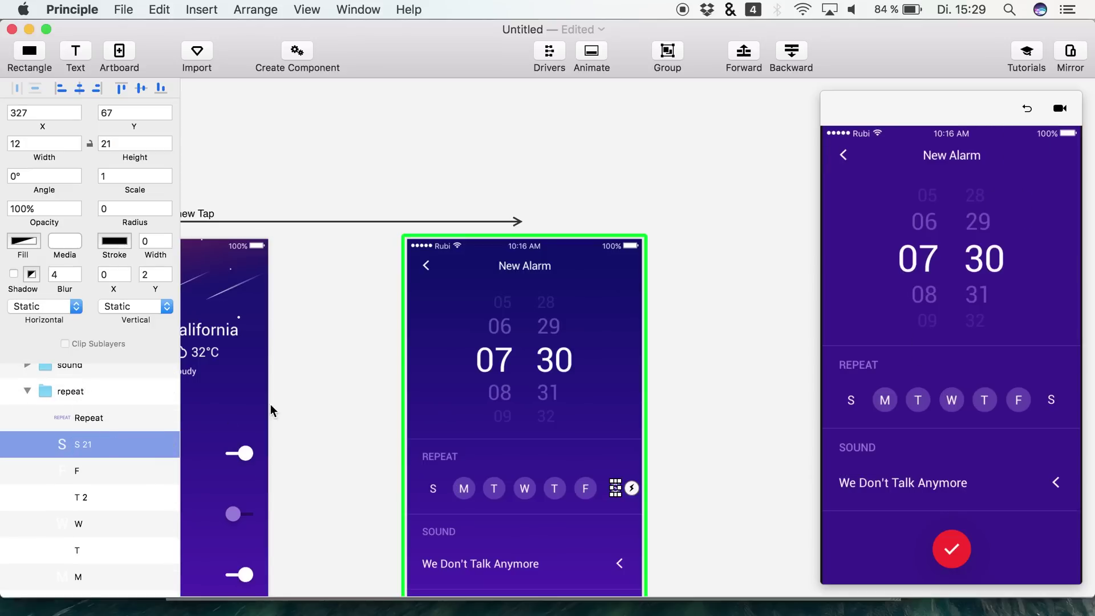
Rename the sound row's chevron layer from Page 2 to Page 21
scroll(478, 441, "down", 10)
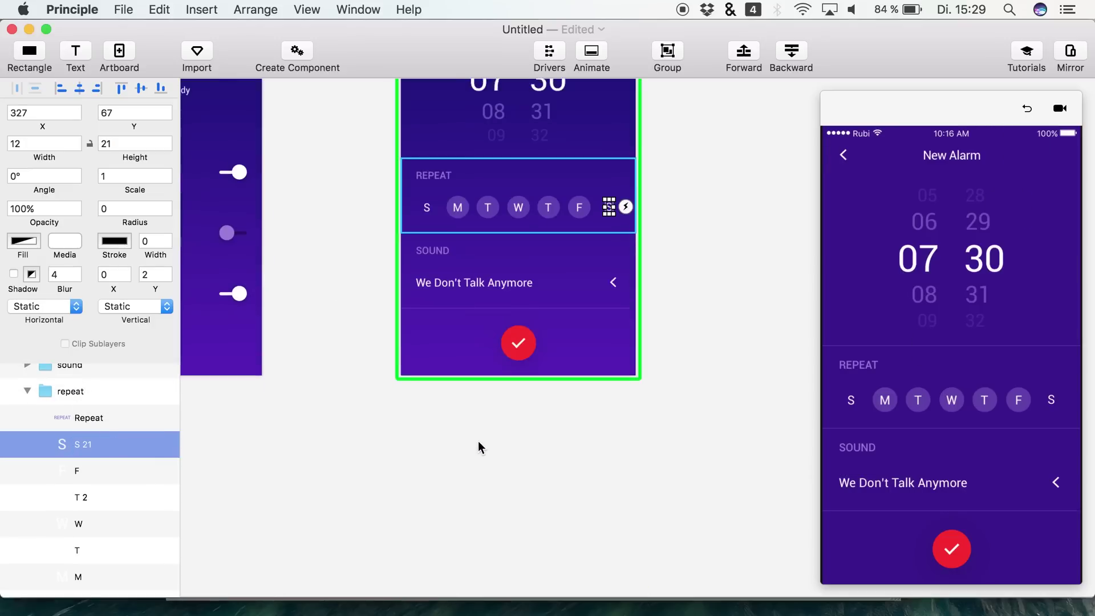
left_click(619, 279)
double_click(613, 266)
double_click(112, 418)
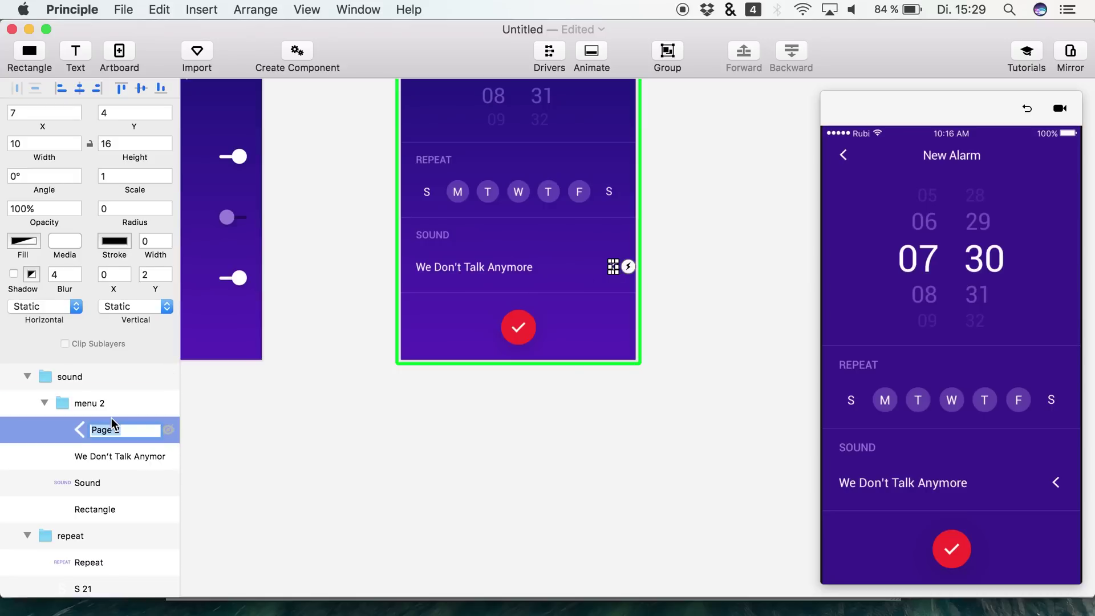
type("1")
key("Return")
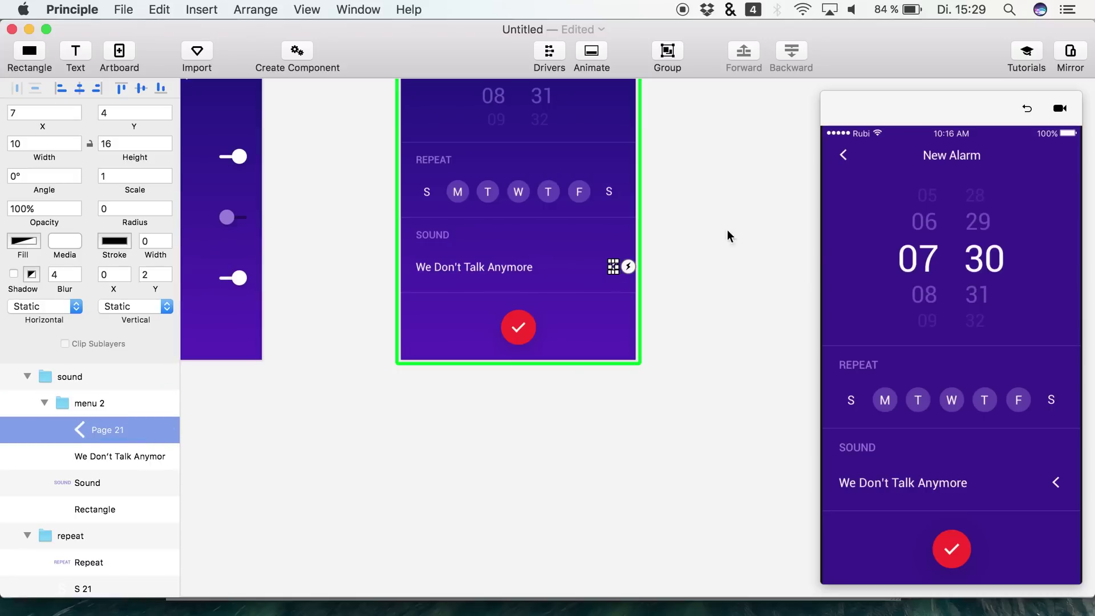
Replay the add-button transition into New Alarm twice in the preview
left_click(1027, 108)
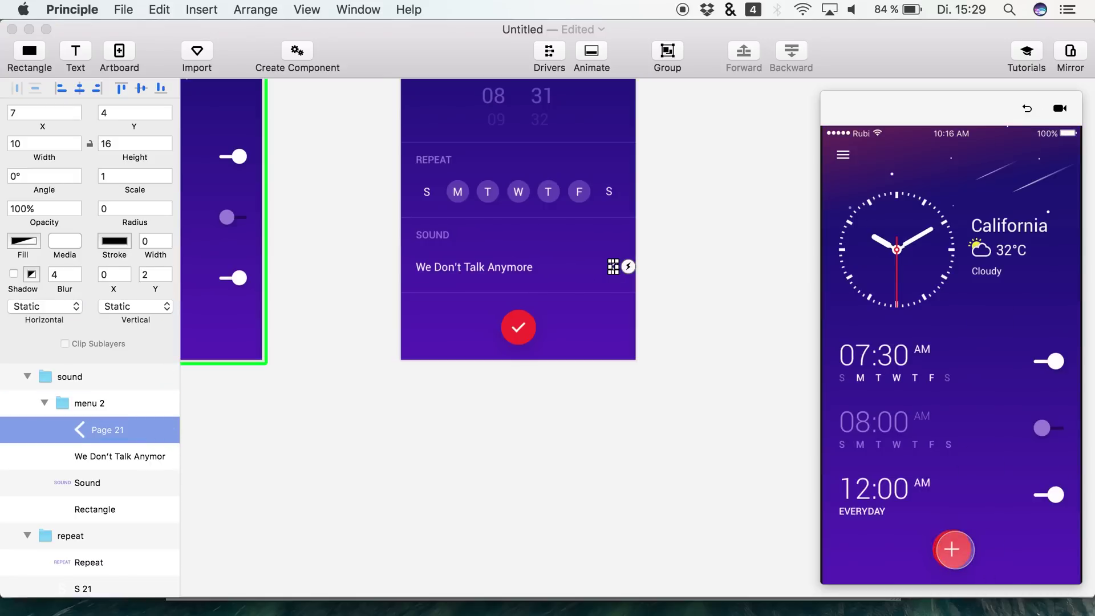
left_click(952, 549)
left_click(1027, 108)
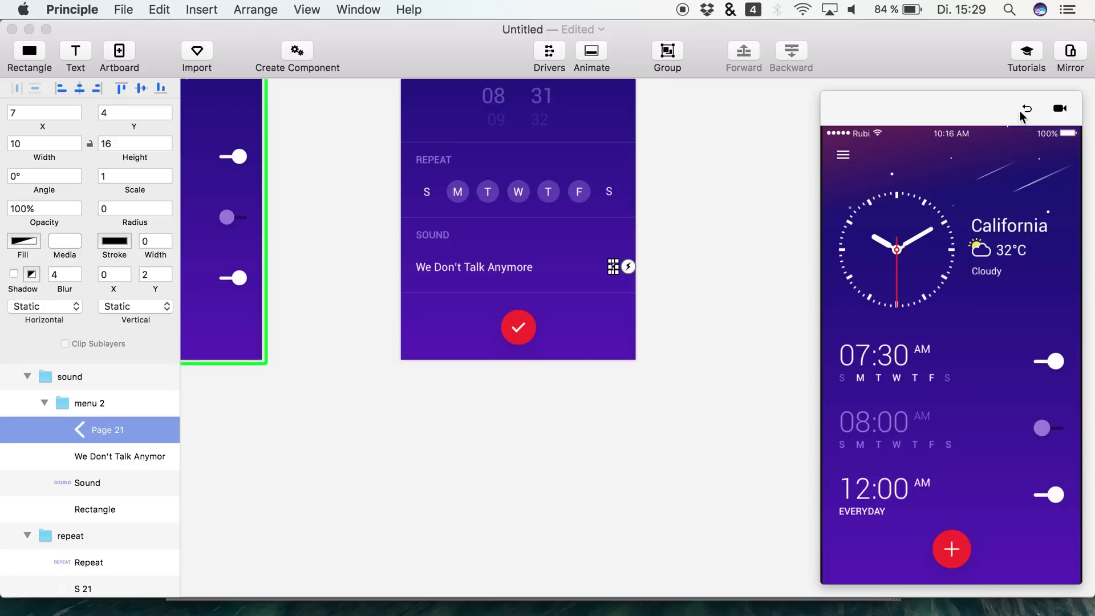
left_click(952, 546)
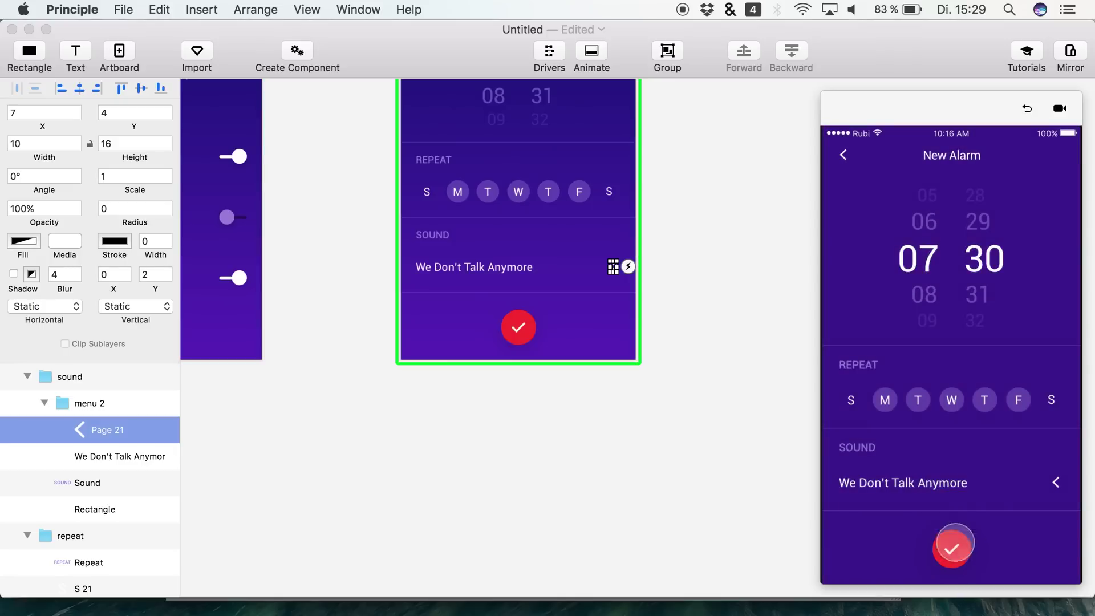
Rename the menu 2 group to menu 21 and replay the transition
double_click(110, 404)
type("1")
key("Return")
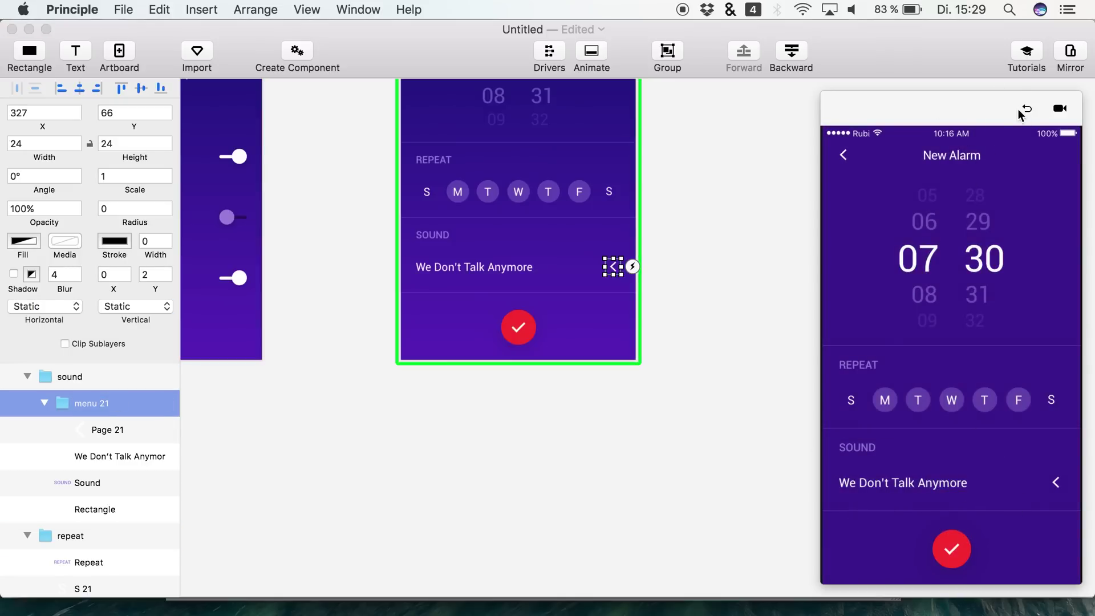
left_click(1020, 109)
left_click(952, 543)
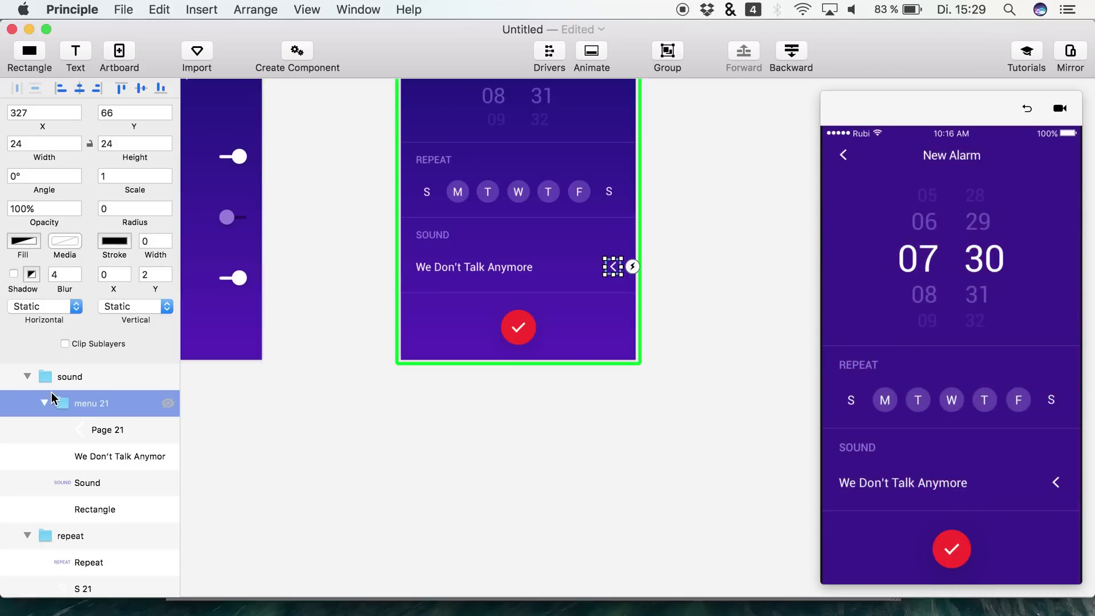
Collapse the repeat group's layers in the Layers panel
scroll(80, 489, "down", 3)
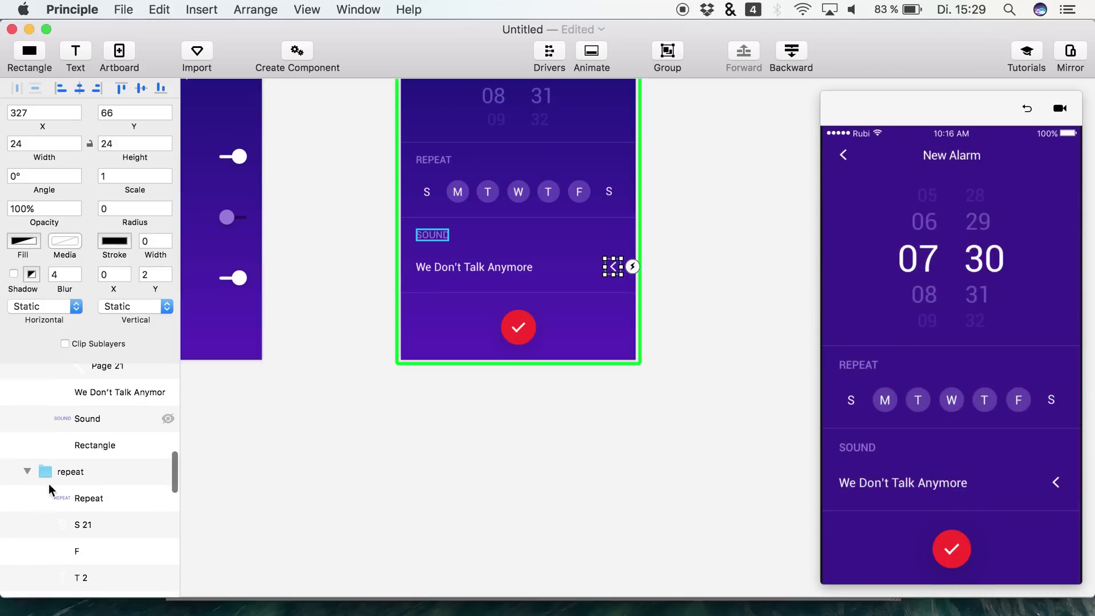
left_click(26, 471)
scroll(31, 530, "down", 6)
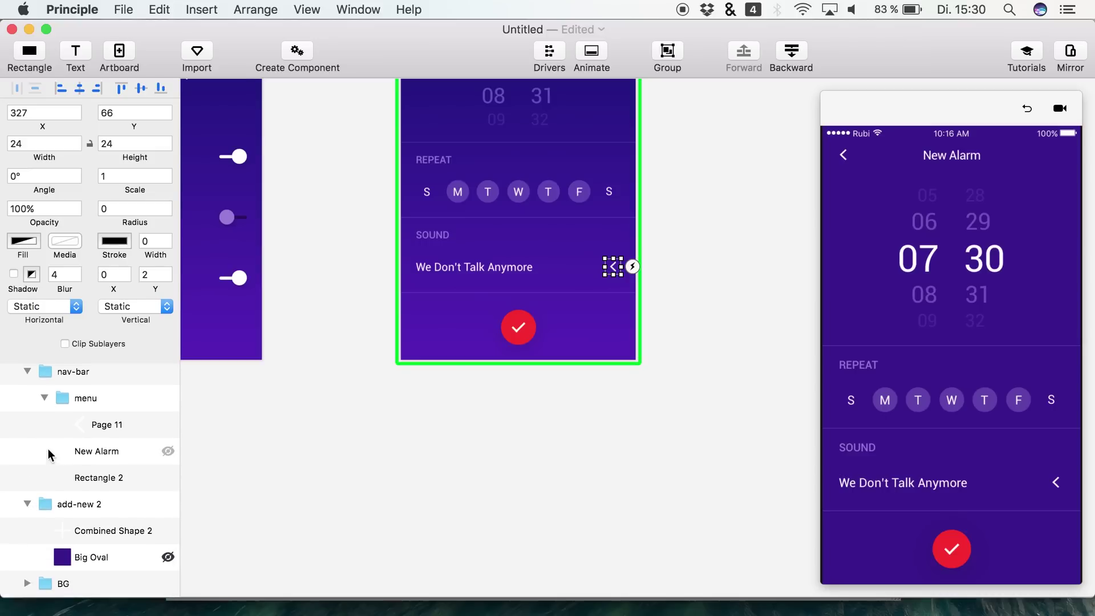
Collapse the nav-bar and add-new 2 groups and rename the check layer to check 11
left_click(27, 372)
left_click(26, 504)
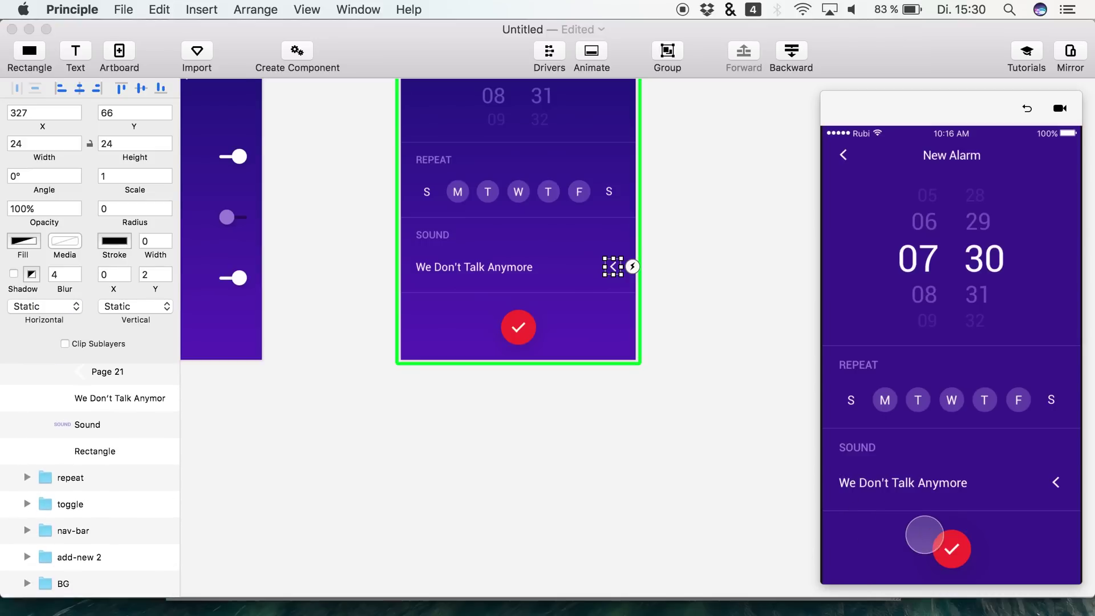
left_click(519, 328)
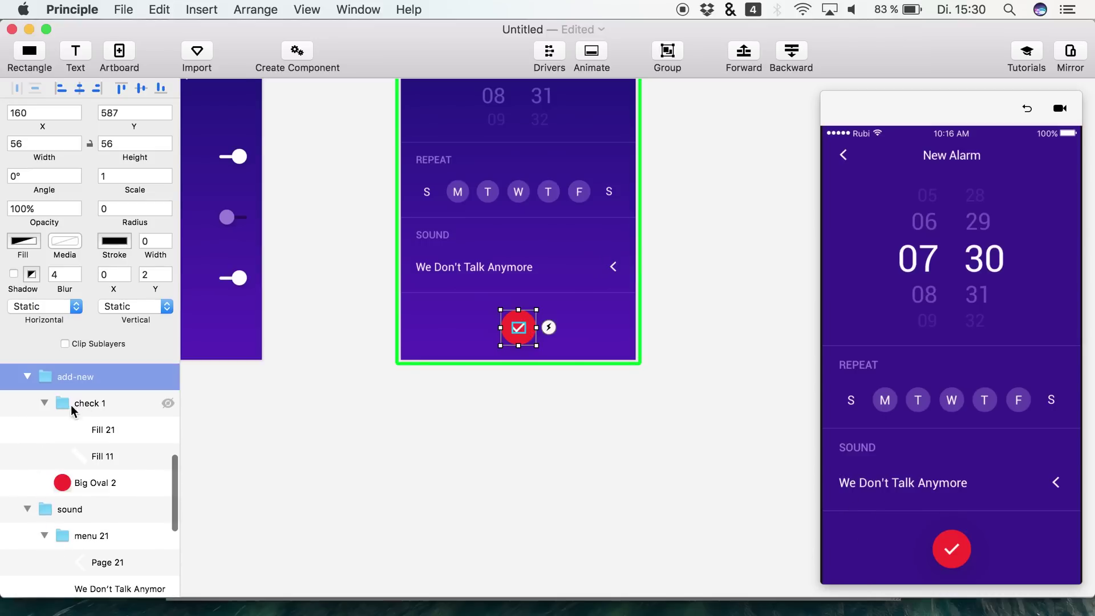
double_click(85, 403)
key("Return")
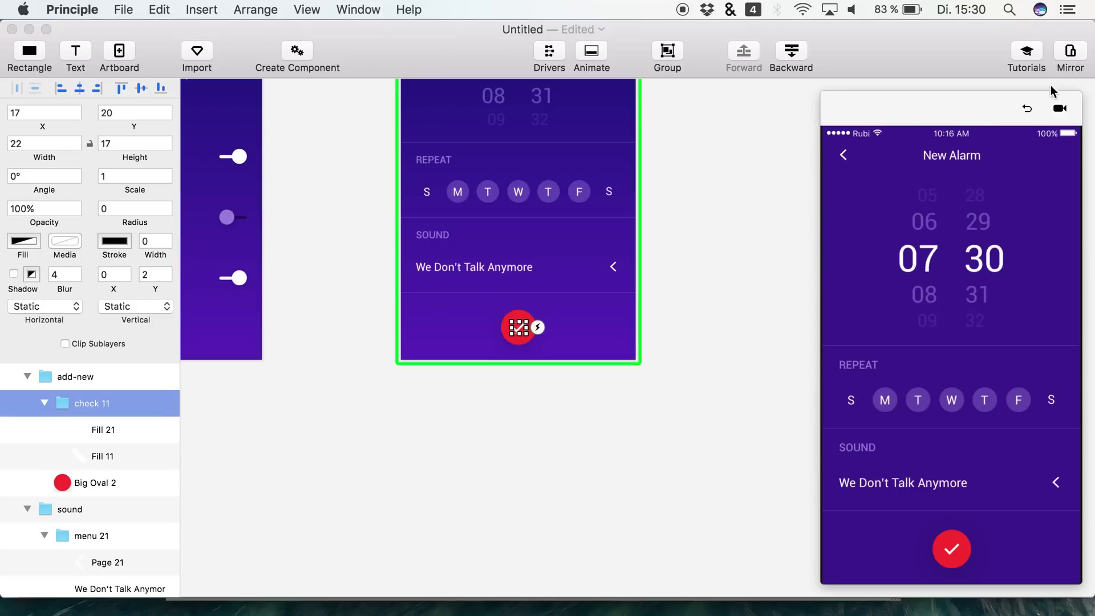
Replay the New Alarm transition in the preview
left_click(1027, 108)
left_click(951, 549)
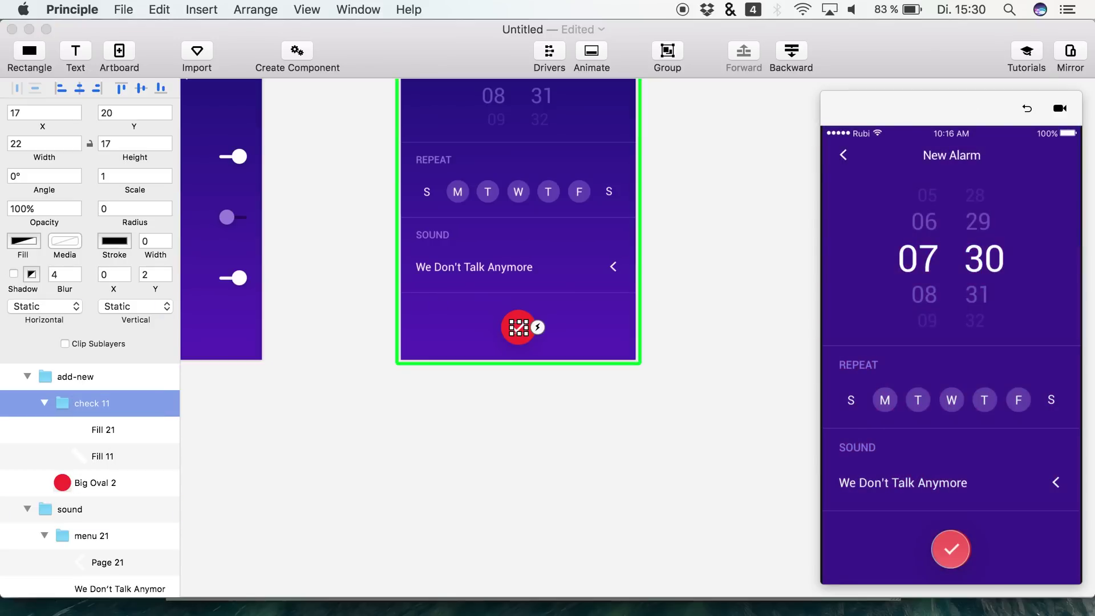
left_click(540, 441)
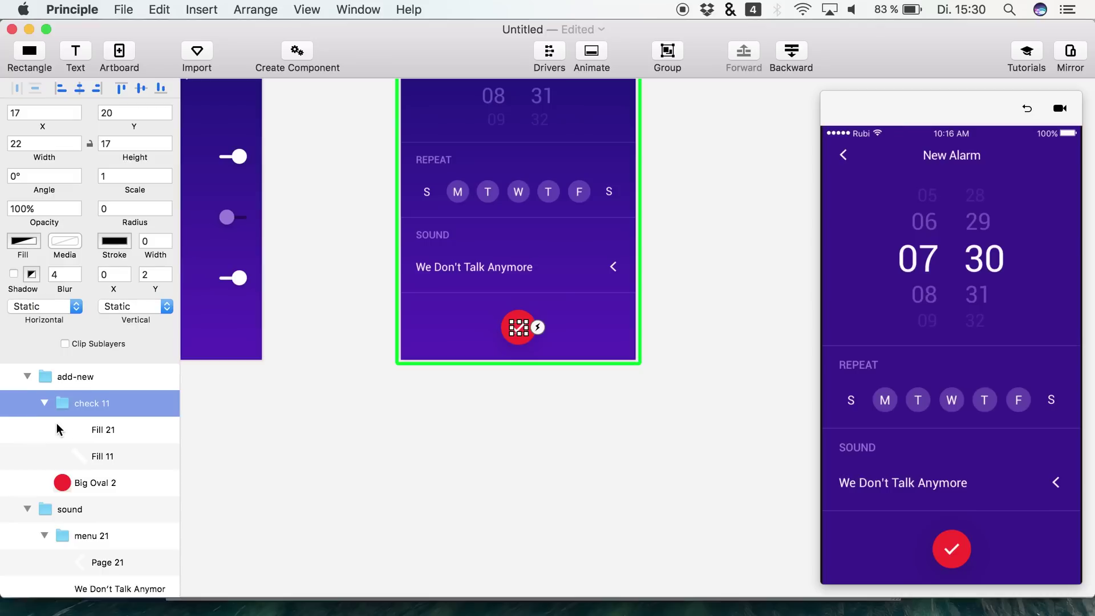
Expand the add-new 2 group and select the Combined Shape 21 plus shape
scroll(56, 423, "down", 8)
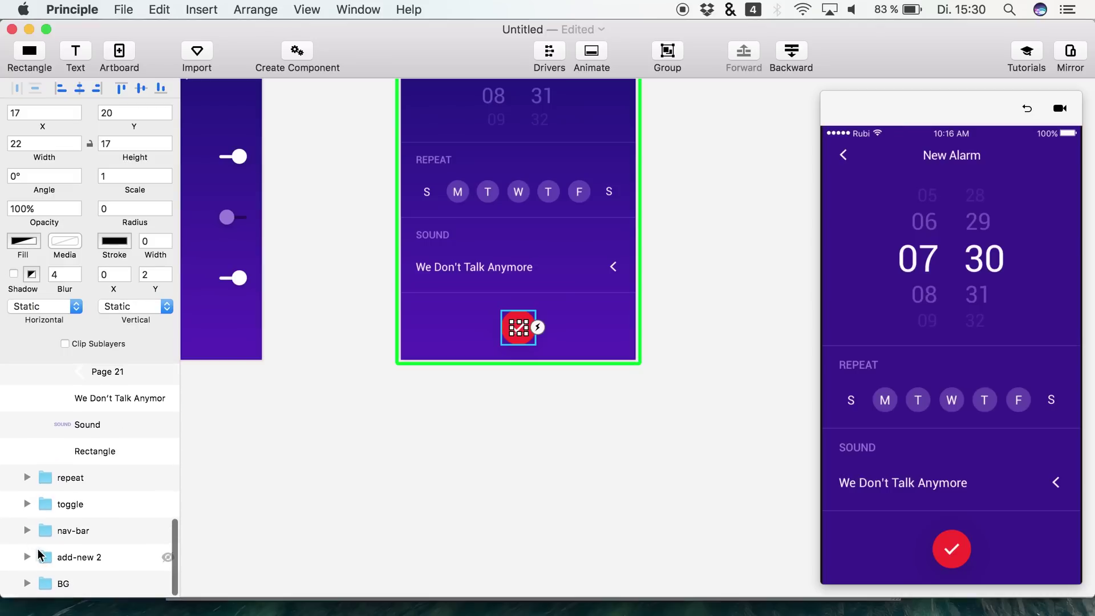
left_click(40, 554)
left_click(27, 557)
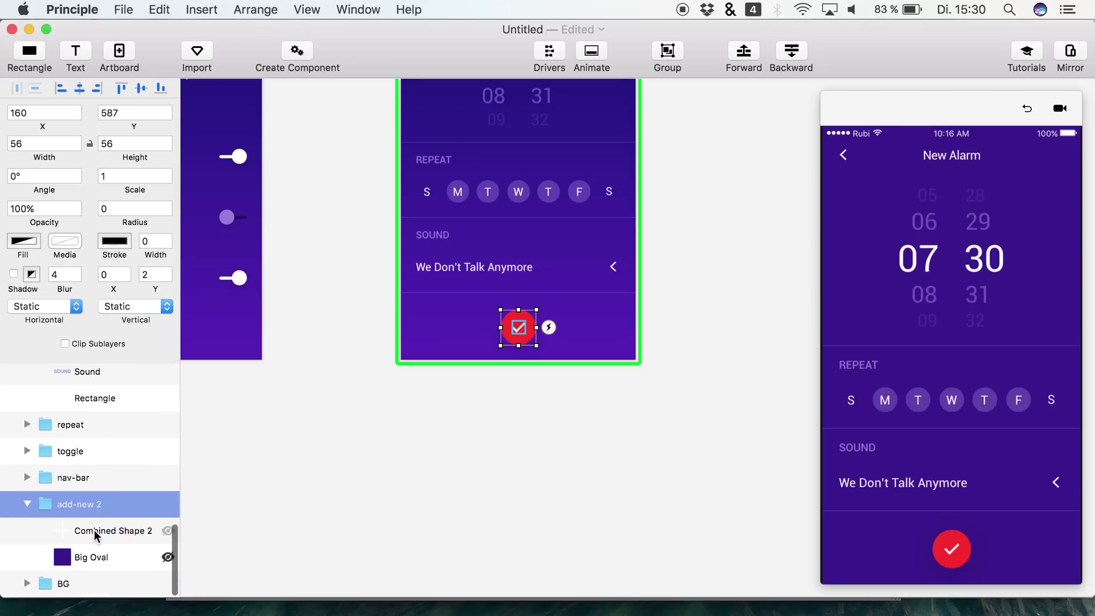
left_click(95, 535)
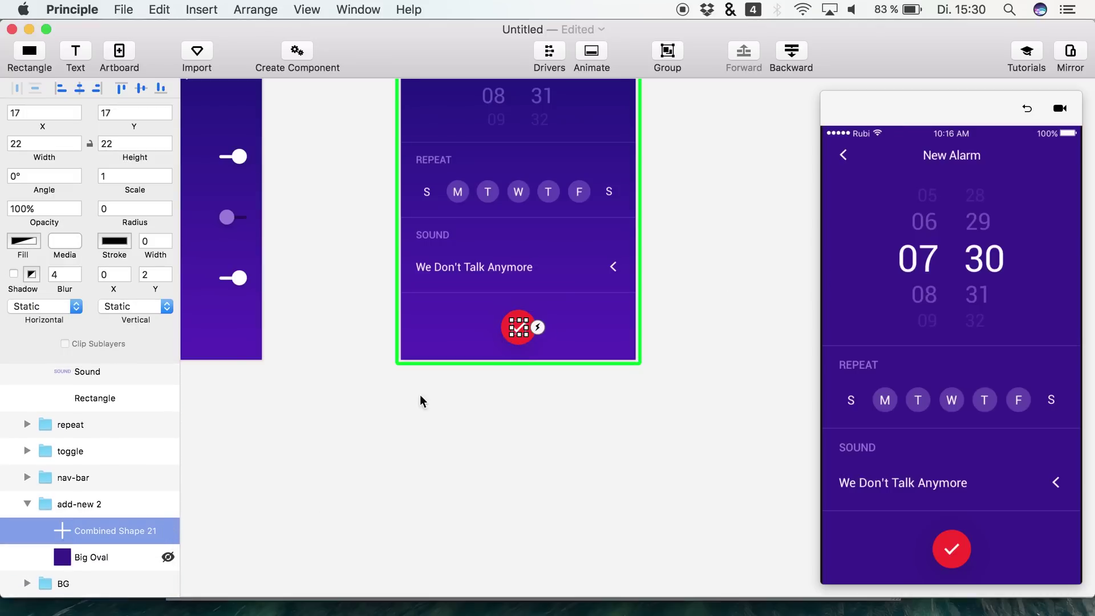
Replay the add-button transition twice, then deselect the plus shape
left_click(1027, 109)
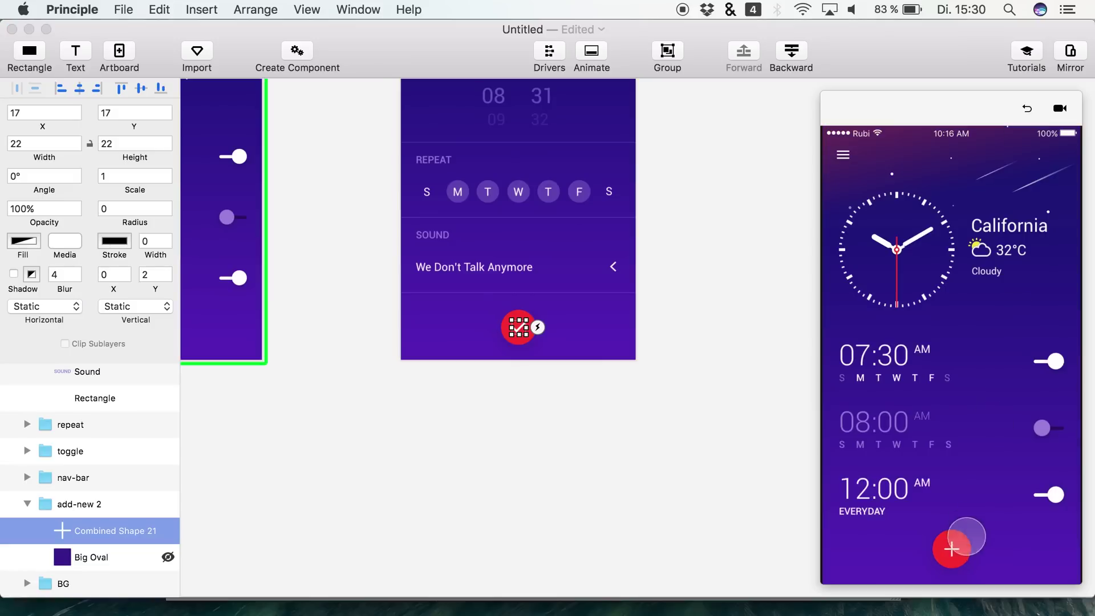
left_click(957, 542)
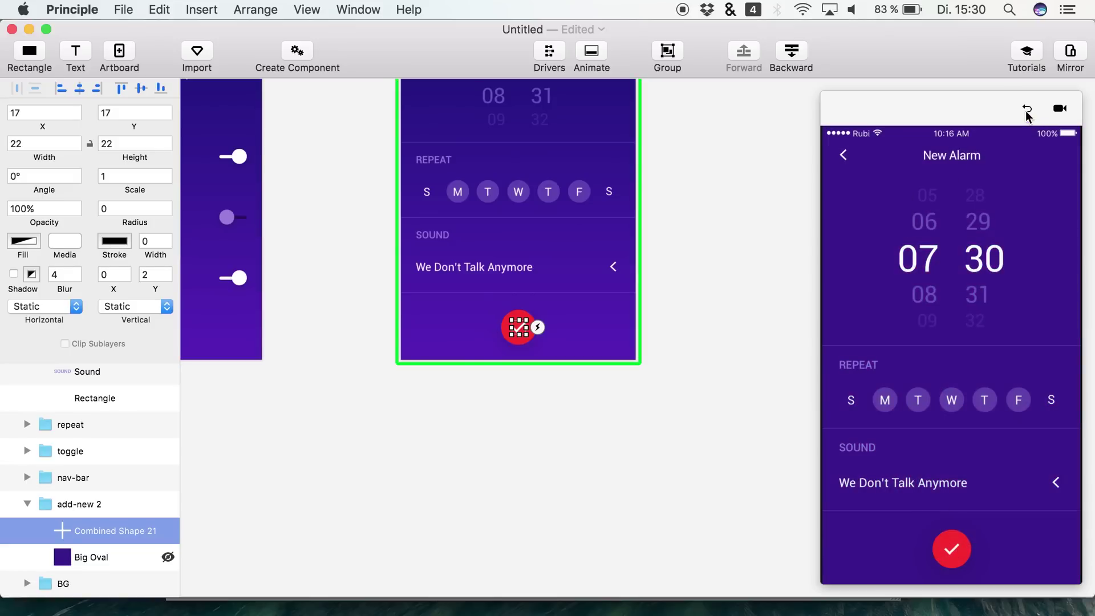
left_click(1027, 110)
left_click(950, 542)
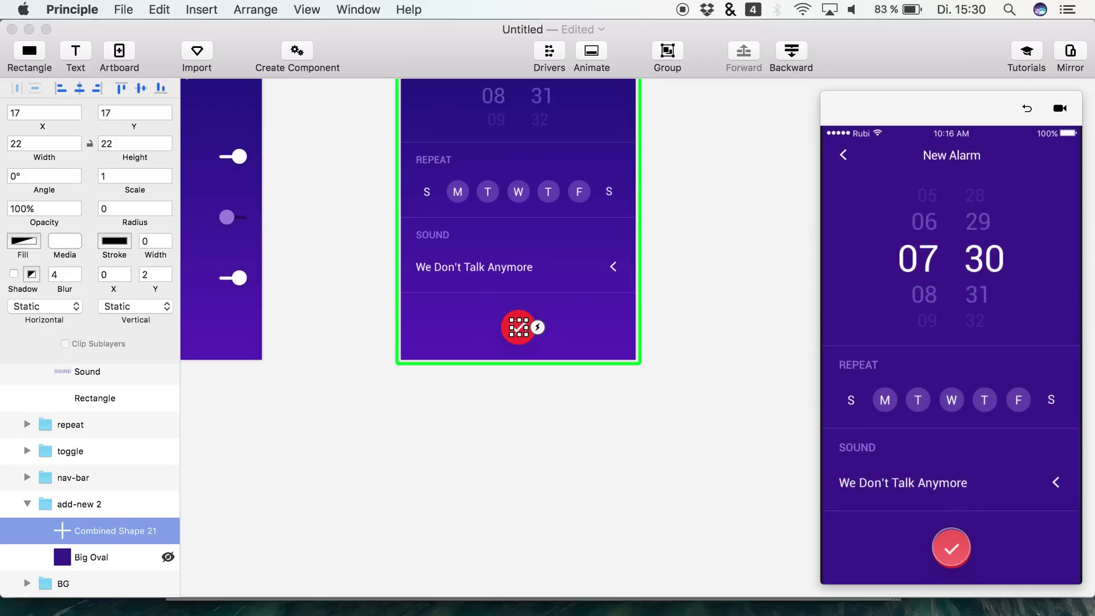
left_click(422, 429)
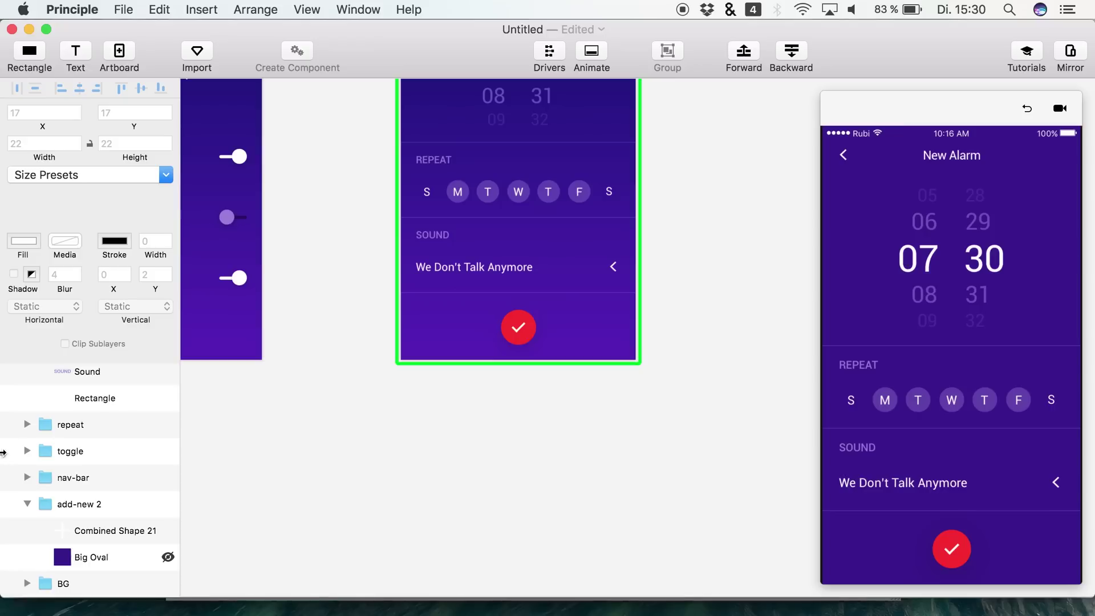
Hide the red check button group on the New Alarm artboard
scroll(11, 432, "up", 5)
scroll(11, 429, "down", 5)
left_click(87, 531)
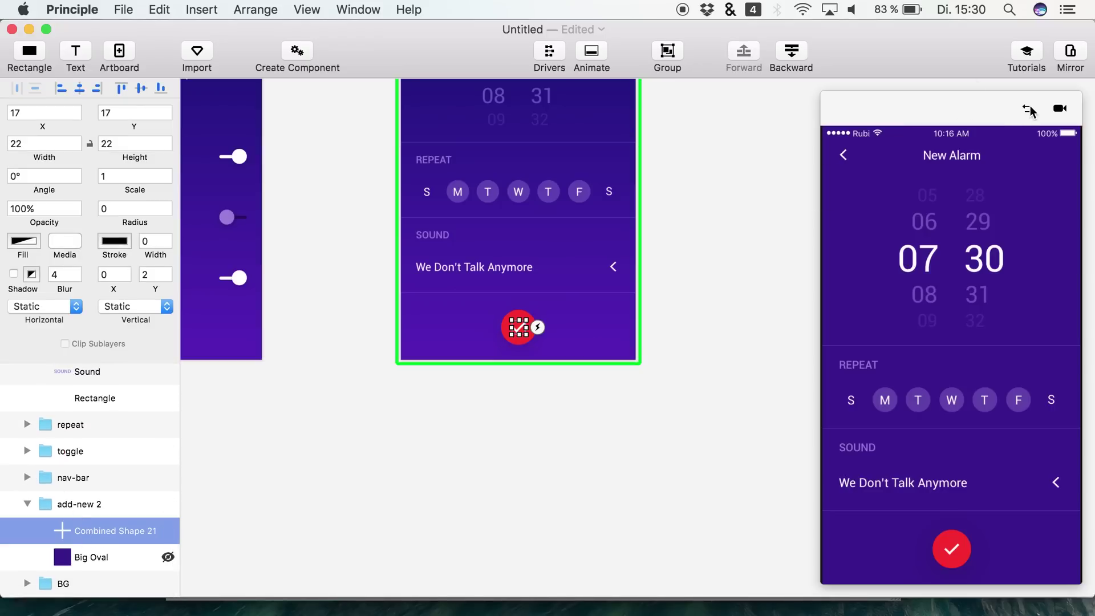
scroll(54, 426, "up", 10)
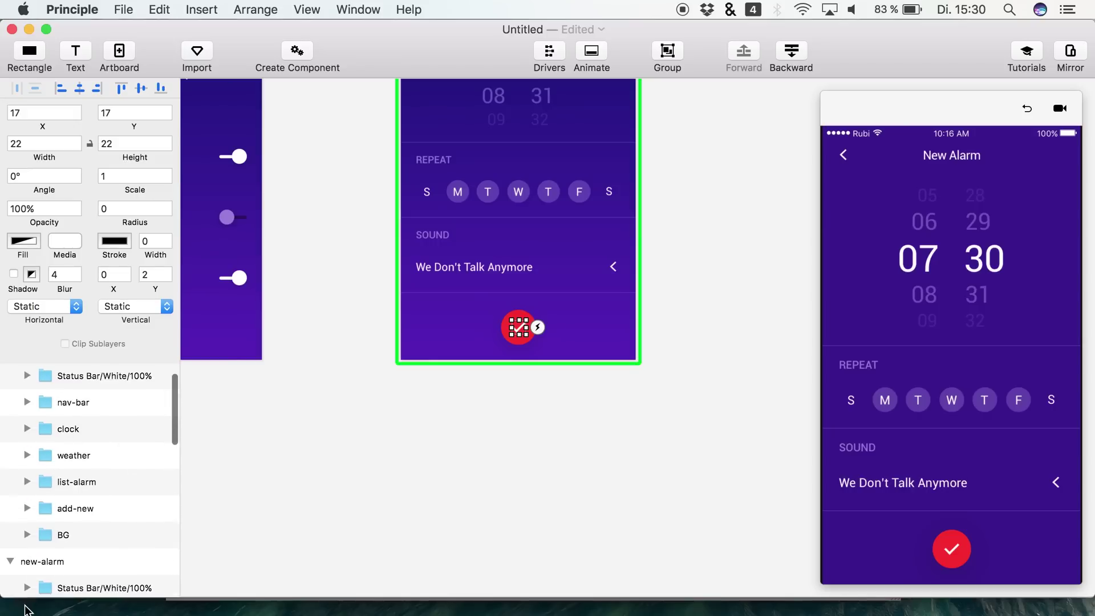
scroll(29, 559, "down", 5)
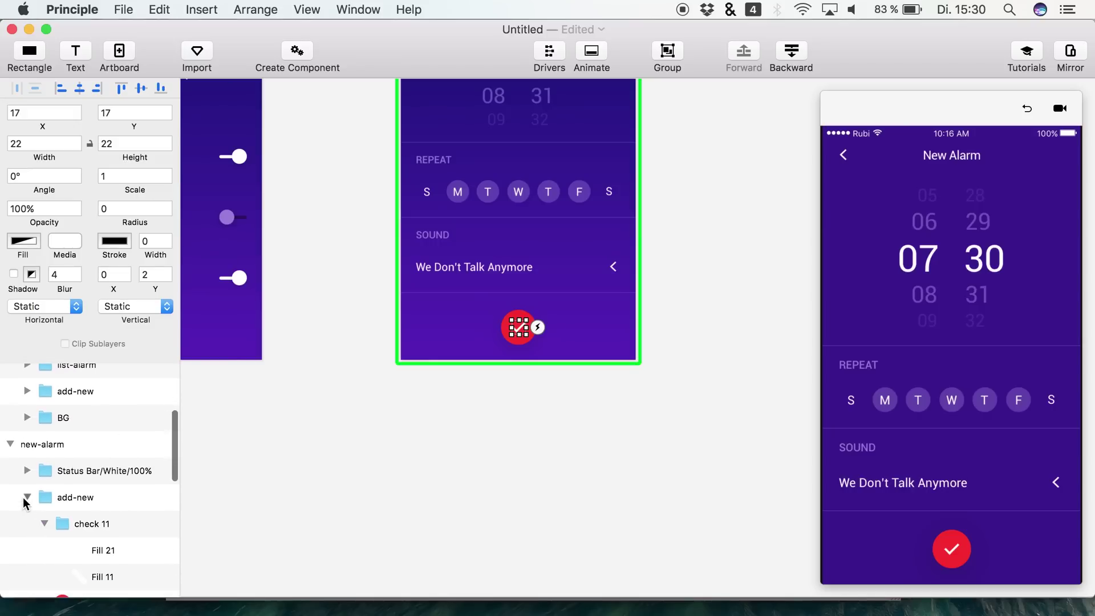
left_click(166, 497)
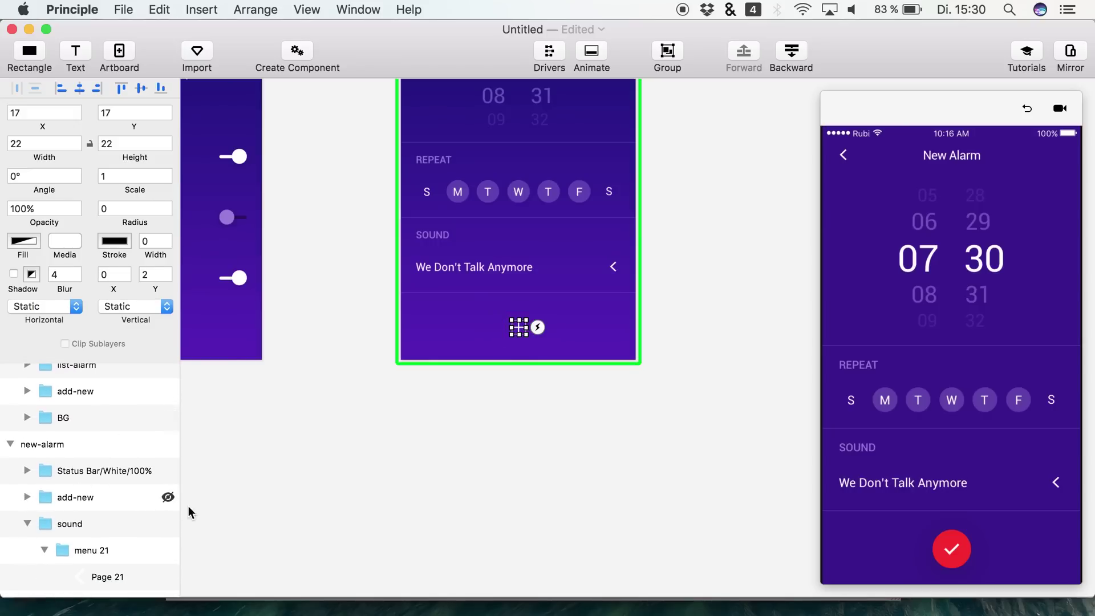
left_click(249, 470)
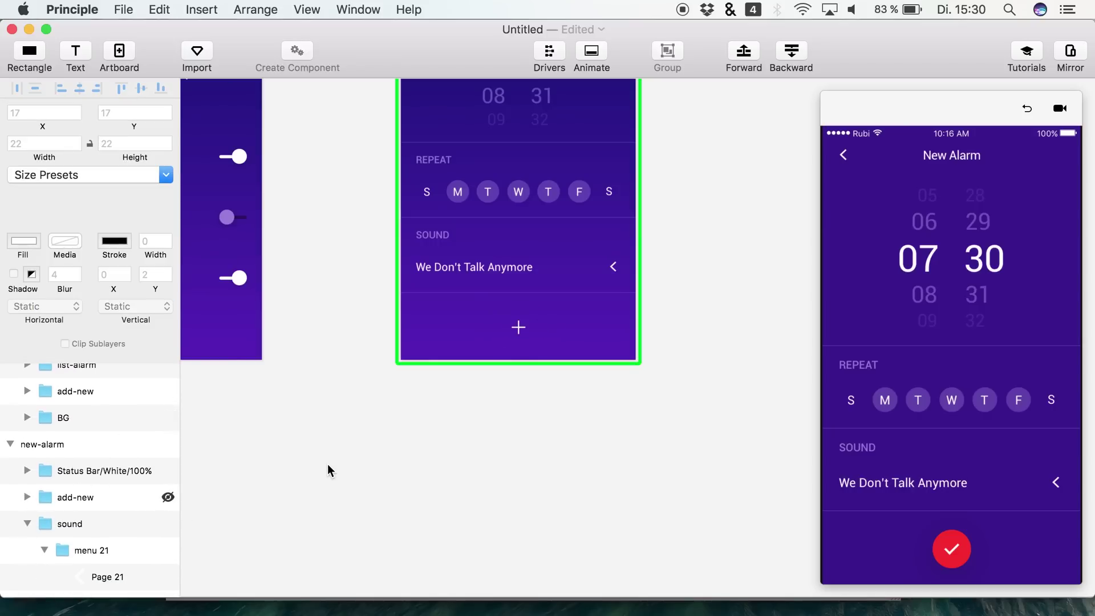
Make the Big Oval layer visible and replay the transition
left_click(519, 327)
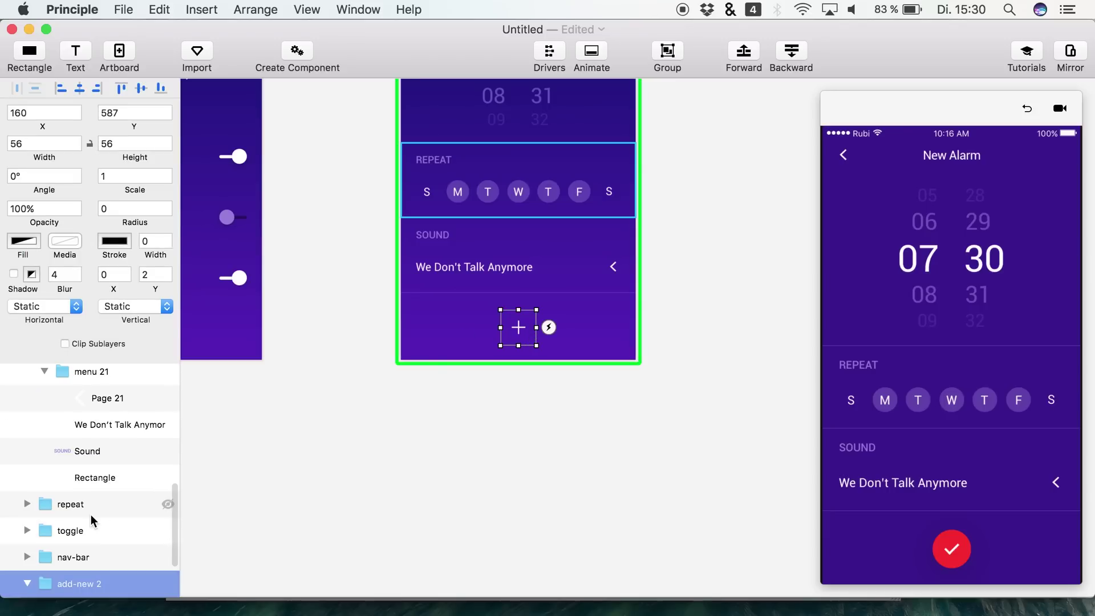
scroll(91, 514, "down", 3)
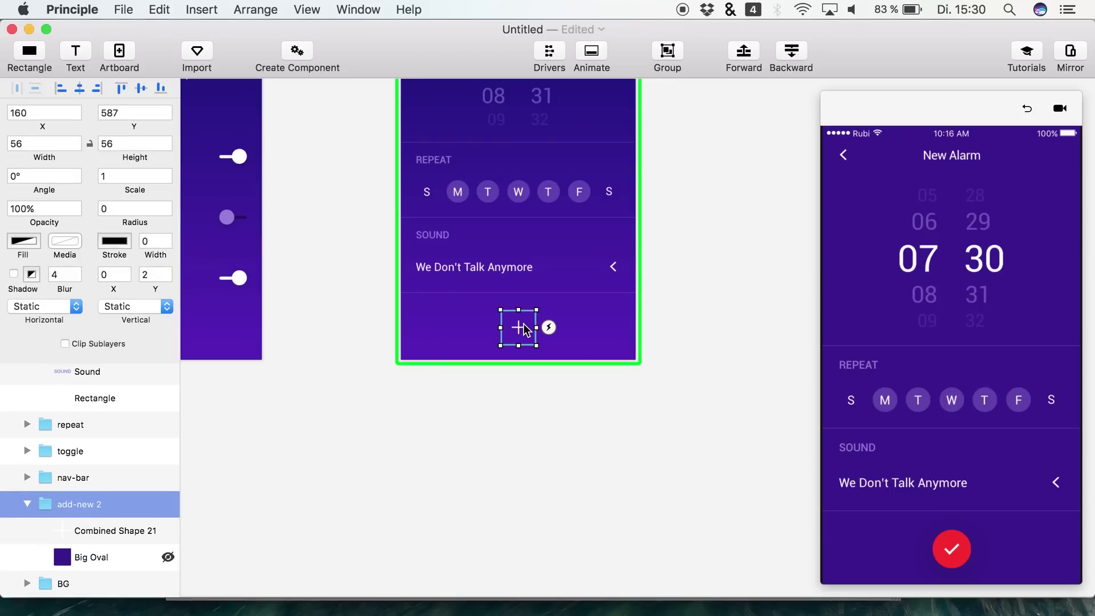
left_click(168, 557)
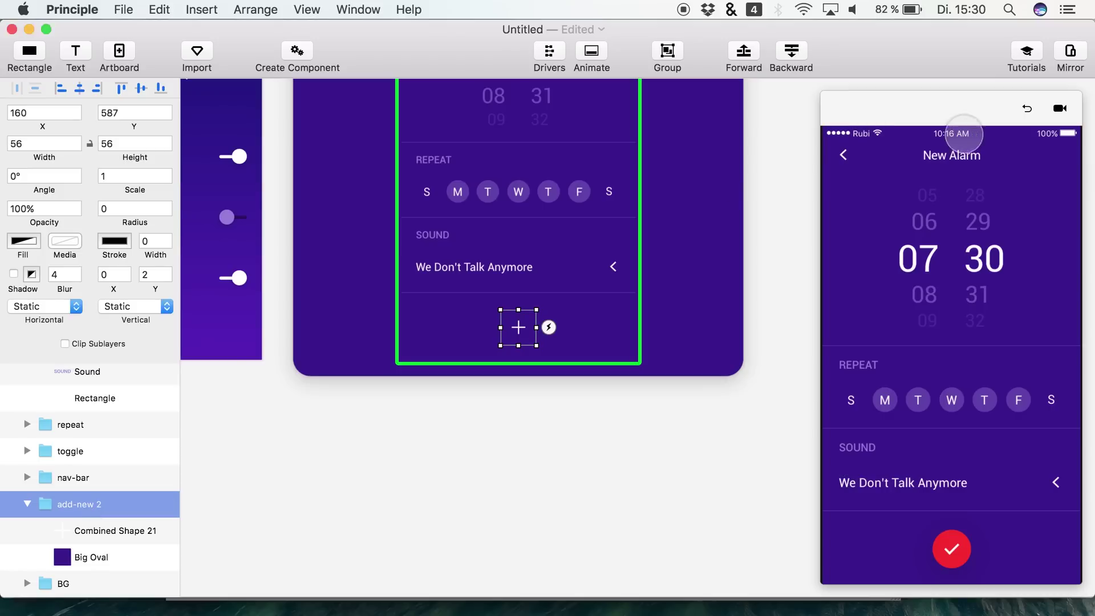
left_click(1027, 109)
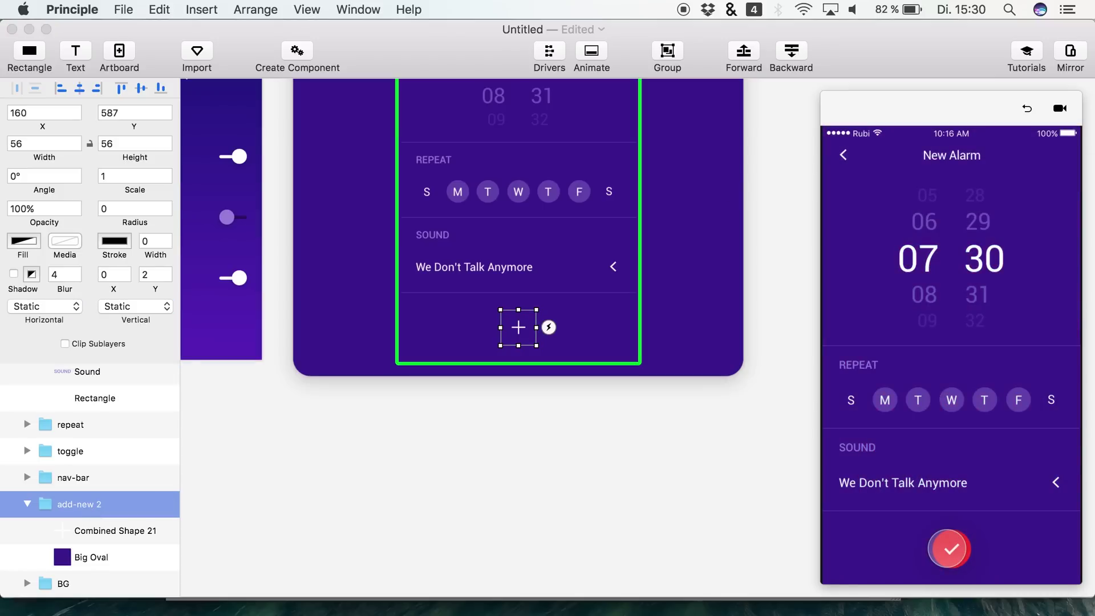
left_click(327, 494)
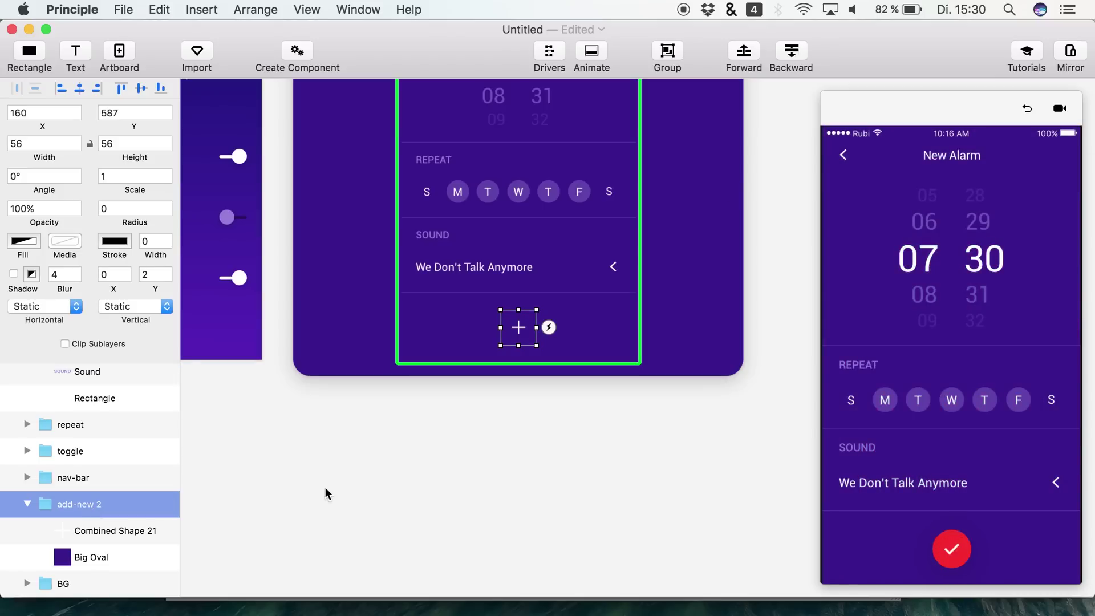
scroll(26, 494, "down", 15)
Select the check 11 group and its Fill 21 and Fill 11 check-mark layers
left_click(27, 486)
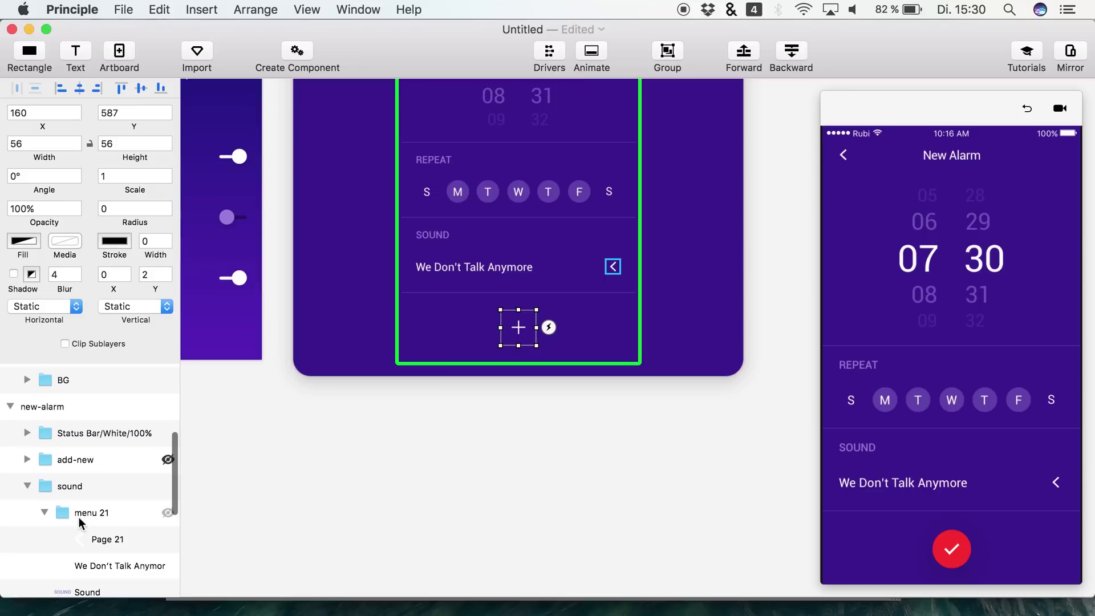
left_click(27, 486)
left_click(26, 460)
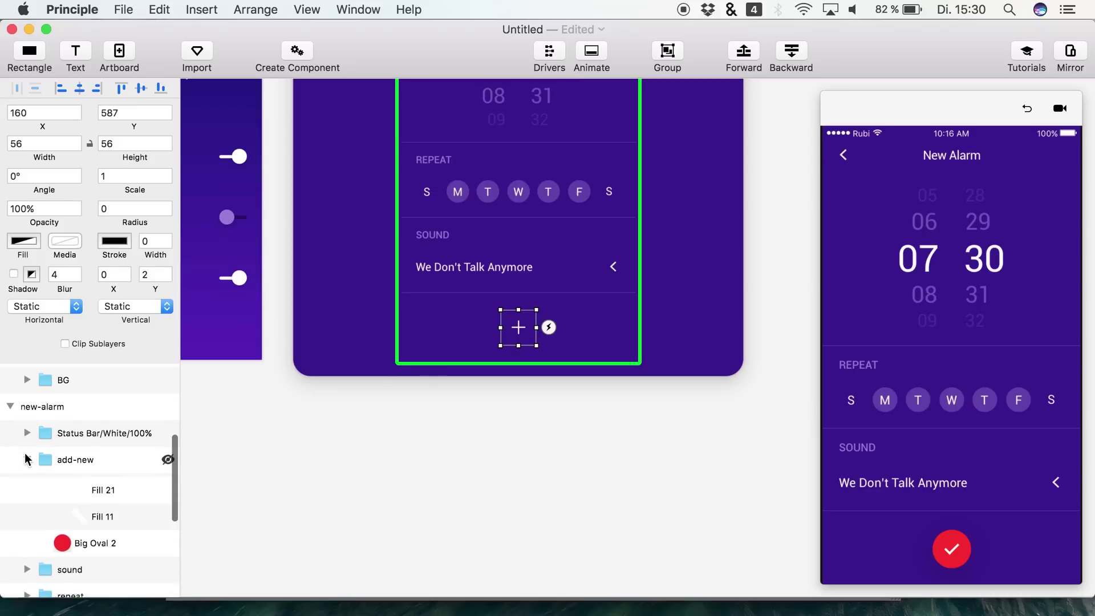
left_click(74, 483)
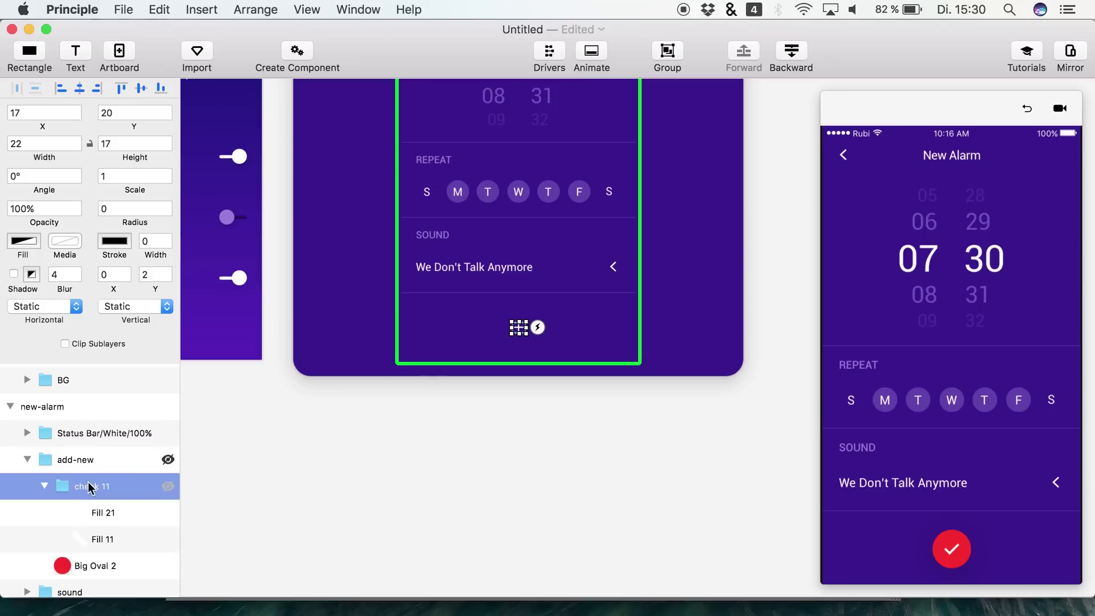
left_click(117, 521)
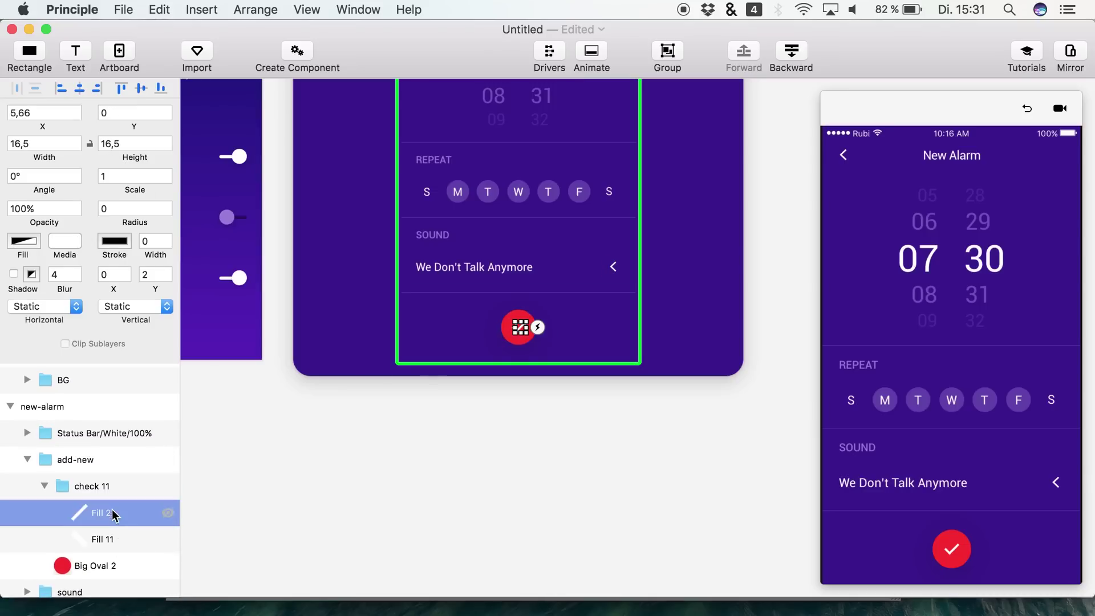
left_click(109, 532)
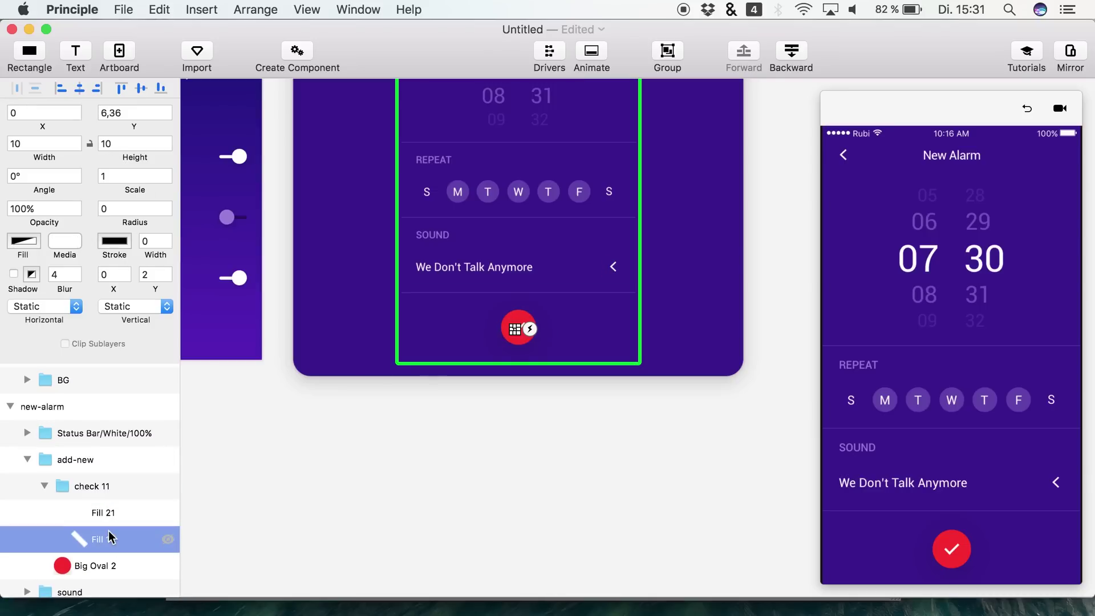
Confirm the add-new group name add-new1 and replay the transition
double_click(77, 459)
key("Return")
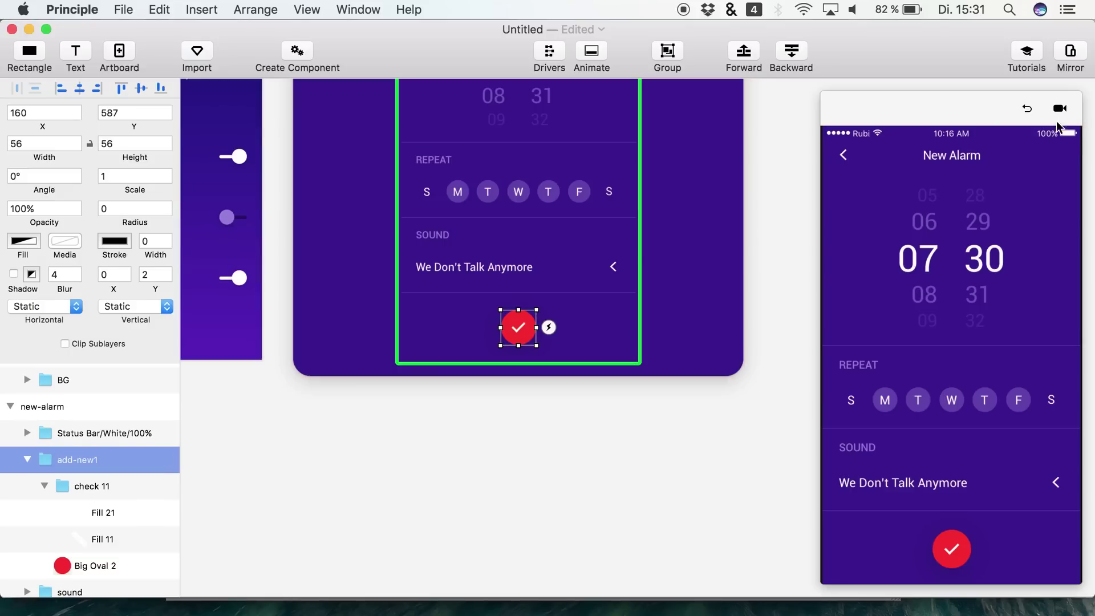
left_click(1022, 111)
left_click(950, 549)
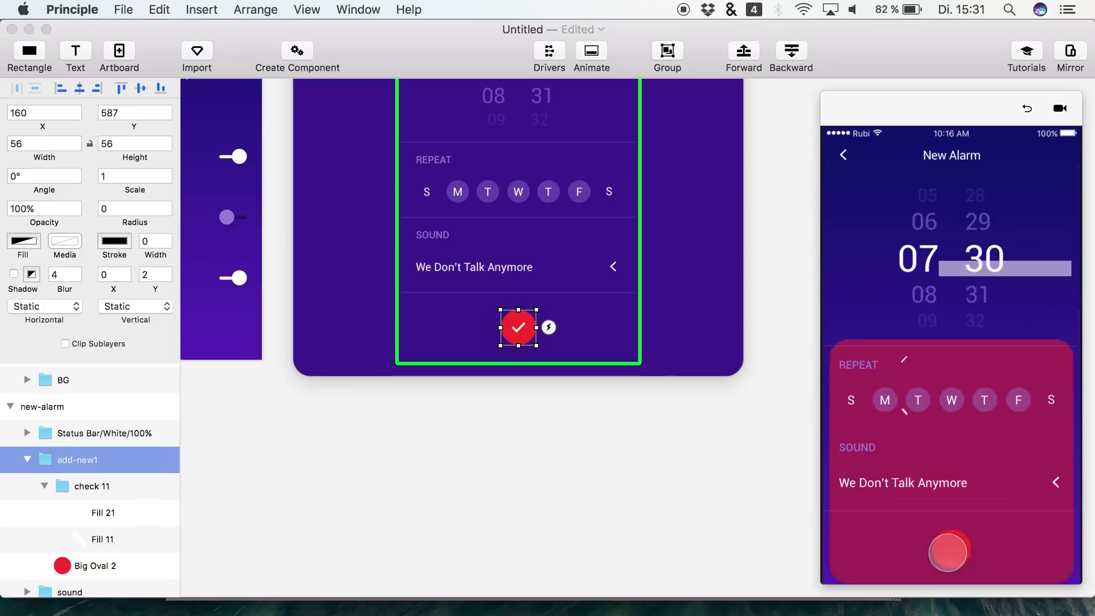
Rename the Fill 21 layer to Fill 21123
scroll(60, 491, "down", 3)
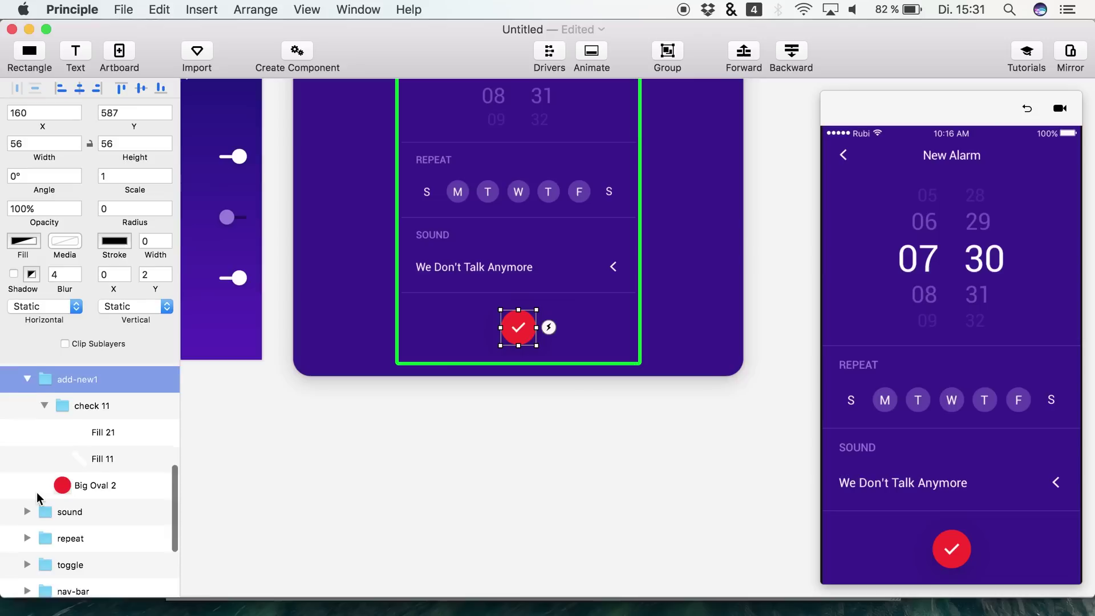
double_click(114, 445)
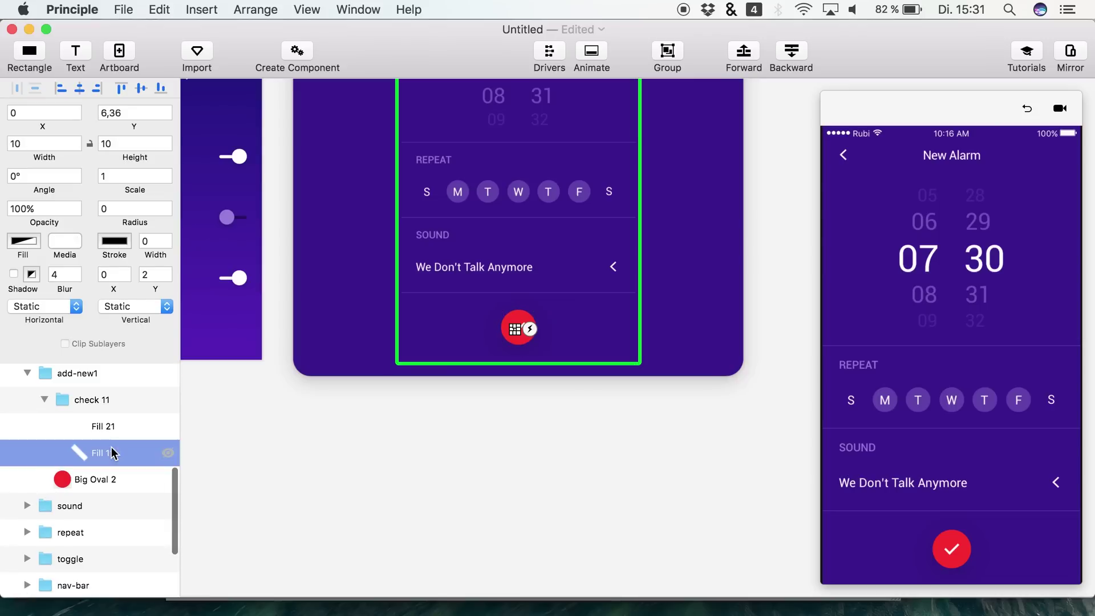
double_click(109, 425)
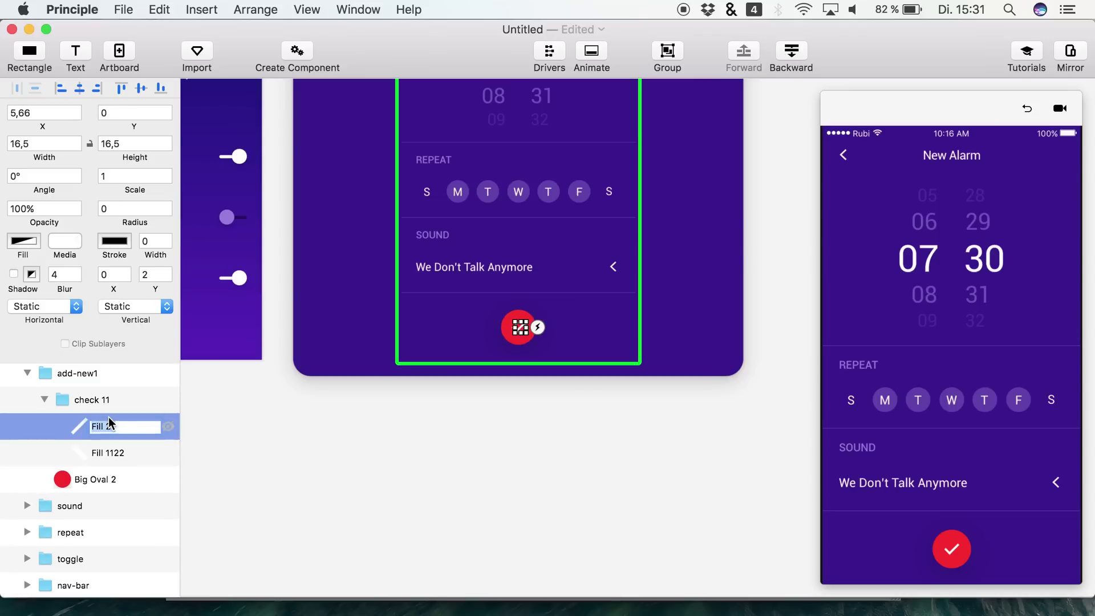
type("123")
key("Return")
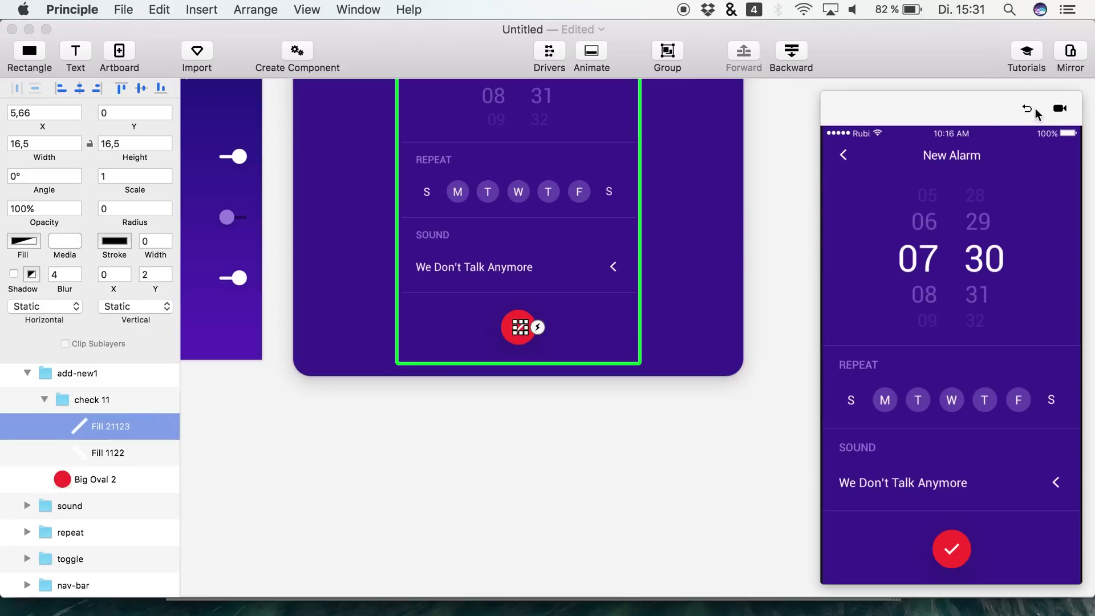
Replay the New Alarm expansion three times in the preview
left_click(1030, 108)
left_click(950, 548)
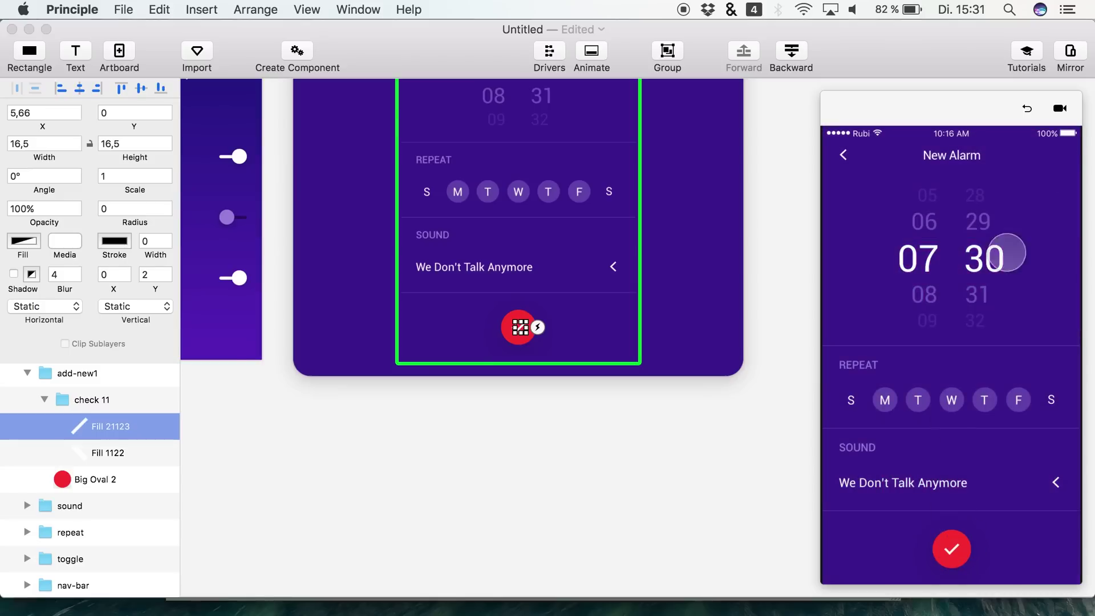
left_click(415, 356)
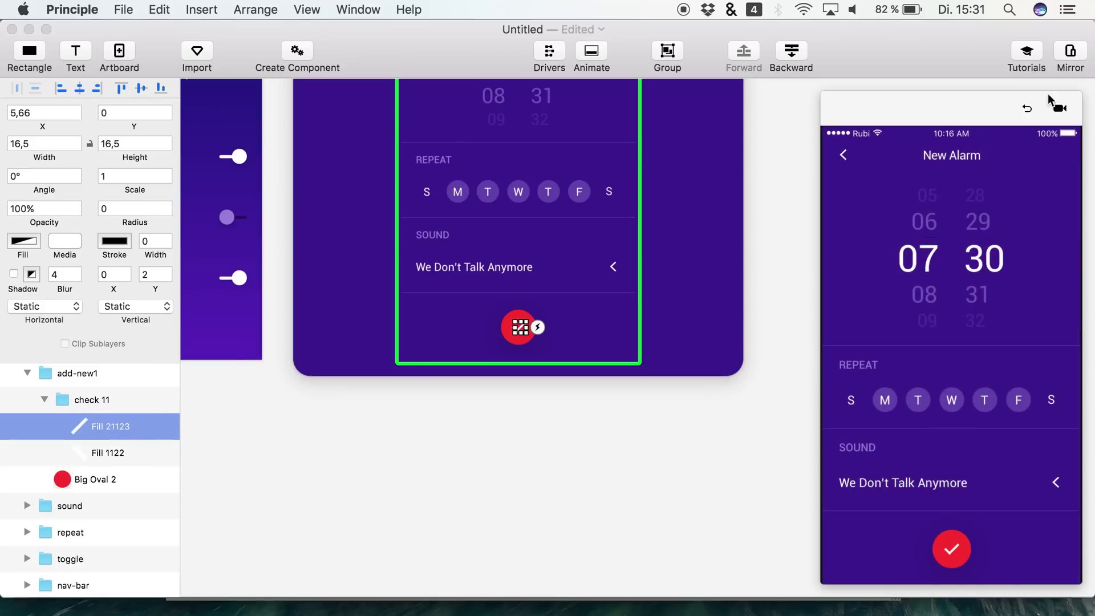
left_click(1027, 108)
left_click(949, 548)
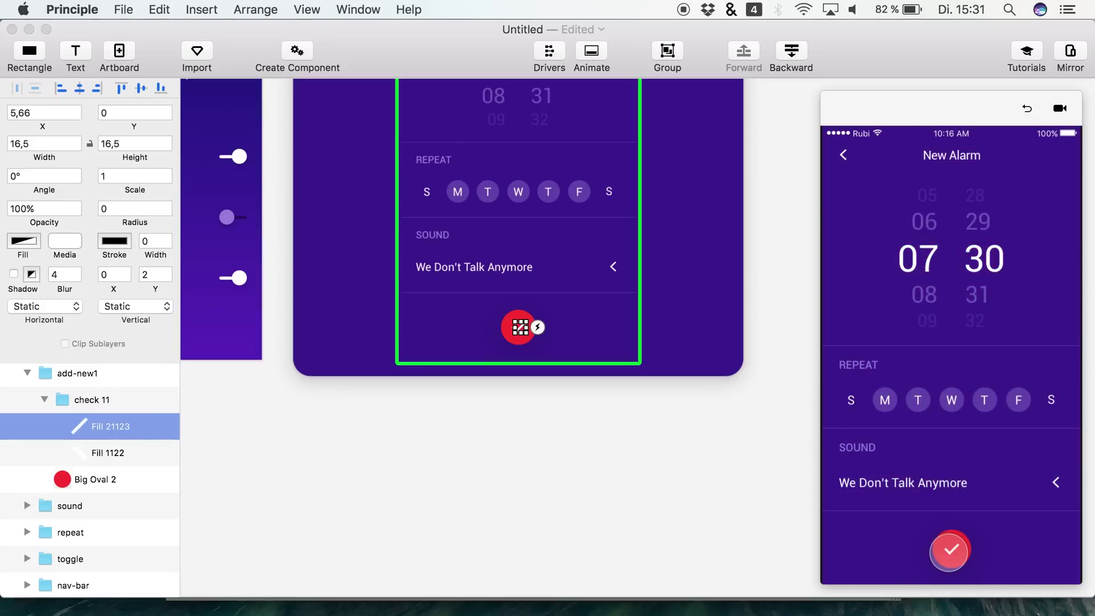
left_click(1027, 108)
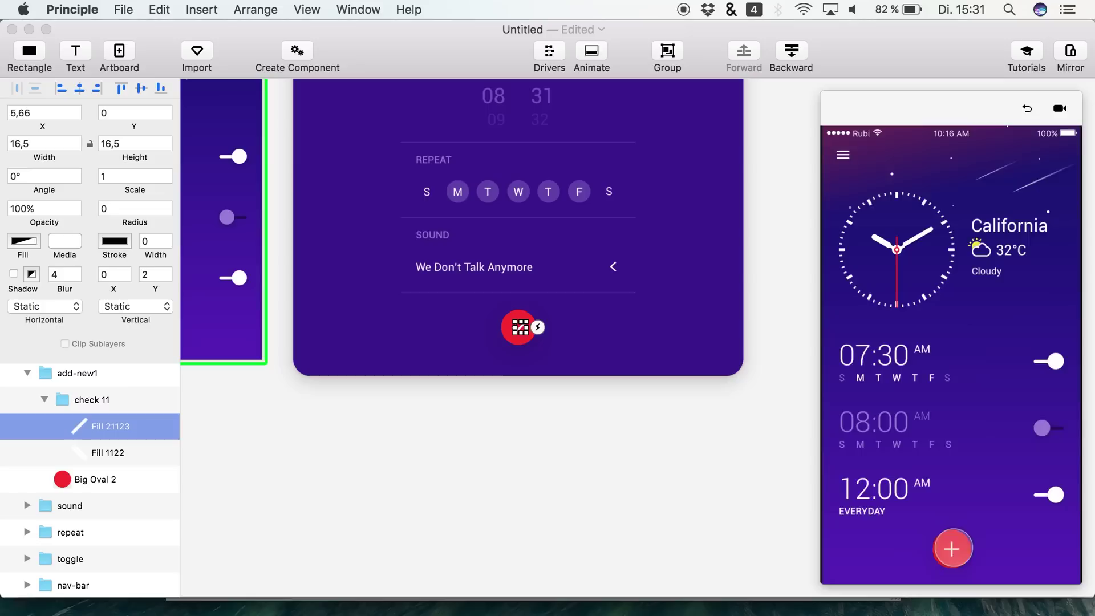
left_click(951, 547)
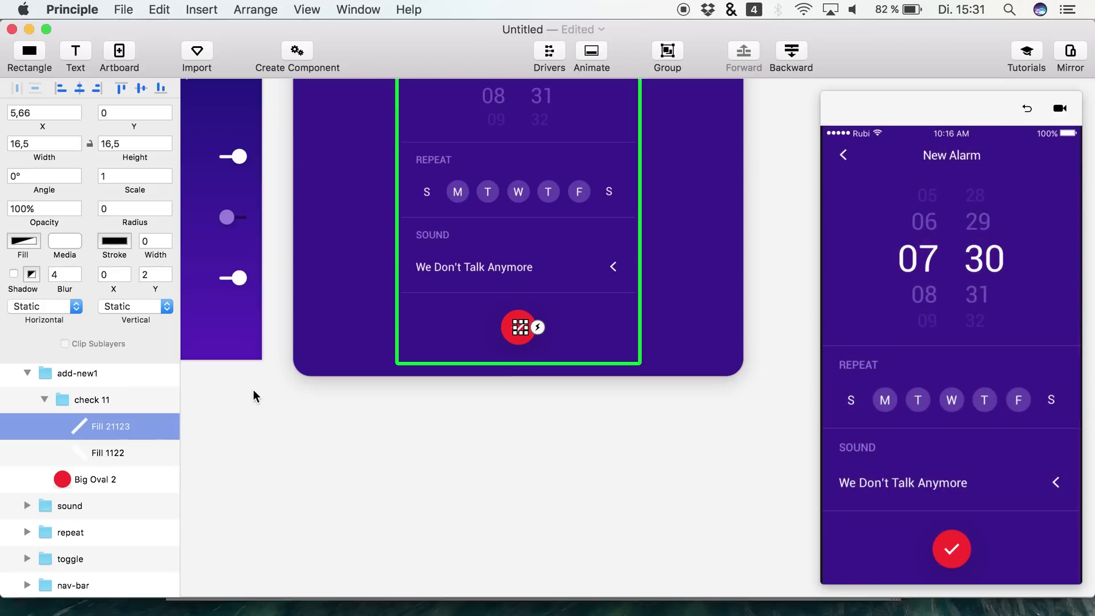
scroll(115, 502, "down", 5)
Hide the purple Big Oval card and replay the New Alarm transition
left_click(166, 557)
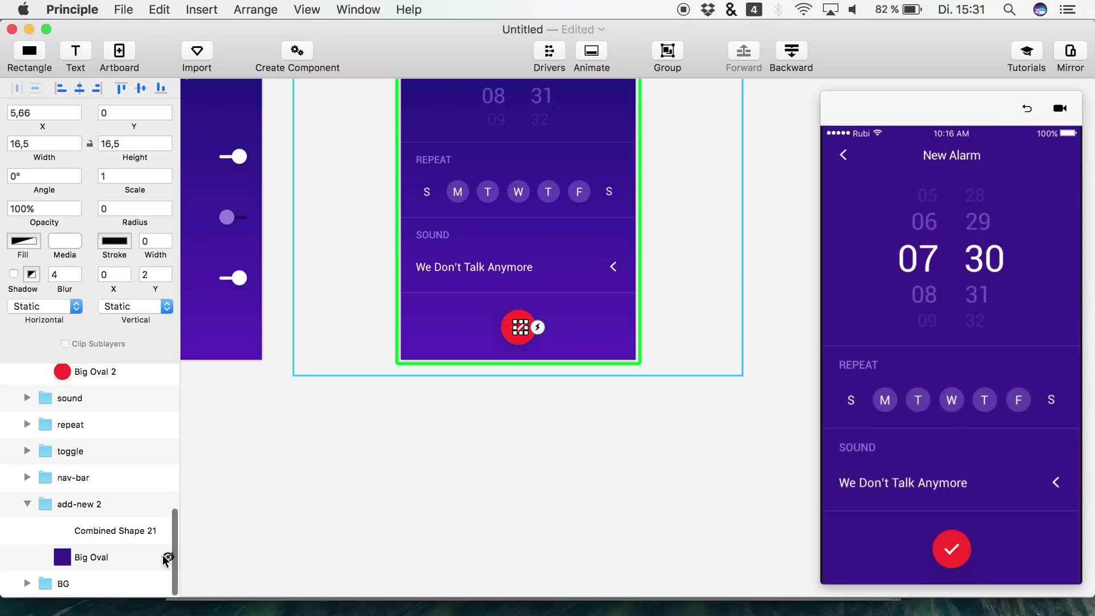
left_click(943, 541)
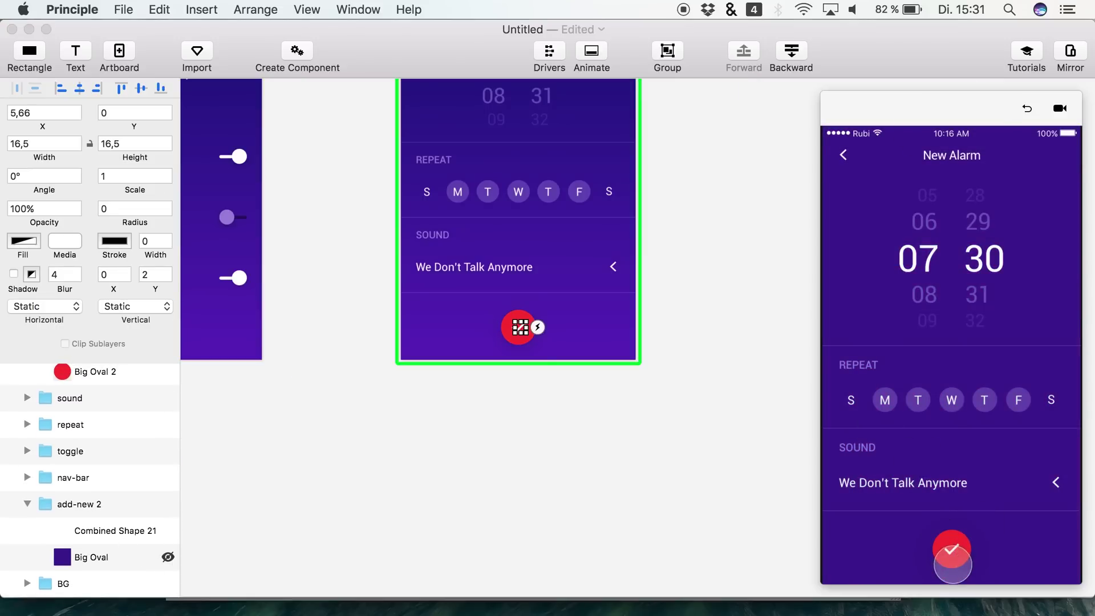
left_click(1035, 110)
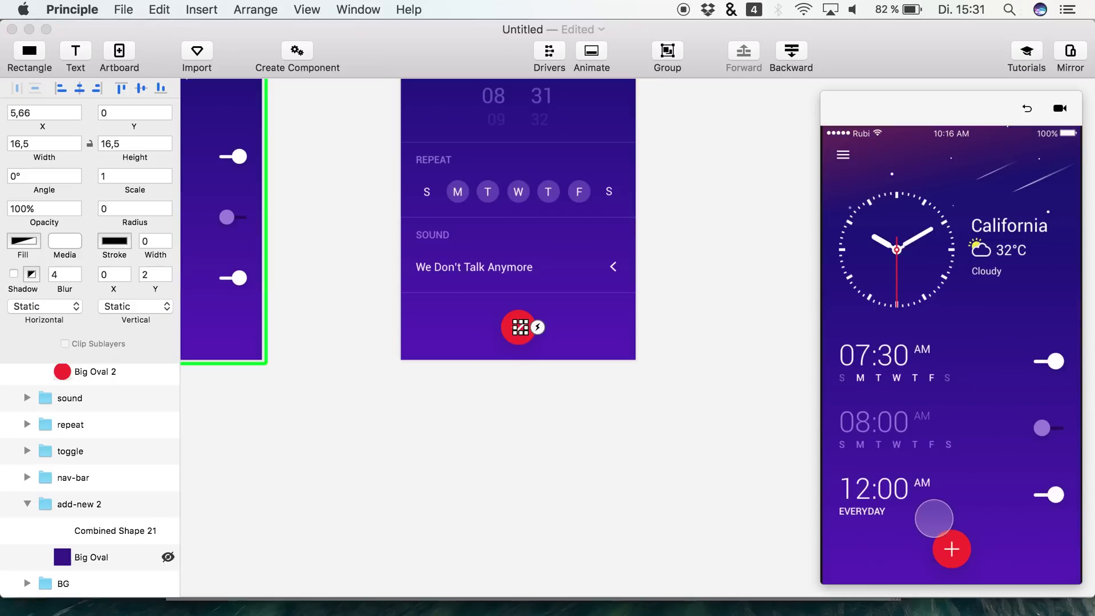
left_click(951, 547)
left_click(951, 547)
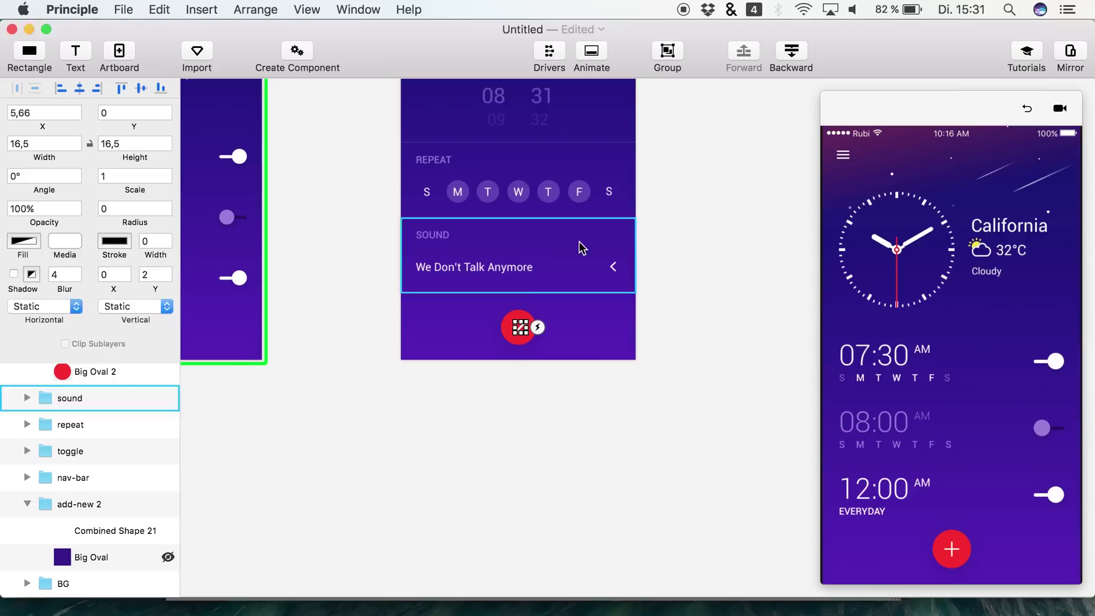
left_click(951, 547)
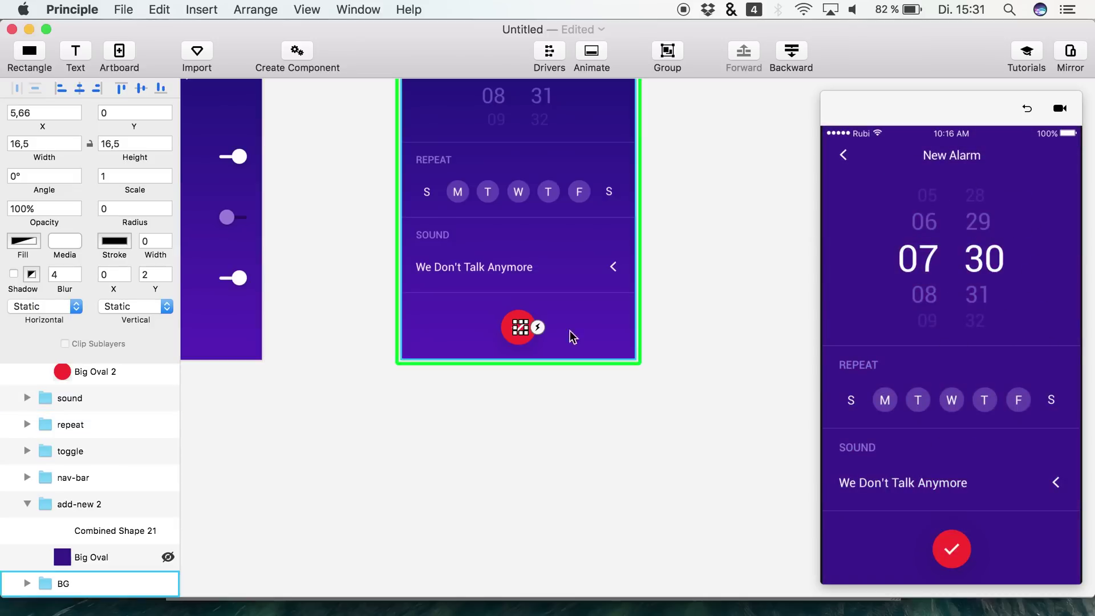
Collapse add-new 2, select the BG layer, and inspect the BG group's contents
scroll(154, 396, "up", 2)
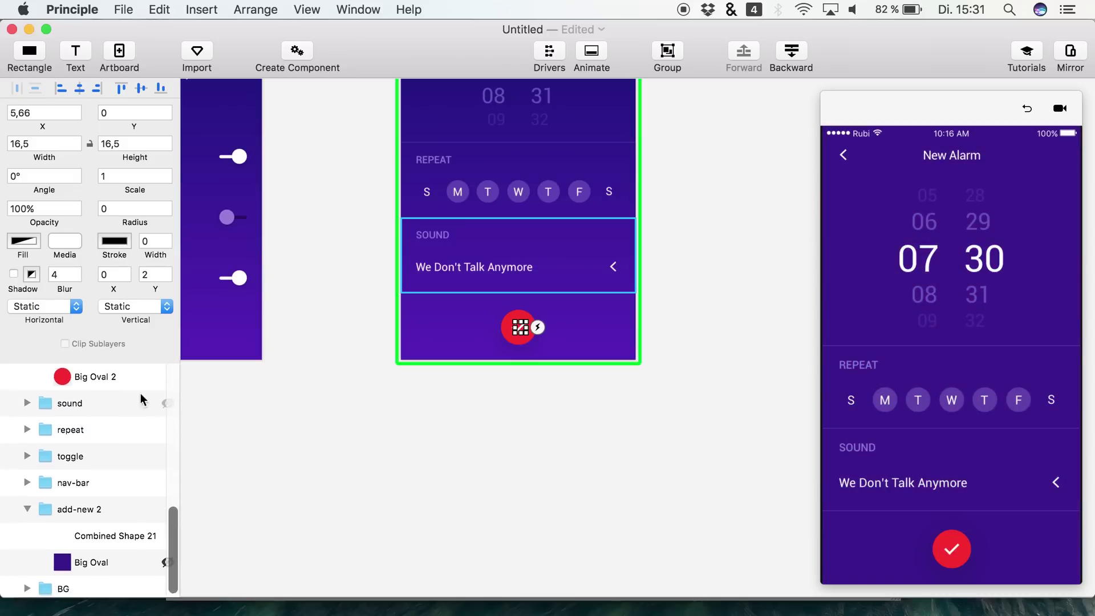
left_click(27, 509)
left_click(58, 586)
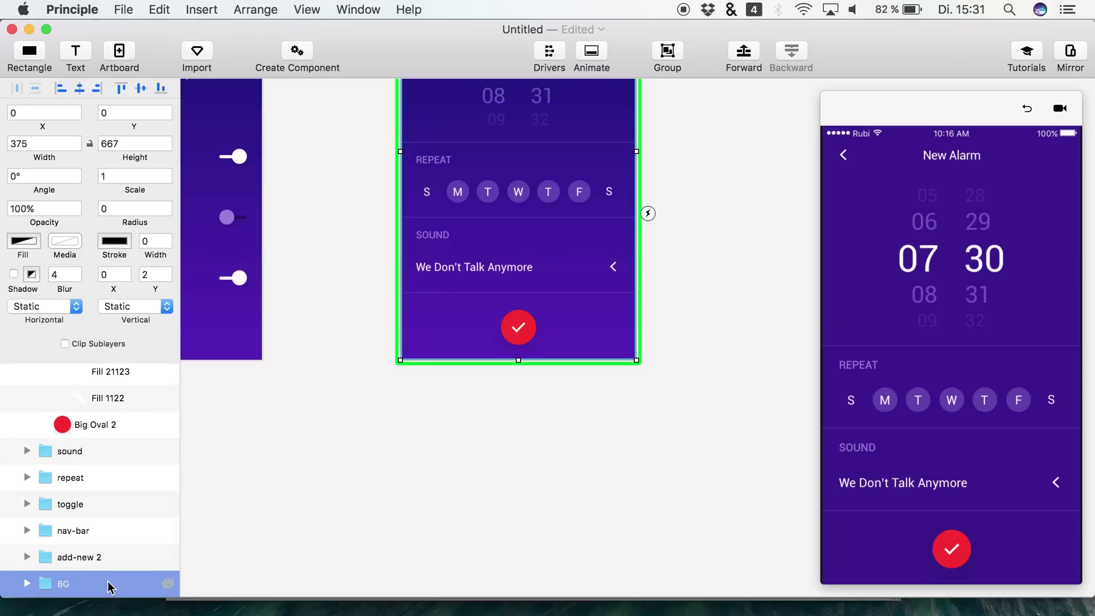
left_click(27, 583)
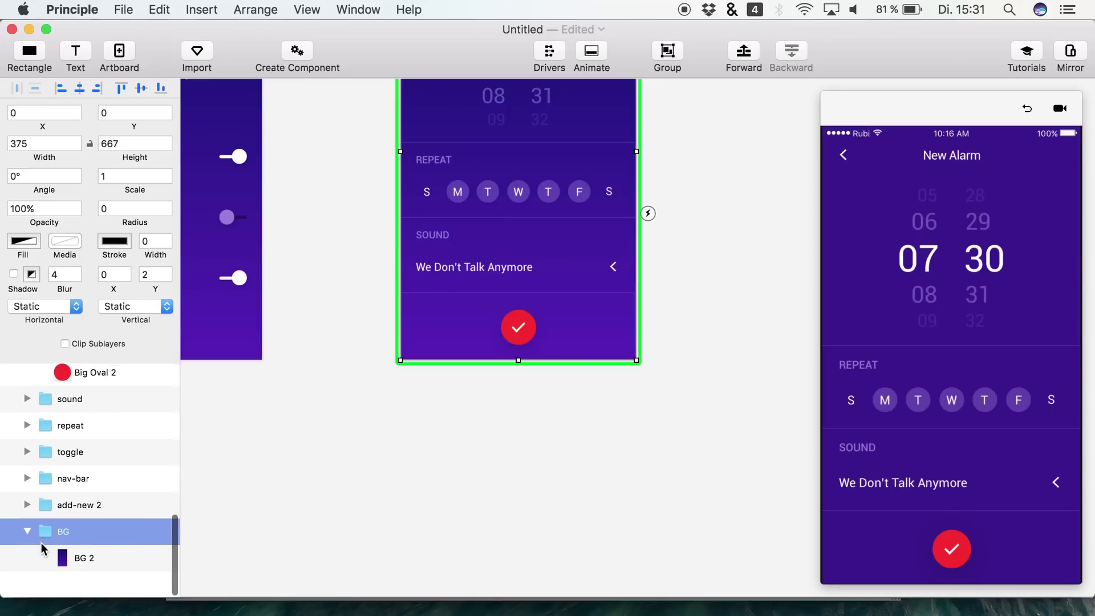
left_click(23, 559)
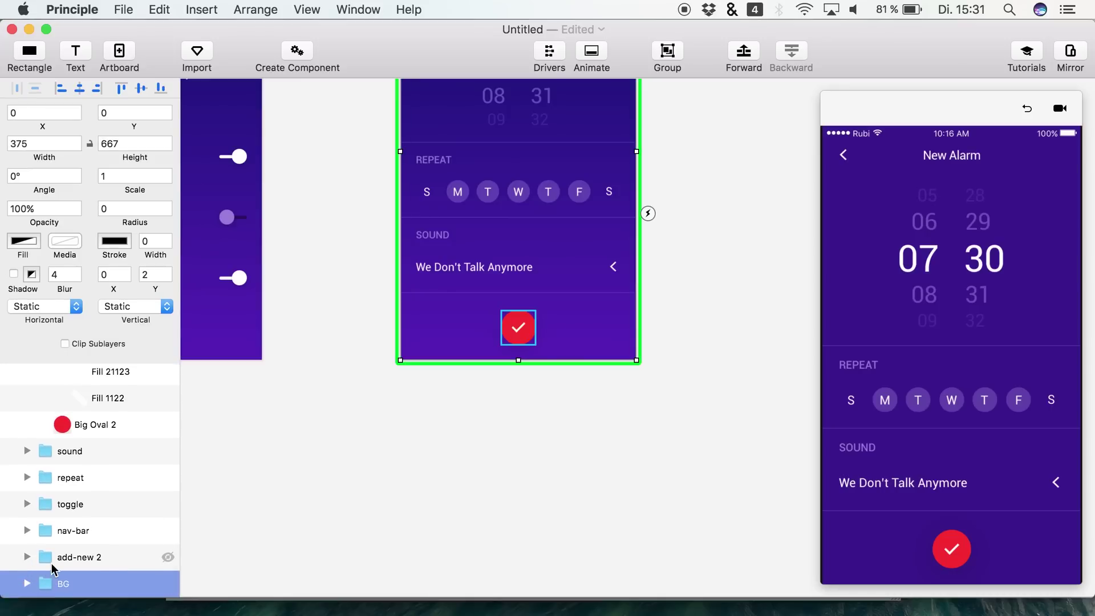
scroll(456, 320, "up", 5)
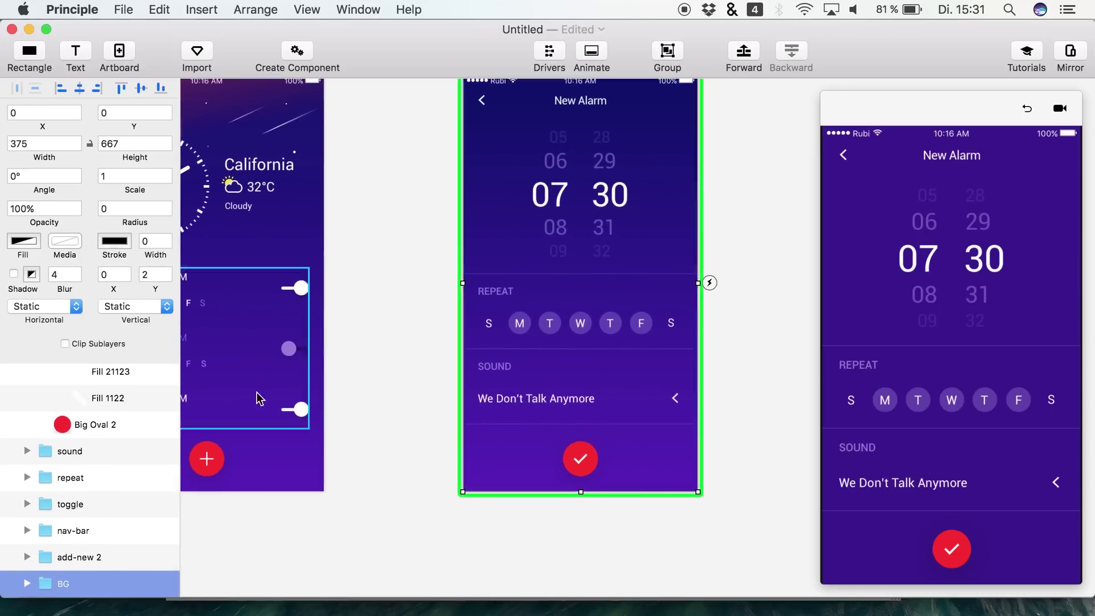
Rename the layers to nav-bar1, toggle1, repeat1 and sound1
double_click(80, 529)
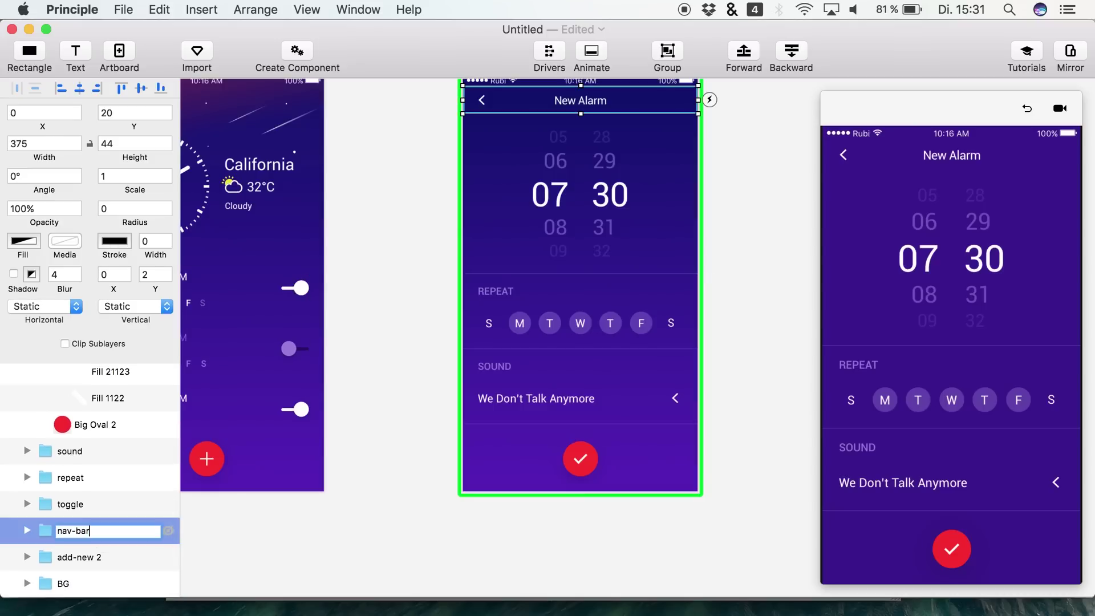
type("1")
key("Return")
double_click(69, 504)
type("1")
key("Return")
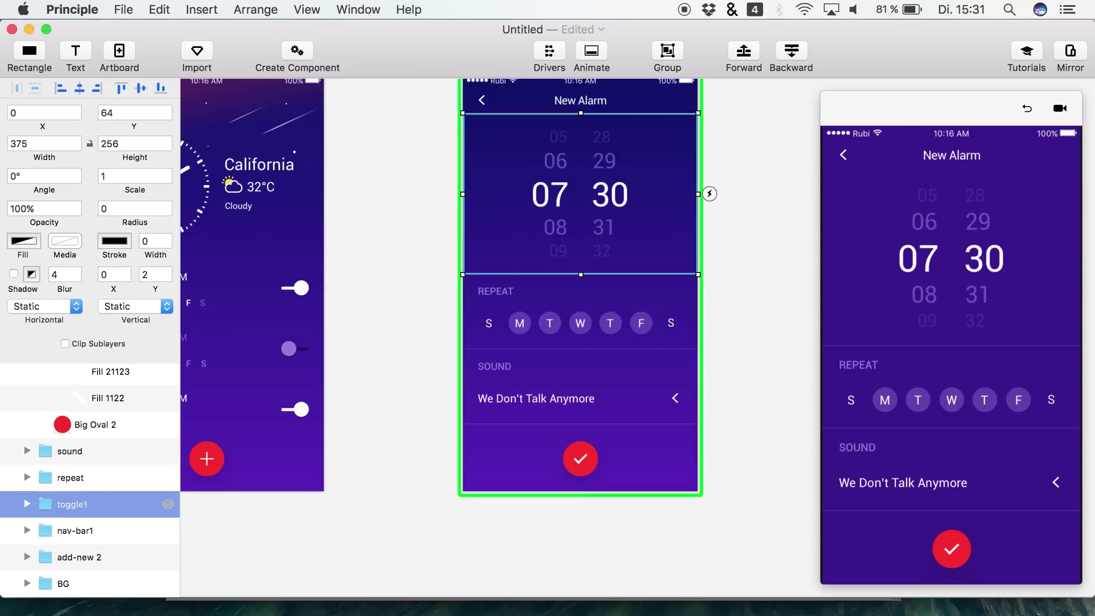
double_click(70, 477)
type("1")
key("Return")
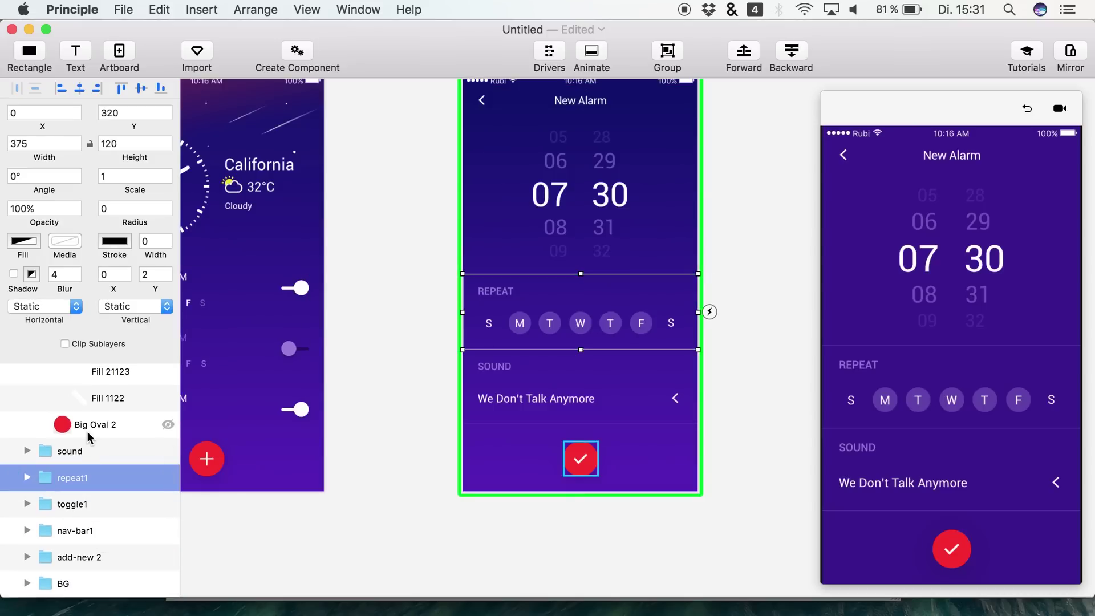
double_click(88, 449)
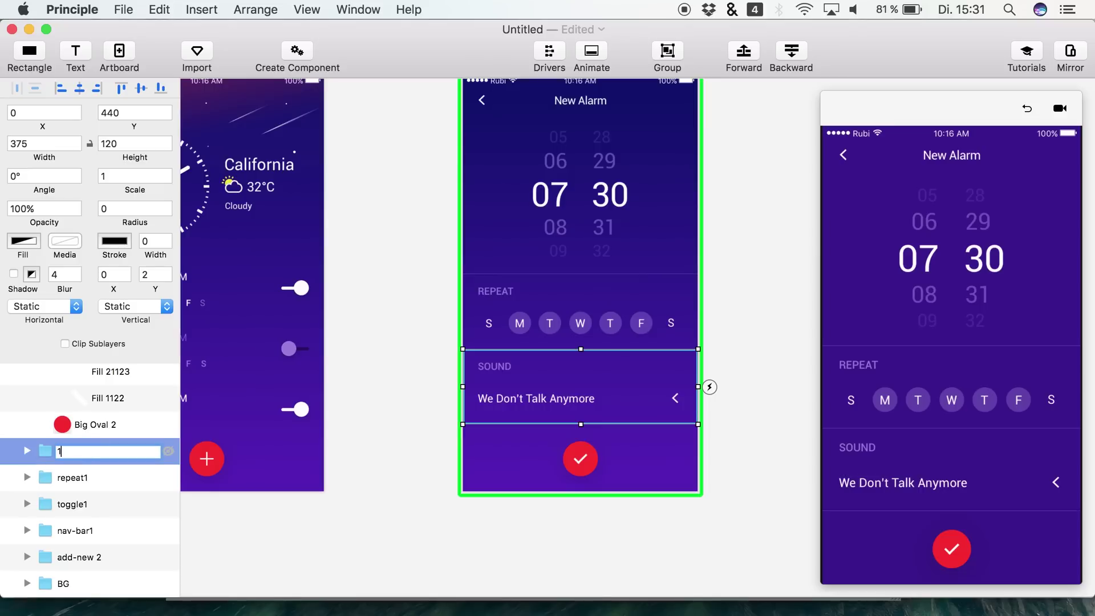
type("1")
key("Return")
Collapse add-new1 and append 1 to the status bar layer's name
scroll(85, 484, "up", 3)
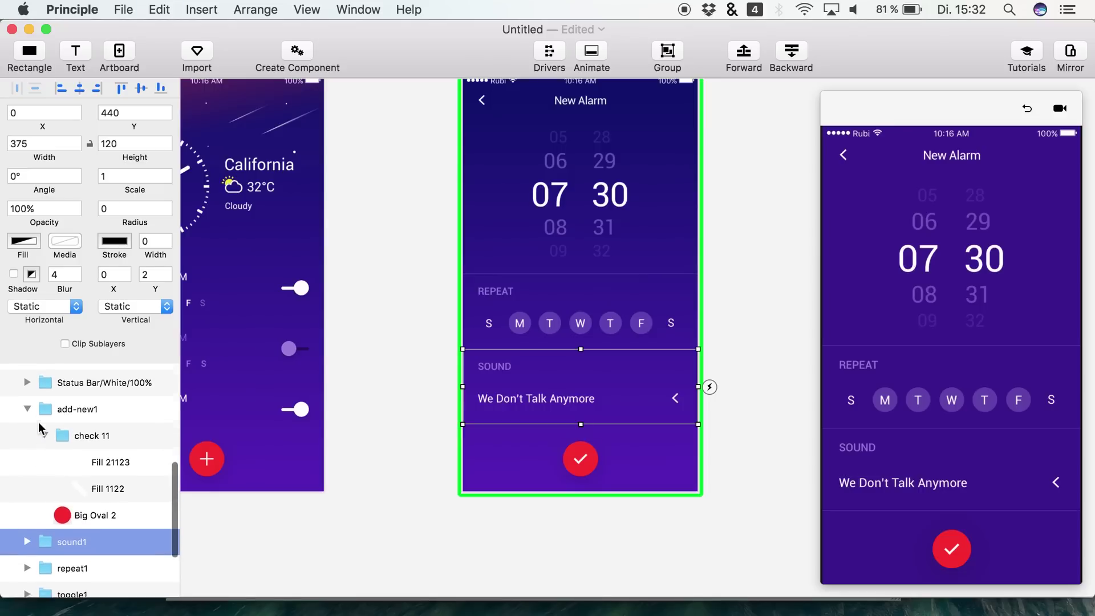
left_click(26, 425)
double_click(108, 399)
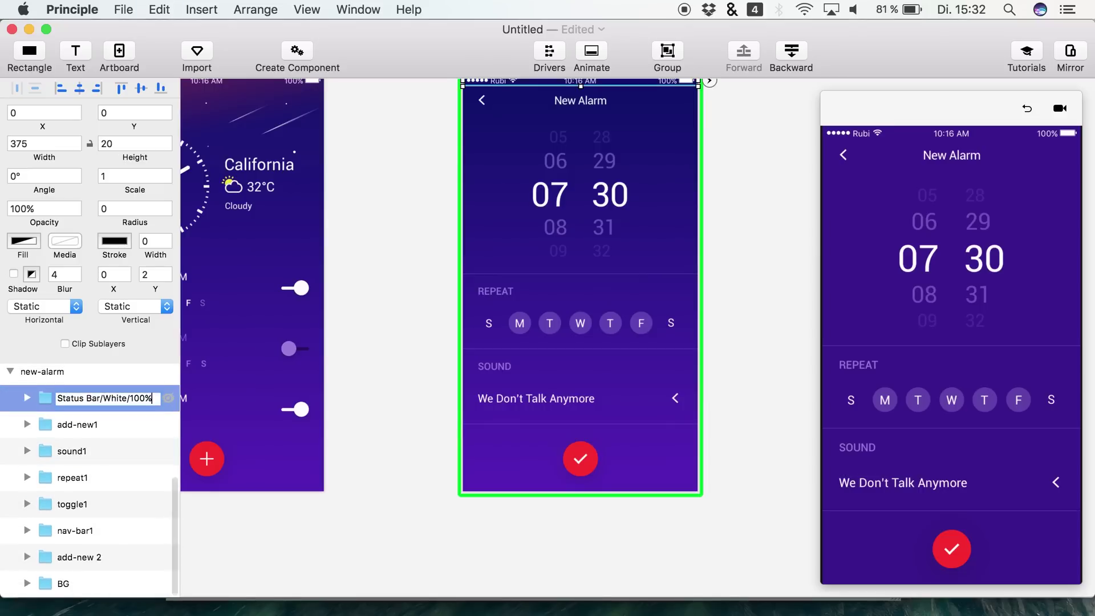
type("1")
key("Return")
Replay the New Alarm transition twice, selecting the BG1 background layer in between
left_click(1028, 109)
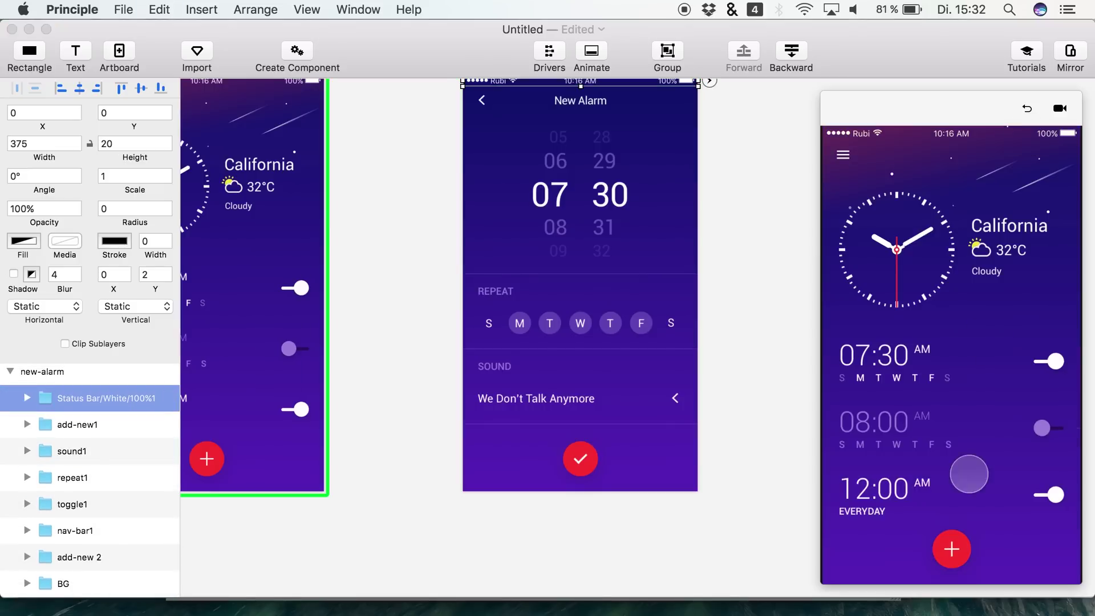
left_click(952, 551)
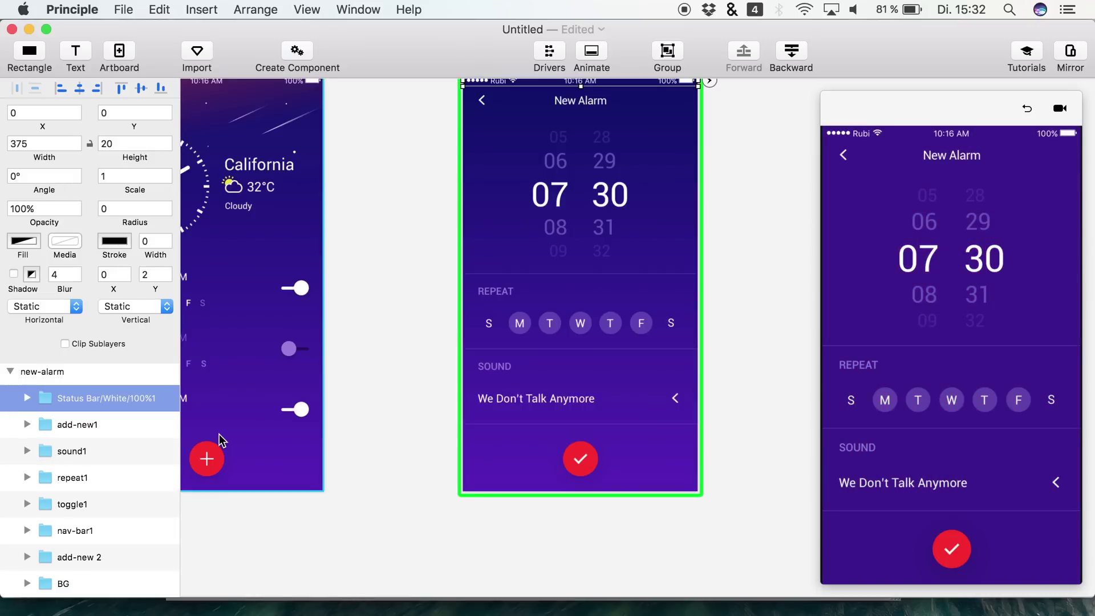
scroll(219, 433, "left", 5)
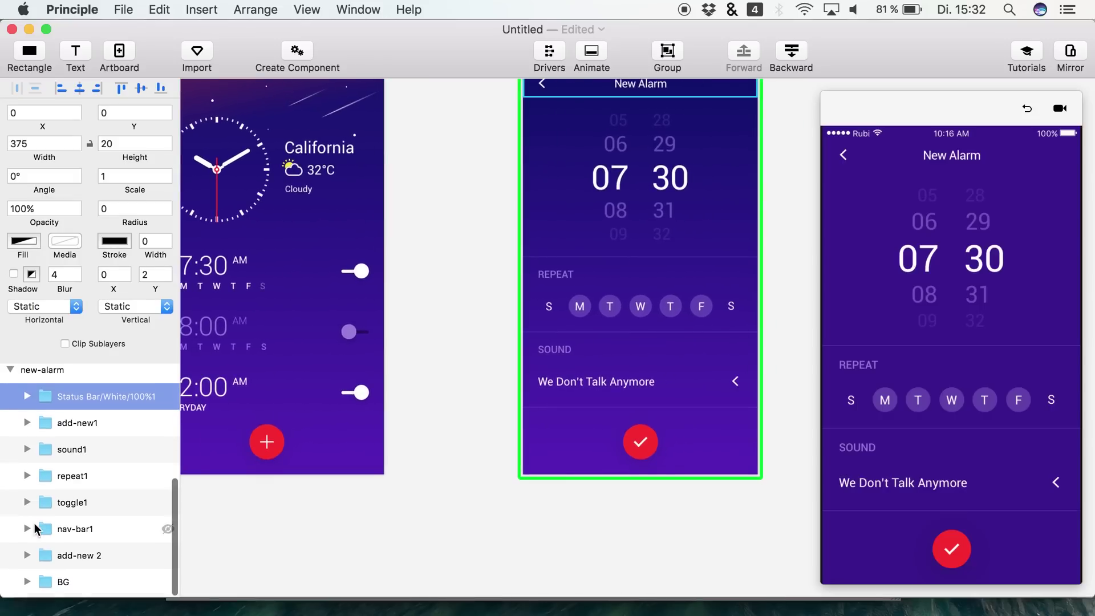
left_click(53, 580)
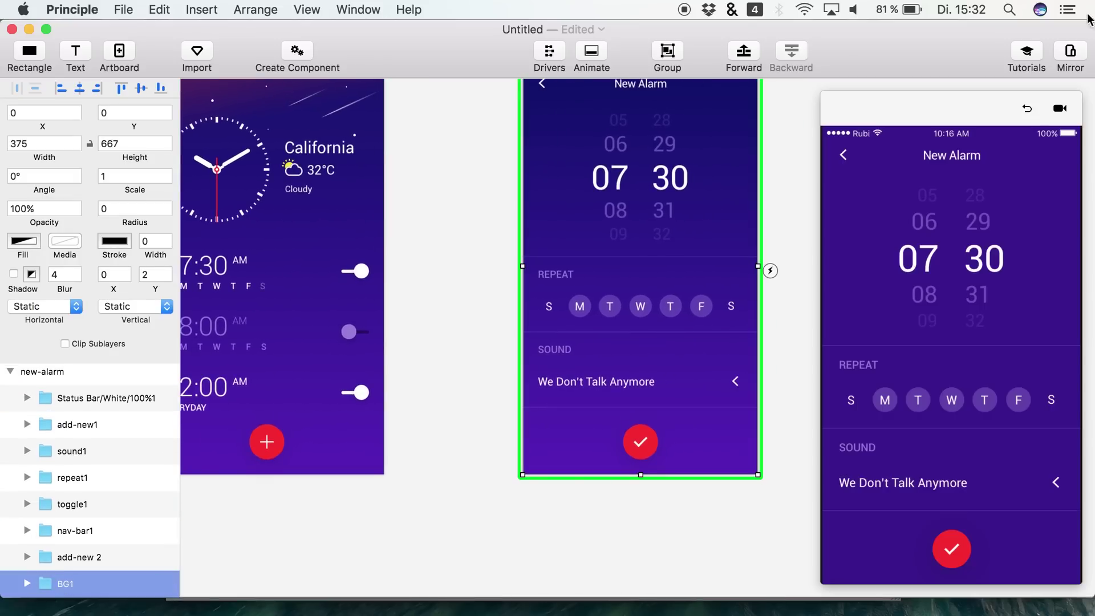
left_click(1027, 108)
left_click(950, 550)
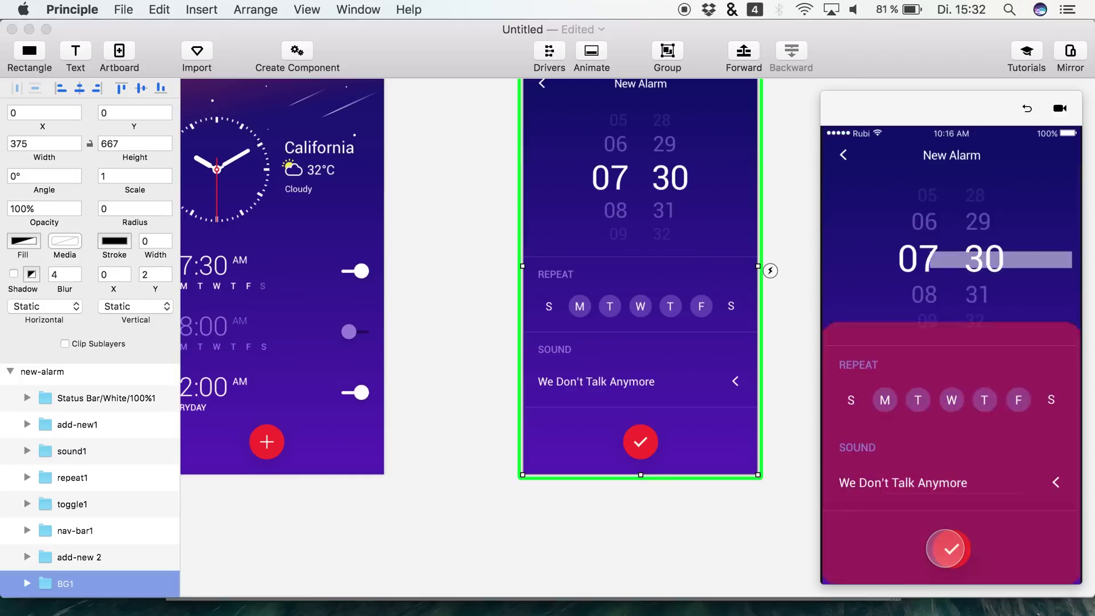
Expand the BG1 group to view its contents, then collapse it
left_click(27, 582)
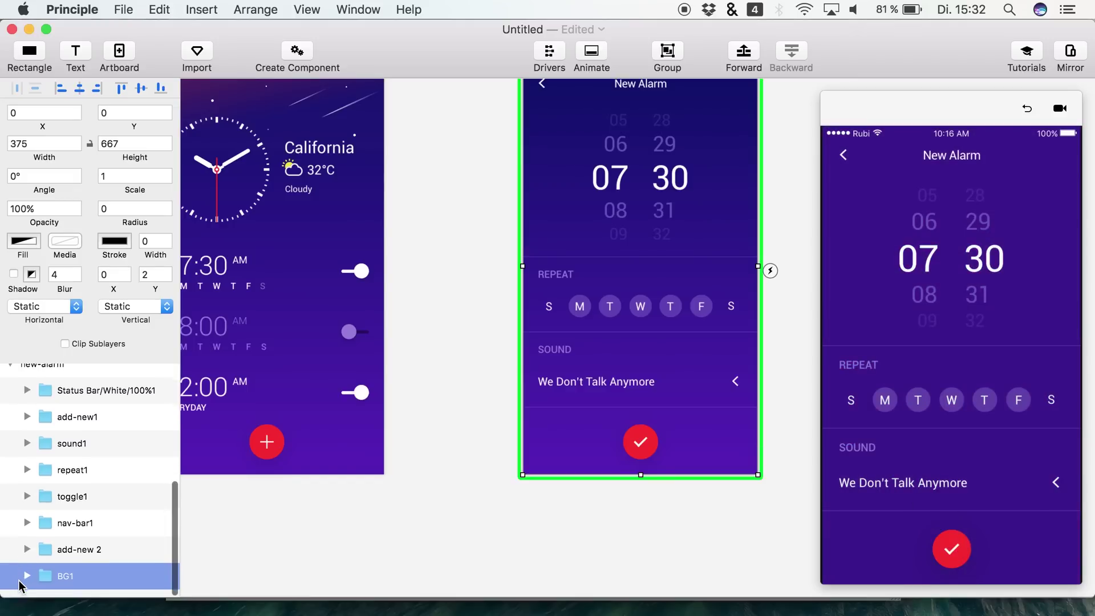
scroll(121, 457, "down", 3)
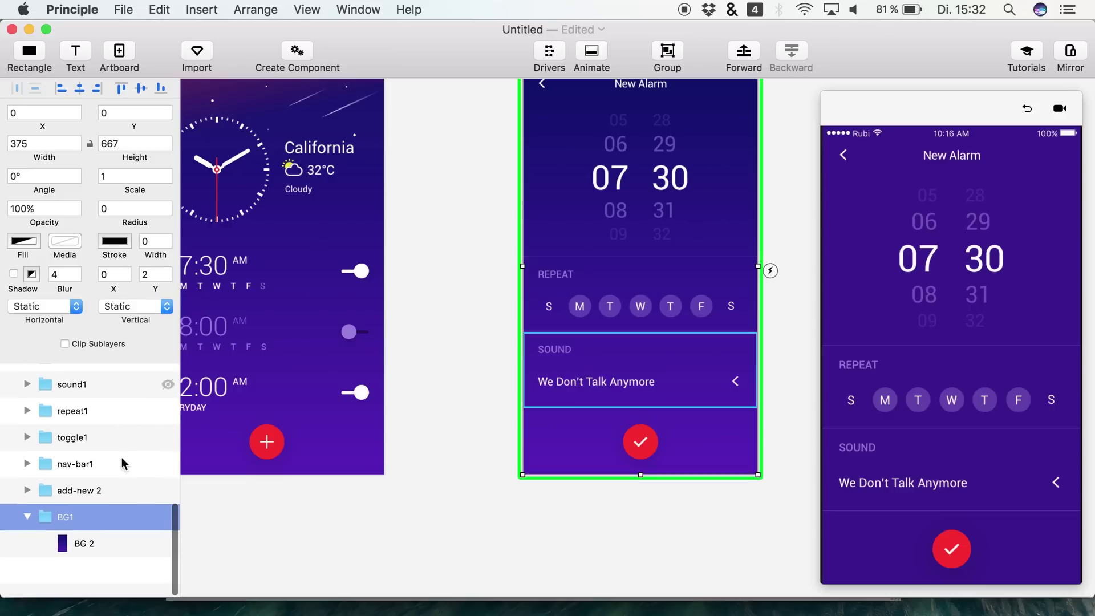
left_click(27, 557)
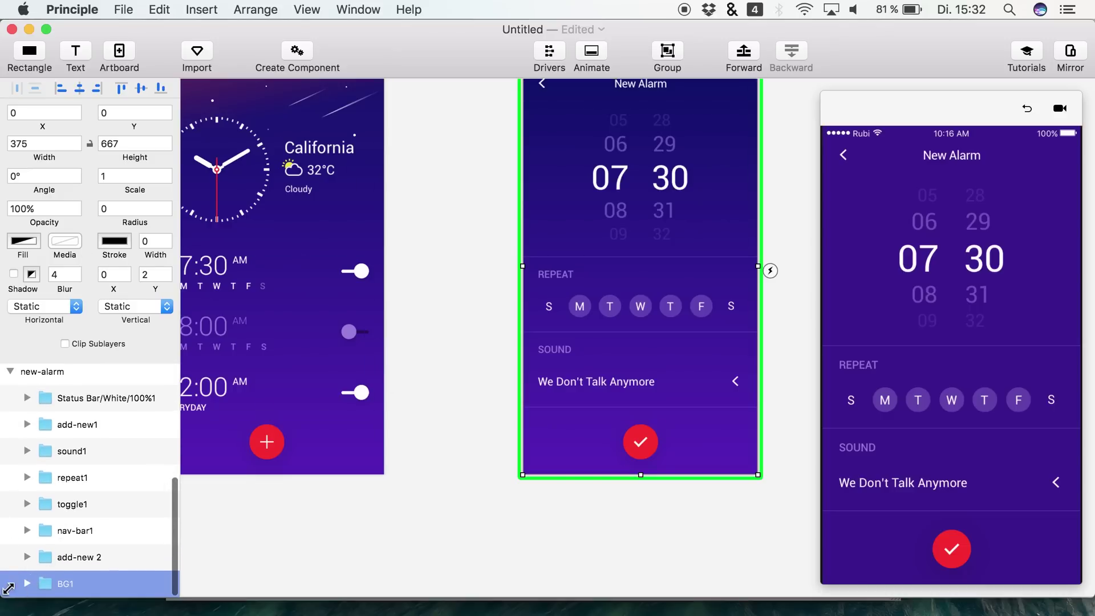
Open the animation timeline for the add-new tap transition to new-alarm
scroll(500, 140, "up", 5)
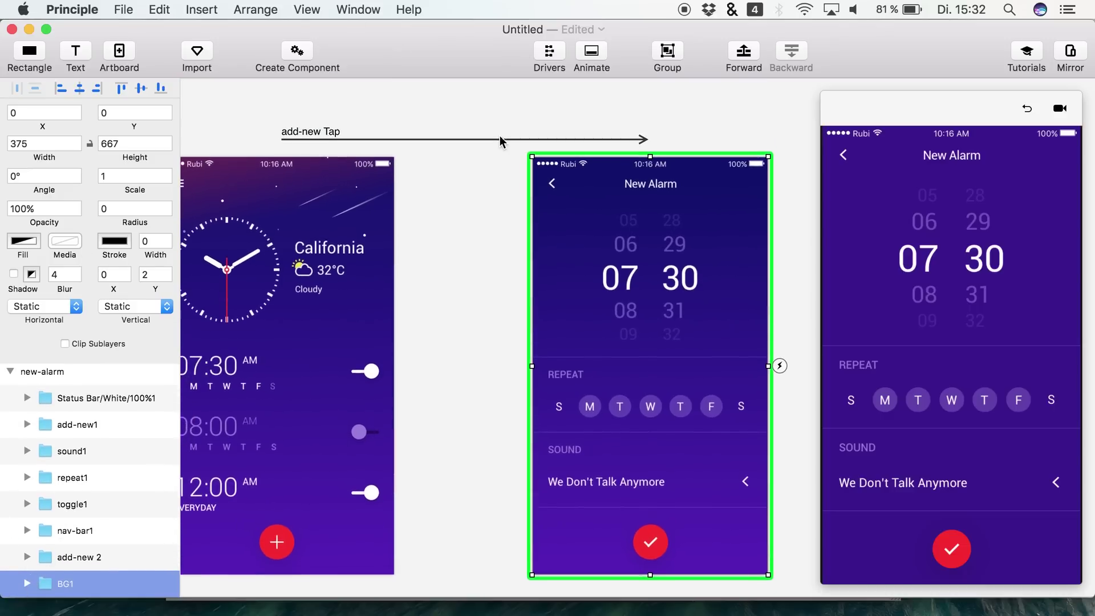
left_click(494, 146)
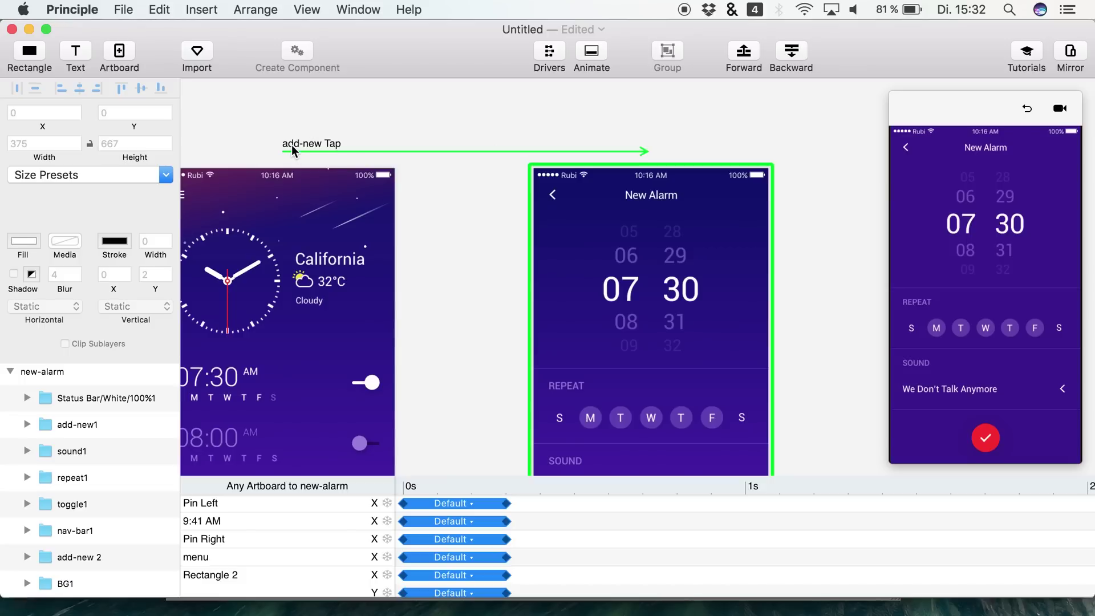
scroll(401, 361, "down", 4)
scroll(401, 362, "up", 4)
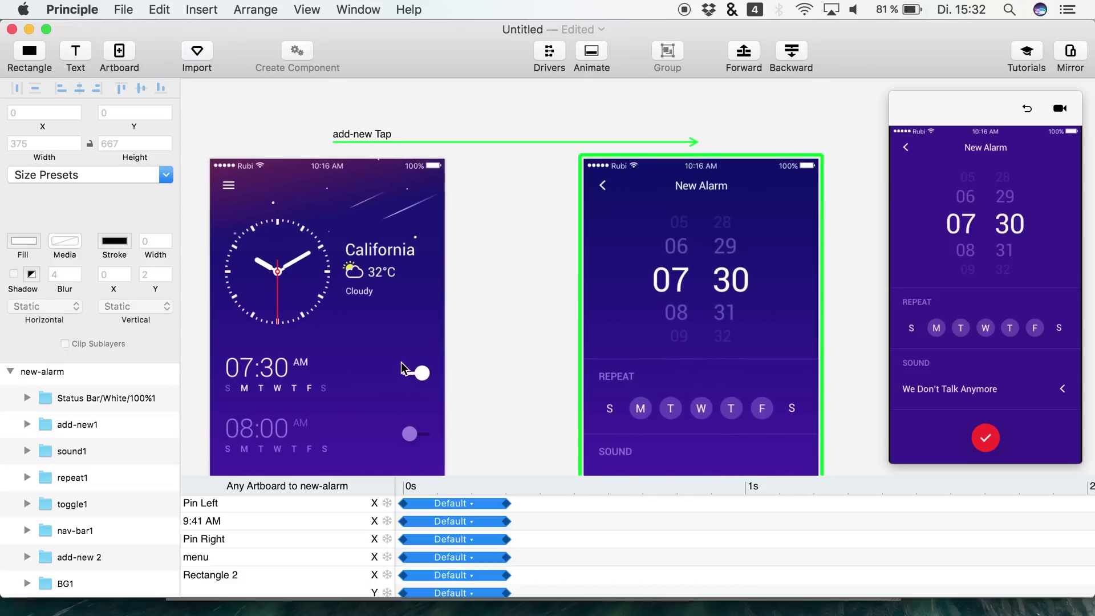
scroll(400, 409, "down", 8)
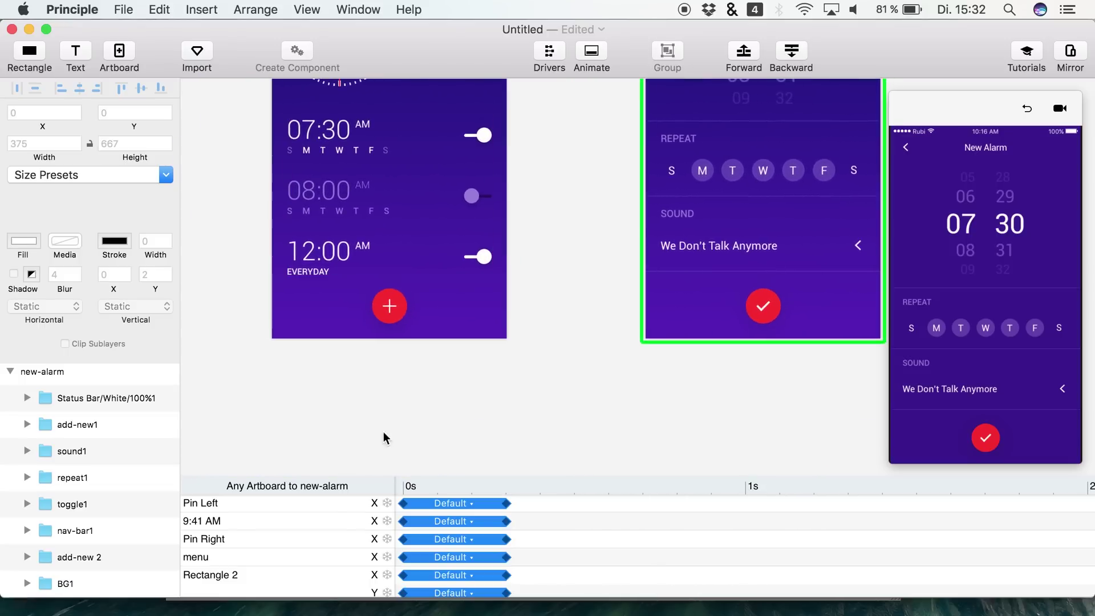
scroll(325, 593, "down", 2)
scroll(325, 597, "up", 1)
scroll(325, 596, "down", 3)
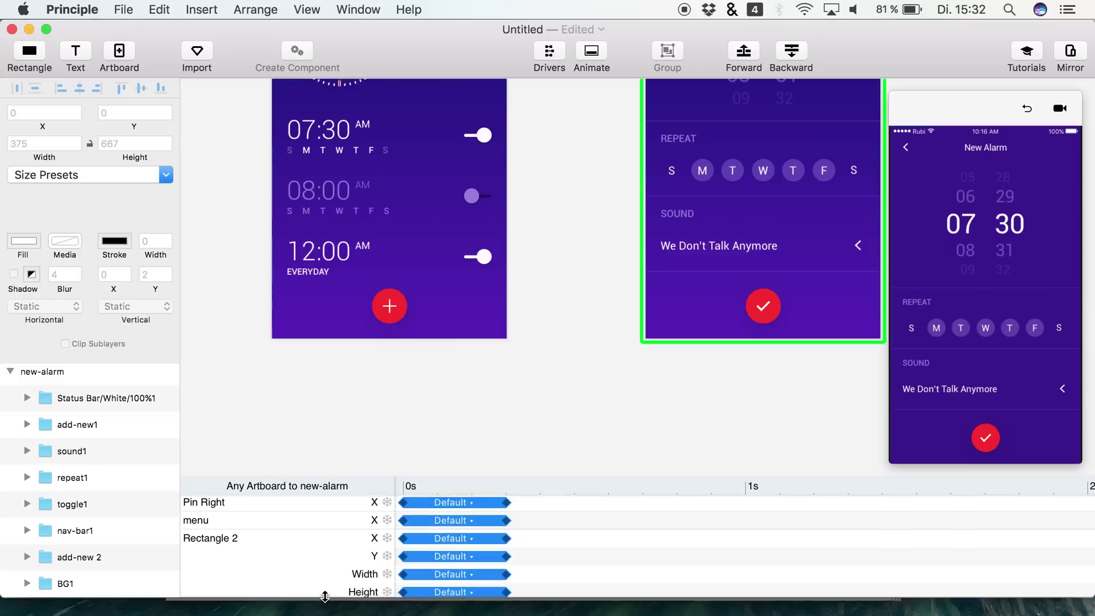
Select Rectangle 2's X, Y, Width, Height and Radius animations in the timeline
left_click(251, 508)
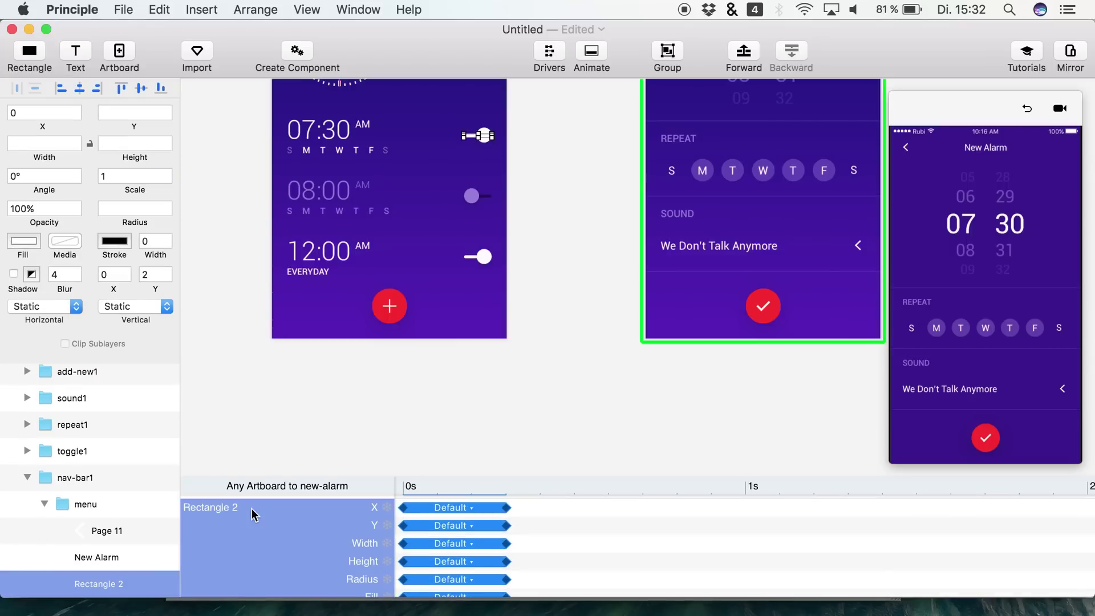
scroll(116, 519, "down", 3)
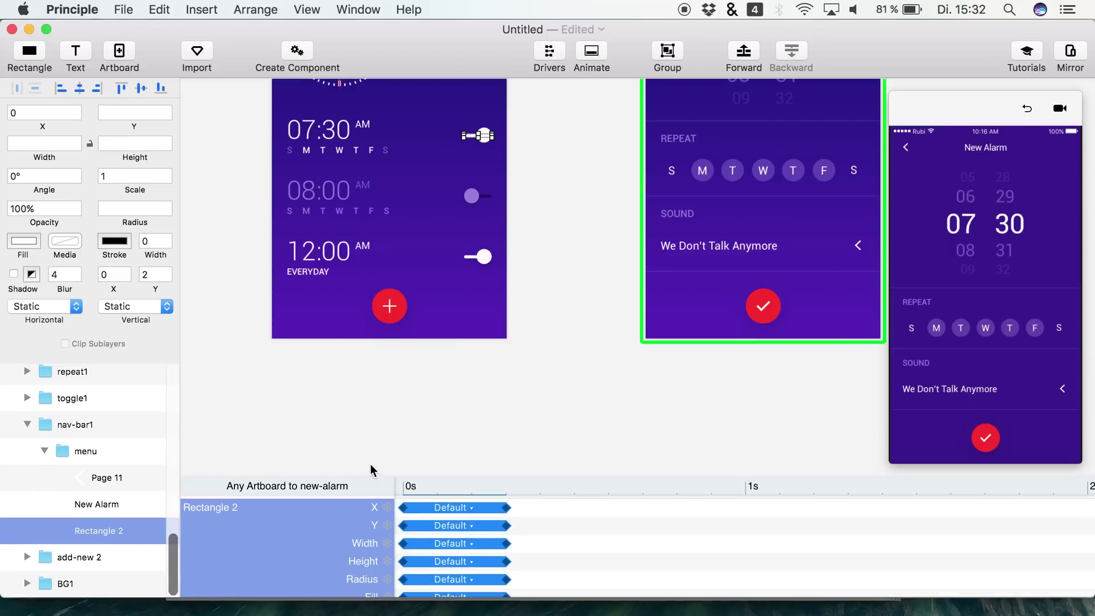
scroll(414, 329, "up", 3)
scroll(414, 330, "right", 3)
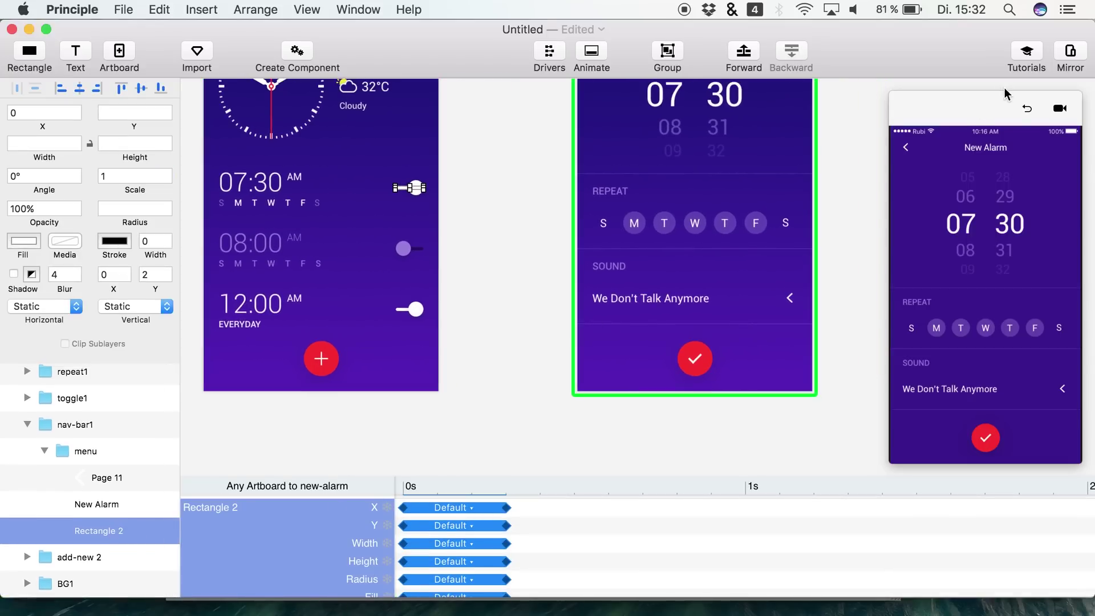
Replay the add-button transition in the preview and reset it to the alarm list
left_click(1027, 109)
left_click(986, 439)
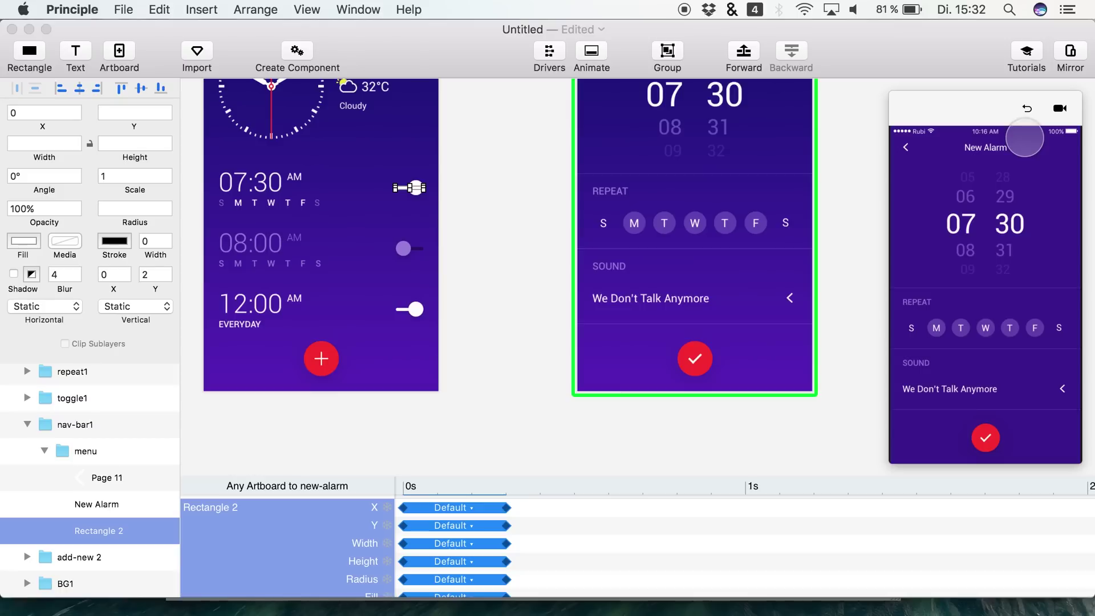
left_click(1026, 108)
Open New Alarm in the preview, then unhide and select Big Oval in add-new 2
left_click(989, 424)
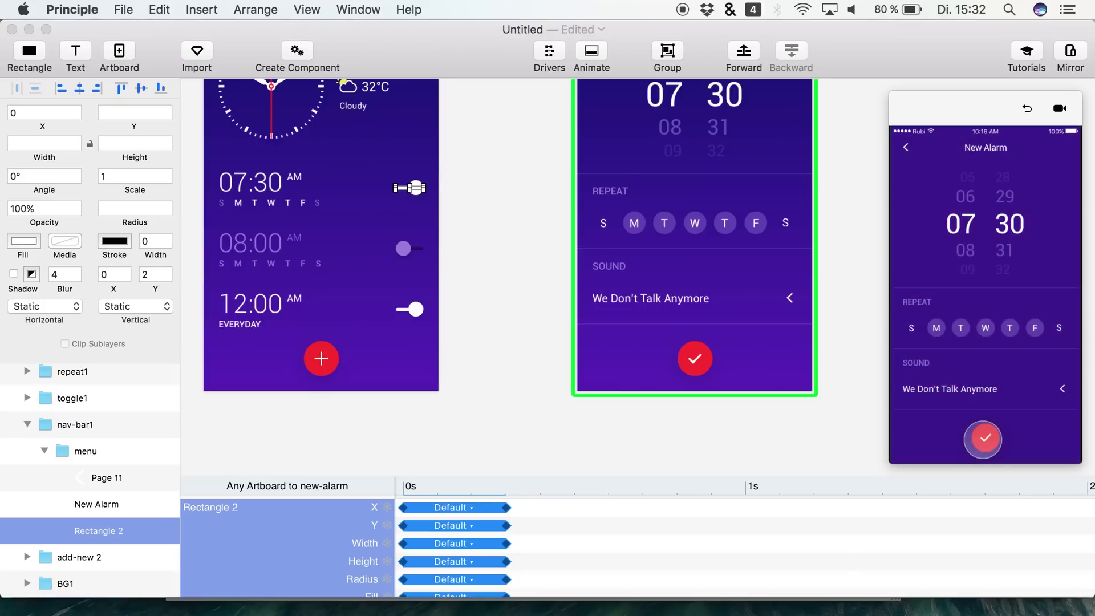
left_click(520, 374)
left_click(27, 557)
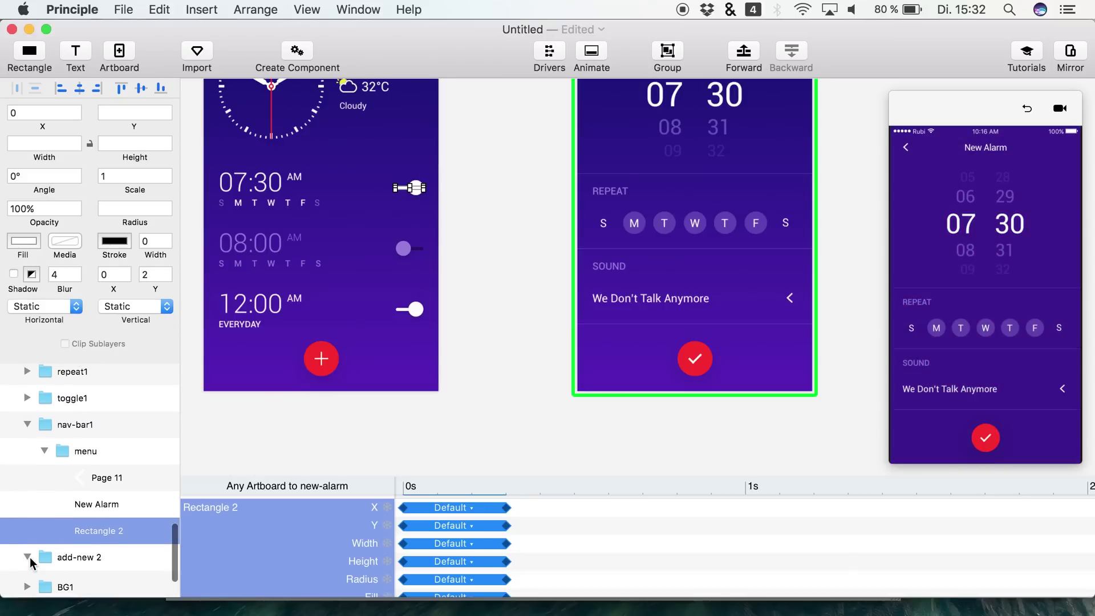
scroll(101, 564, "down", 3)
left_click(166, 558)
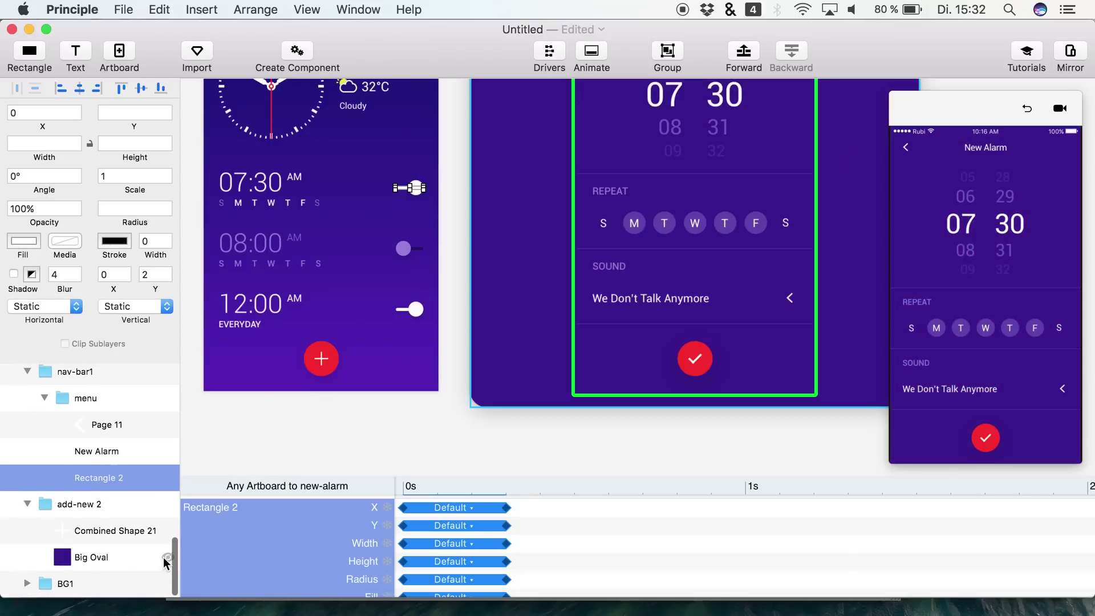
left_click(118, 557)
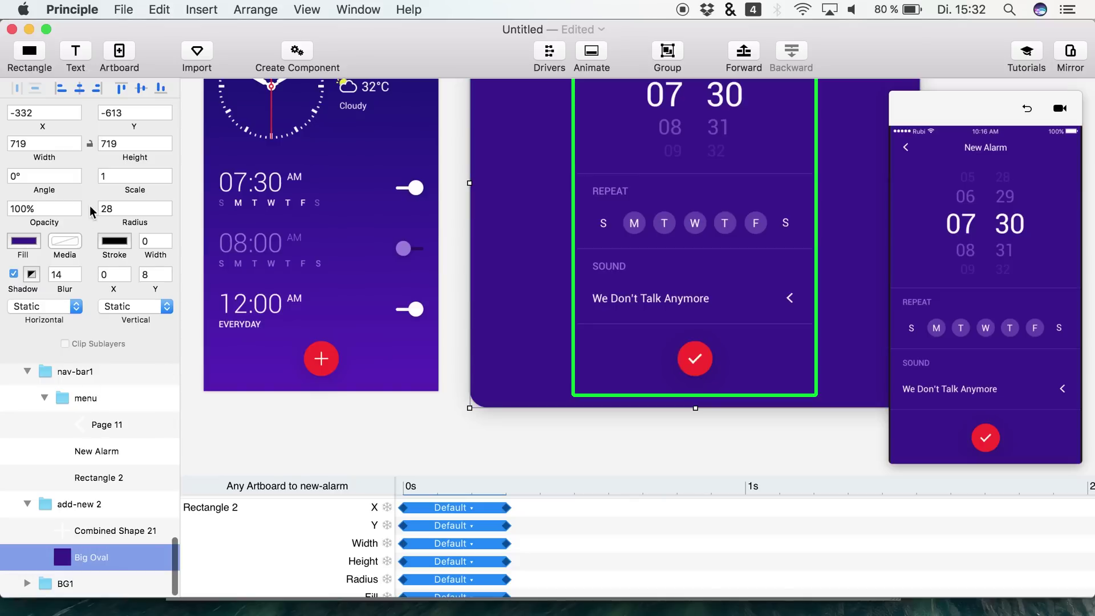
Preview the transition with Big Oval at 0% opacity, then restore it to 100%
left_click_drag(52, 225, 3, 205)
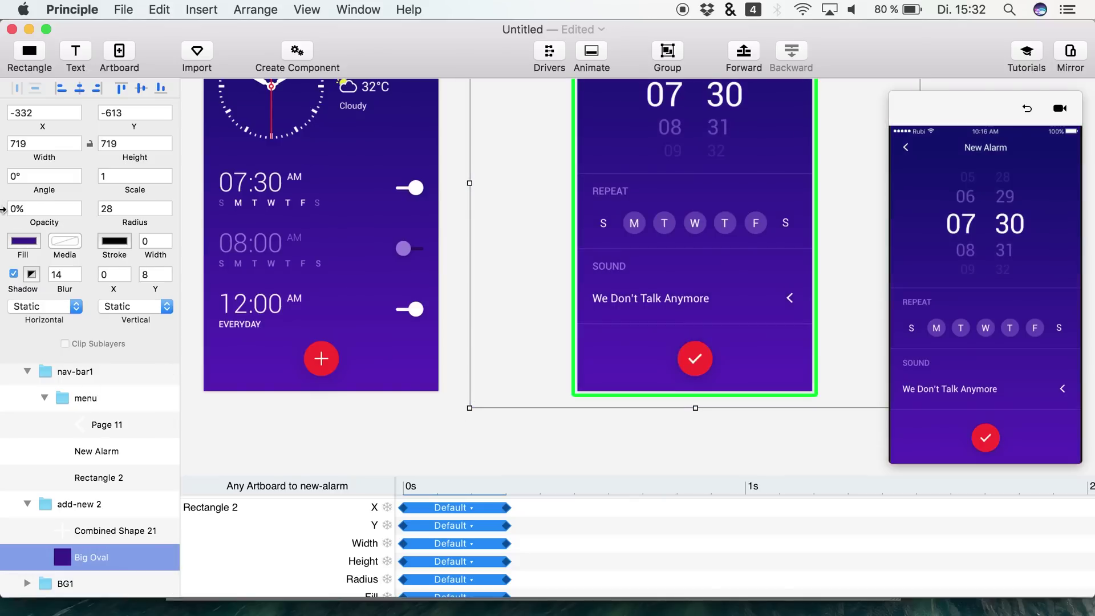
left_click(1010, 111)
left_click(1028, 116)
left_click(983, 439)
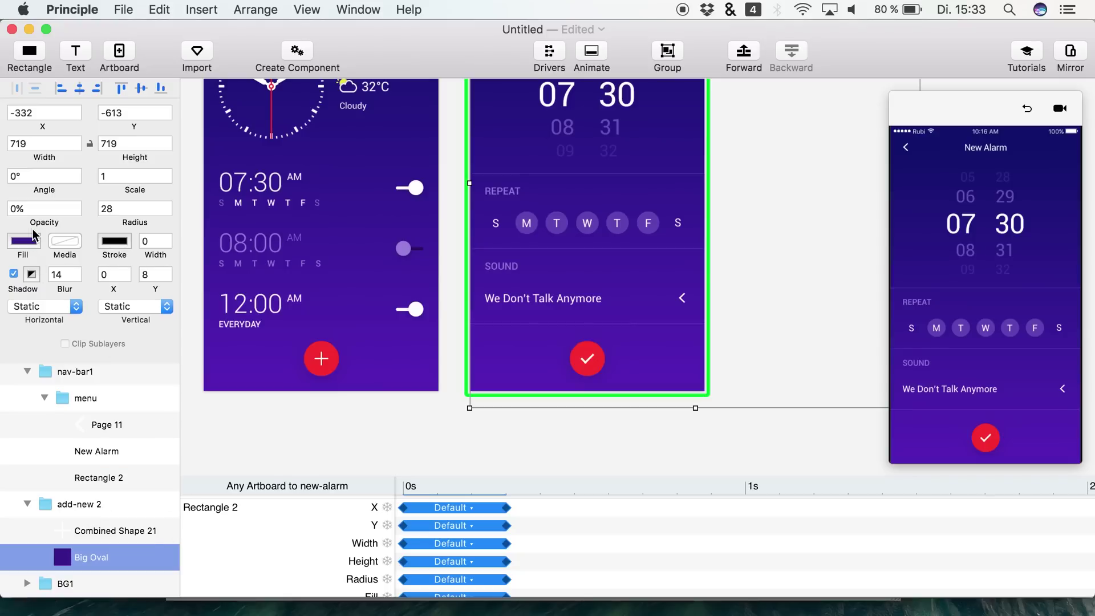
left_click_drag(36, 217, 91, 220)
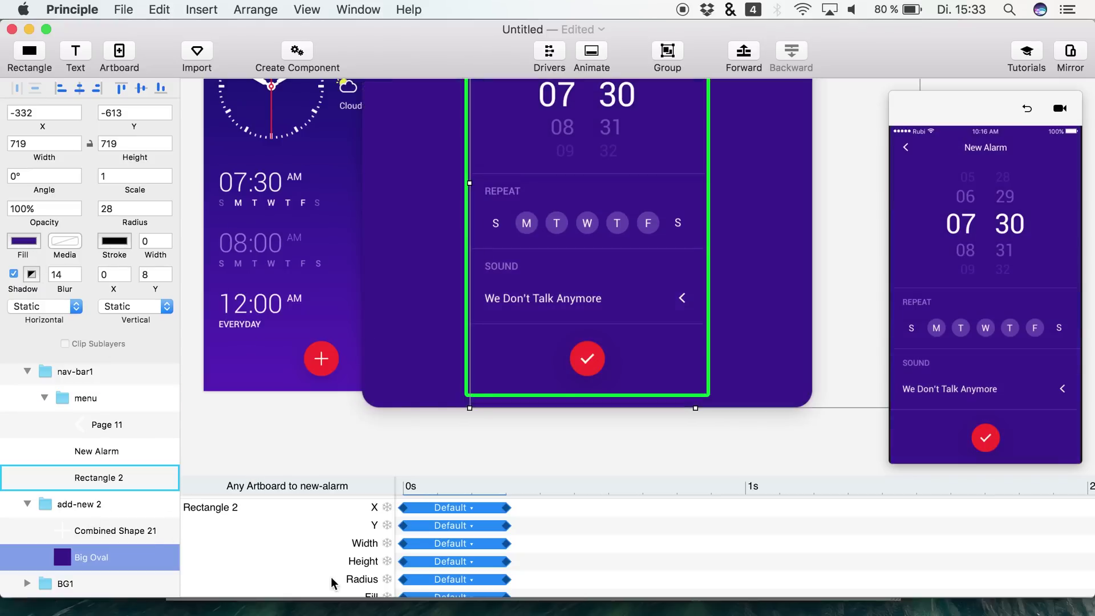
Rename the Rectangle 2 layer to Rectangle 21 and review Big Oval's and Pin Left's animated tracks
left_click(258, 549)
double_click(105, 480)
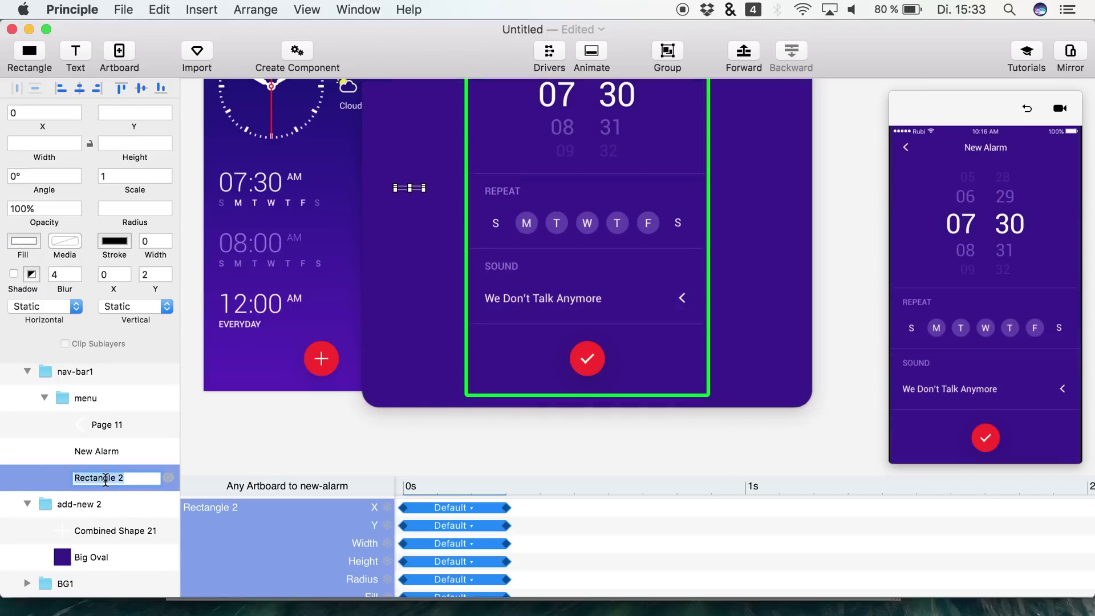
type("1")
key("Return")
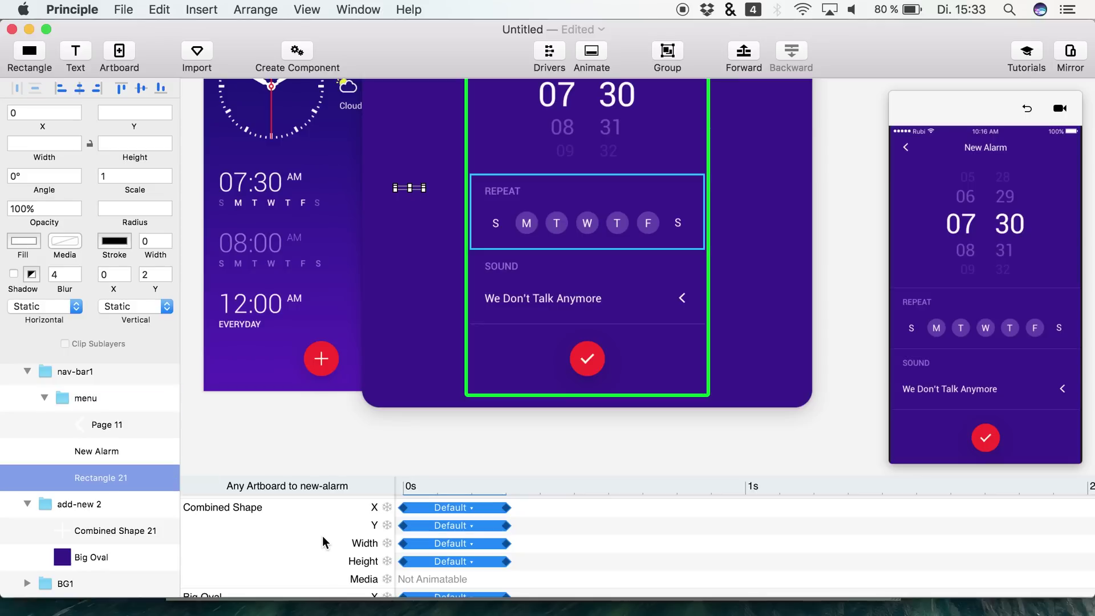
scroll(312, 545, "down", 8)
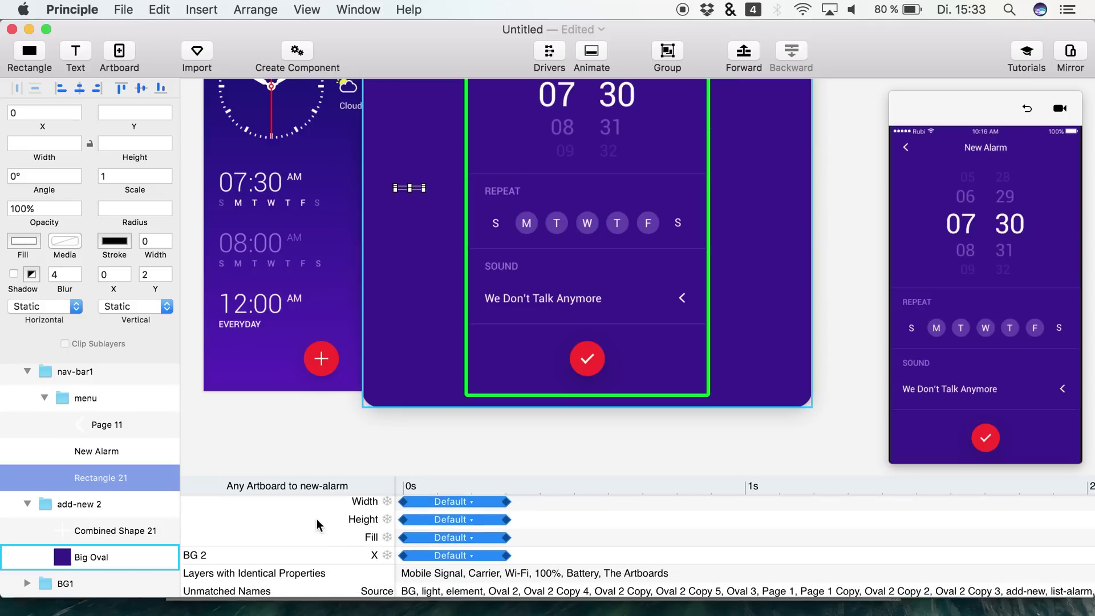
left_click(335, 521)
scroll(320, 510, "down", 2)
scroll(320, 510, "up", 10)
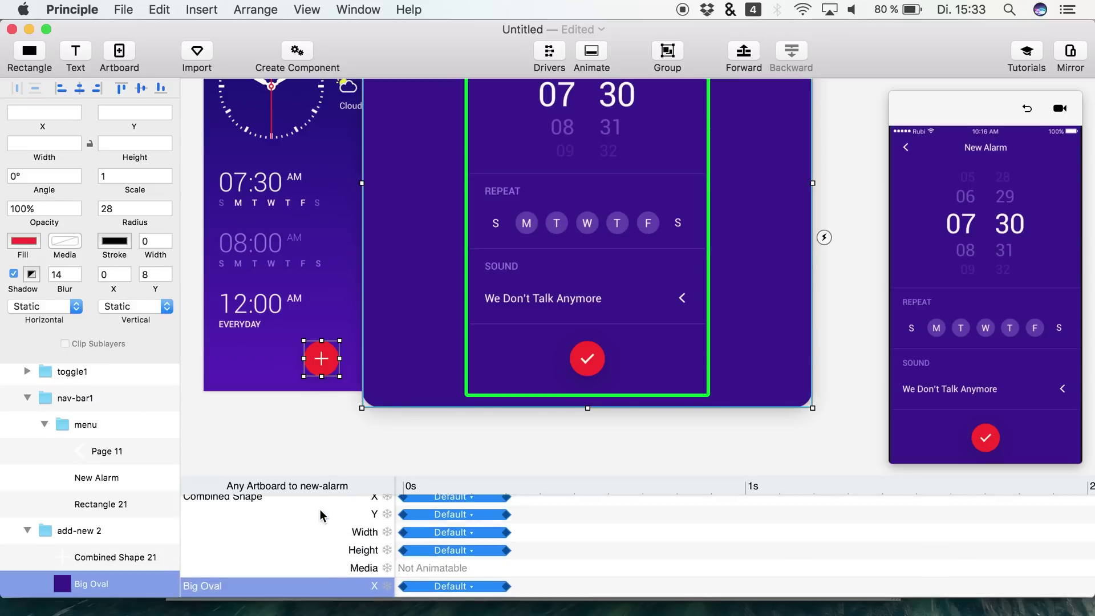
left_click(320, 511)
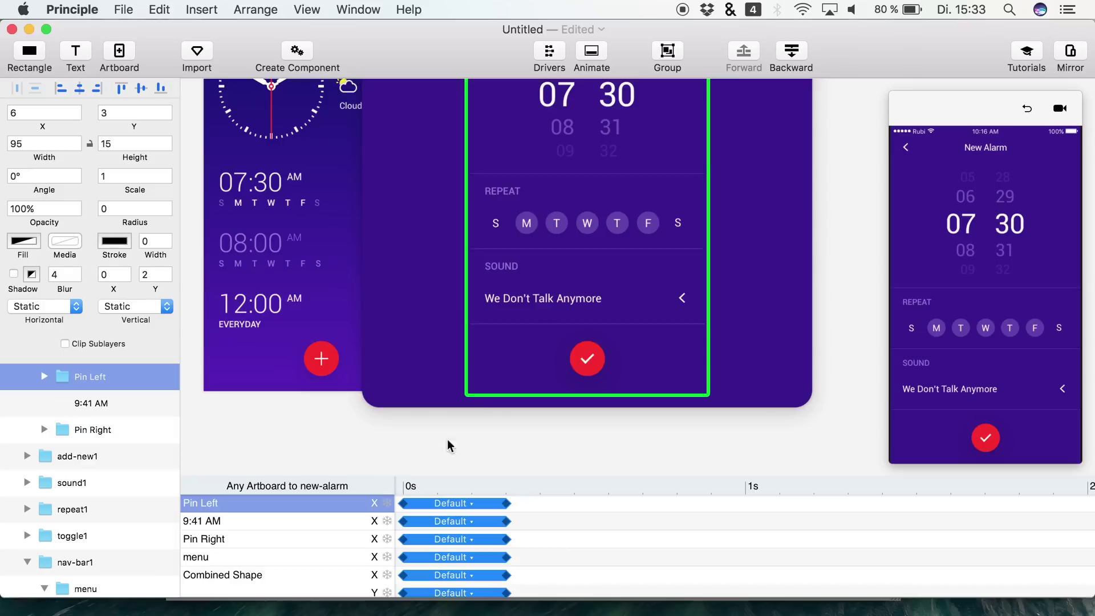
Select new-alarm's Status Bar layer and undo the accidental leftward shift of the New Alarm artboard
scroll(359, 556, "down", 10)
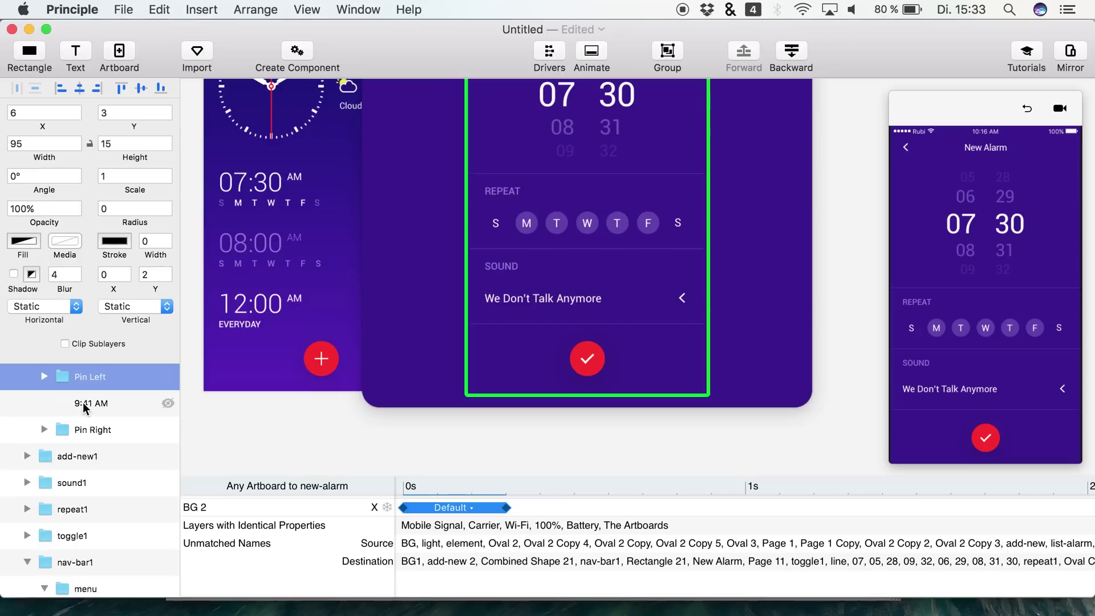
scroll(84, 402, "up", 5)
left_click(73, 511)
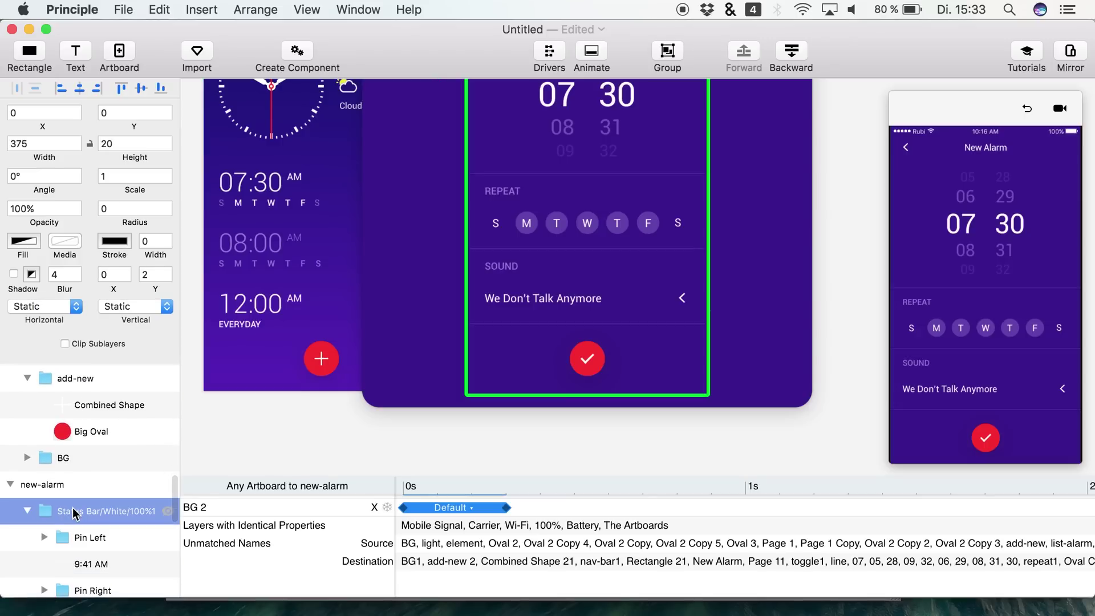
scroll(77, 456, "up", 8)
scroll(77, 414, "up", 4)
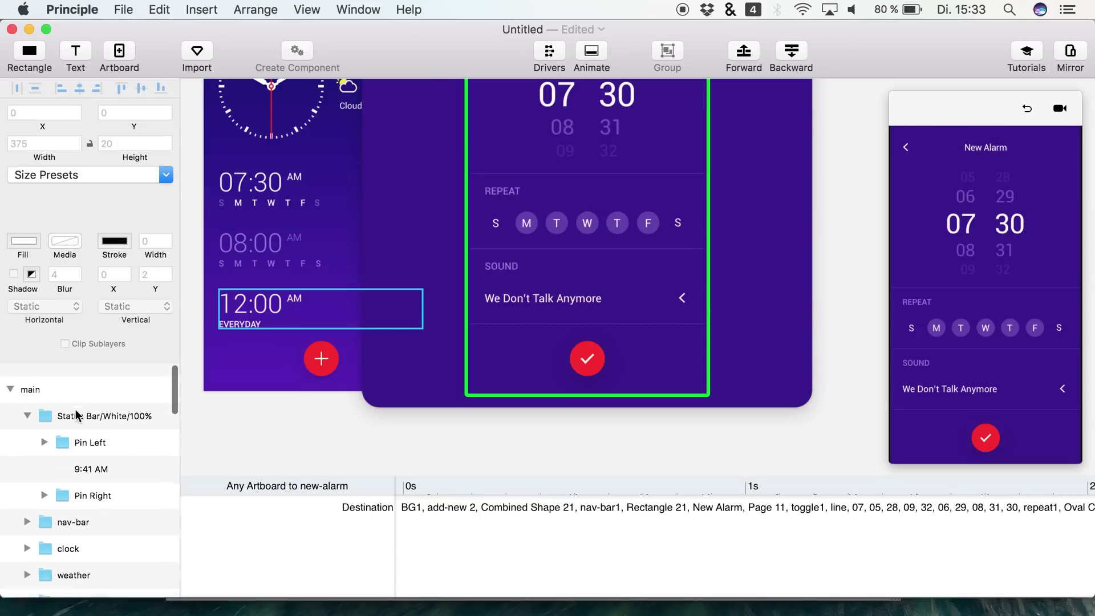
key("super+z")
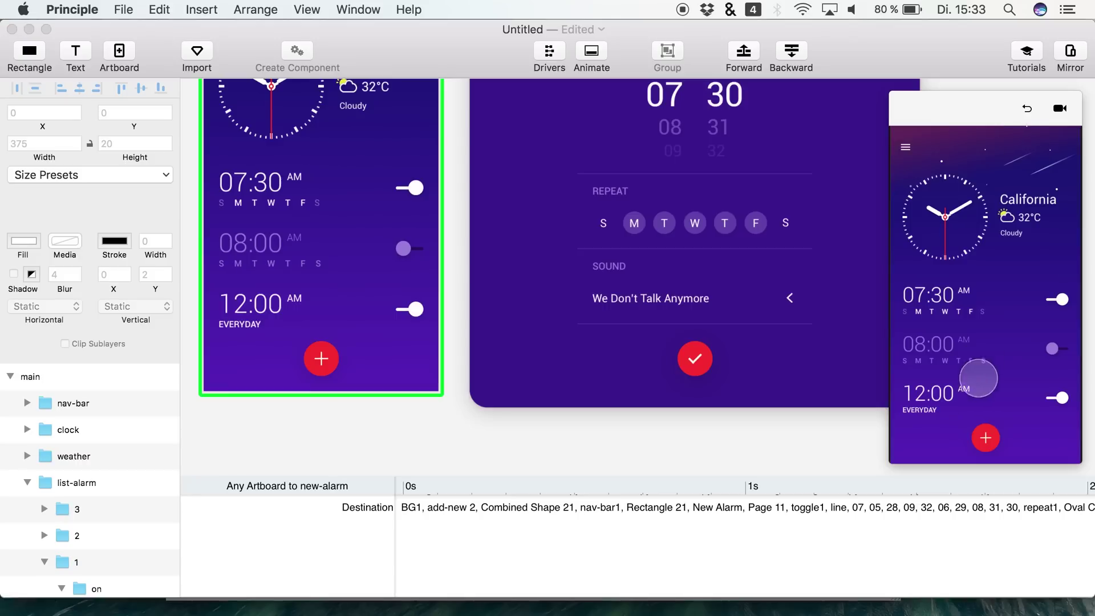
Play the add-button transition to New Alarm four times in the preview, resetting between runs
left_click(986, 438)
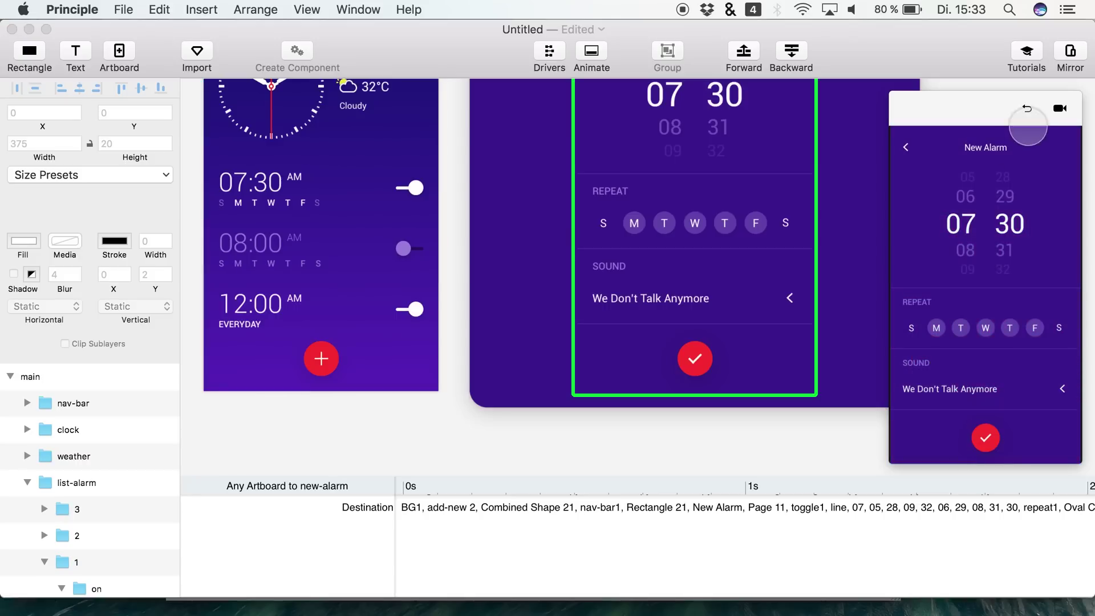
left_click(1028, 109)
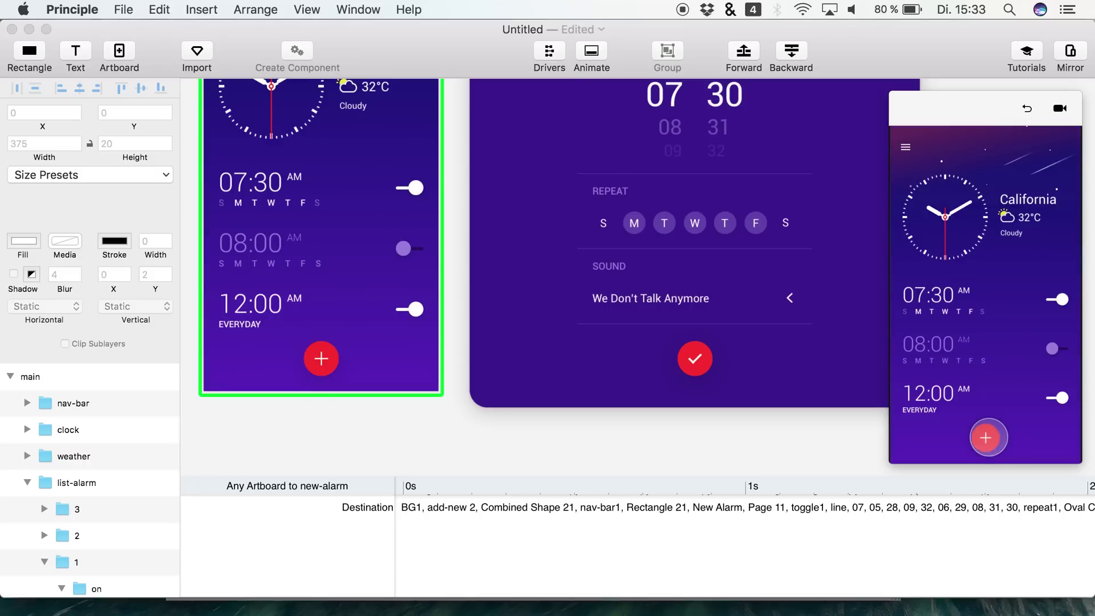
left_click(986, 438)
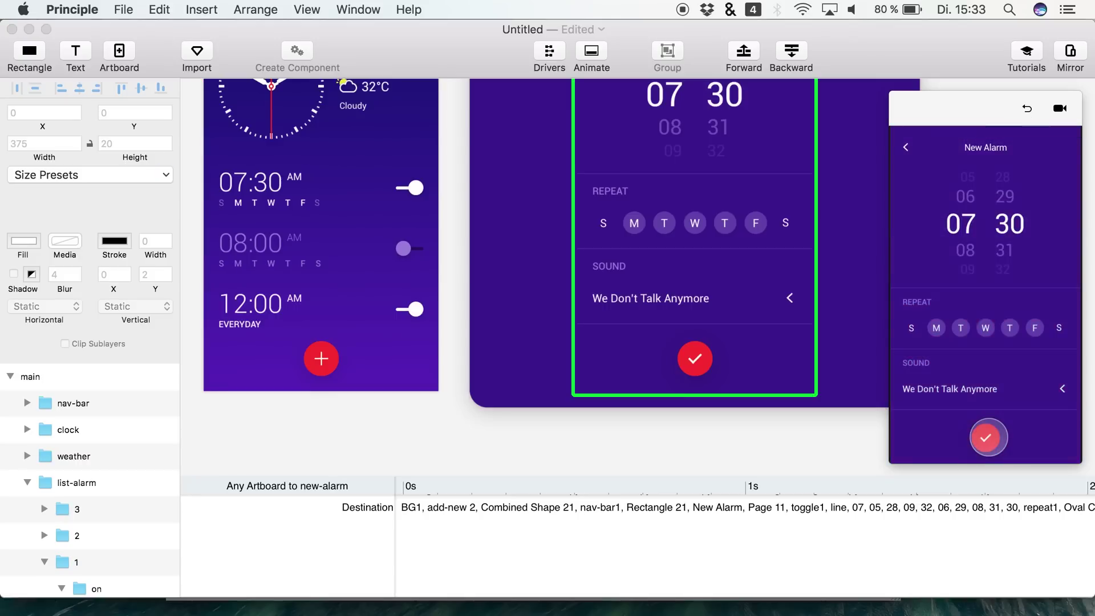
left_click(1027, 110)
left_click(986, 437)
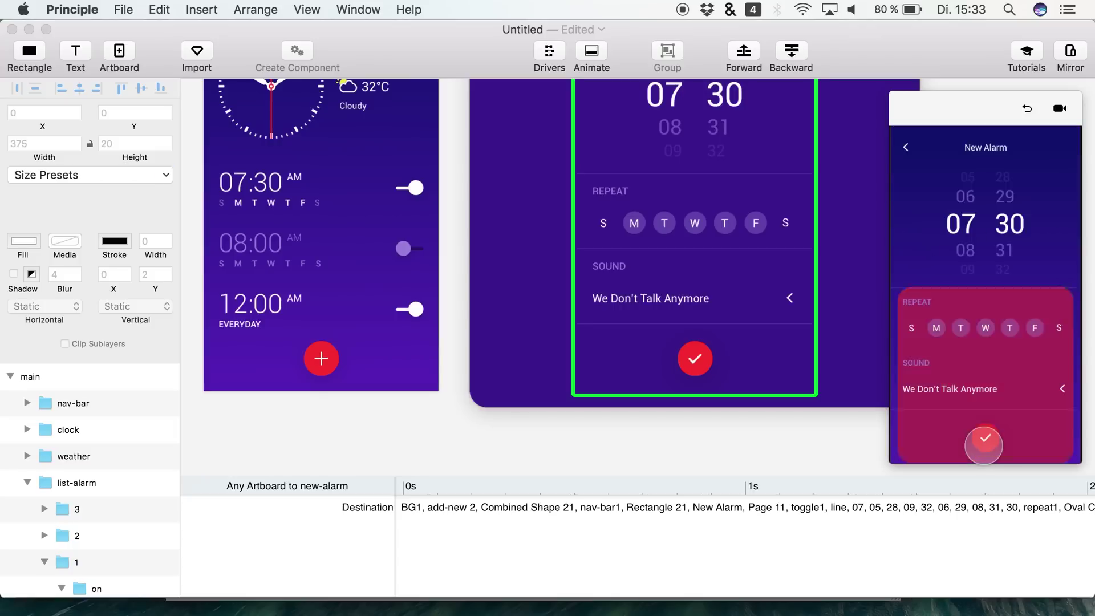
left_click(1028, 108)
left_click(986, 437)
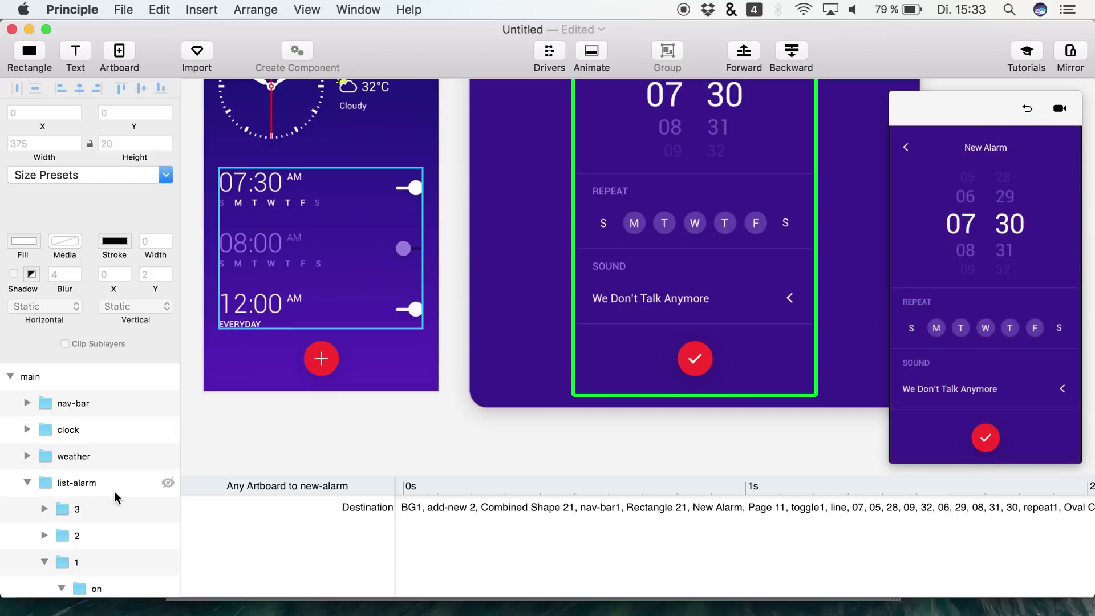
Collapse the list-alarm and add-new layer groups and fit both artboards with Cmd+1
left_click(29, 483)
left_click(48, 509)
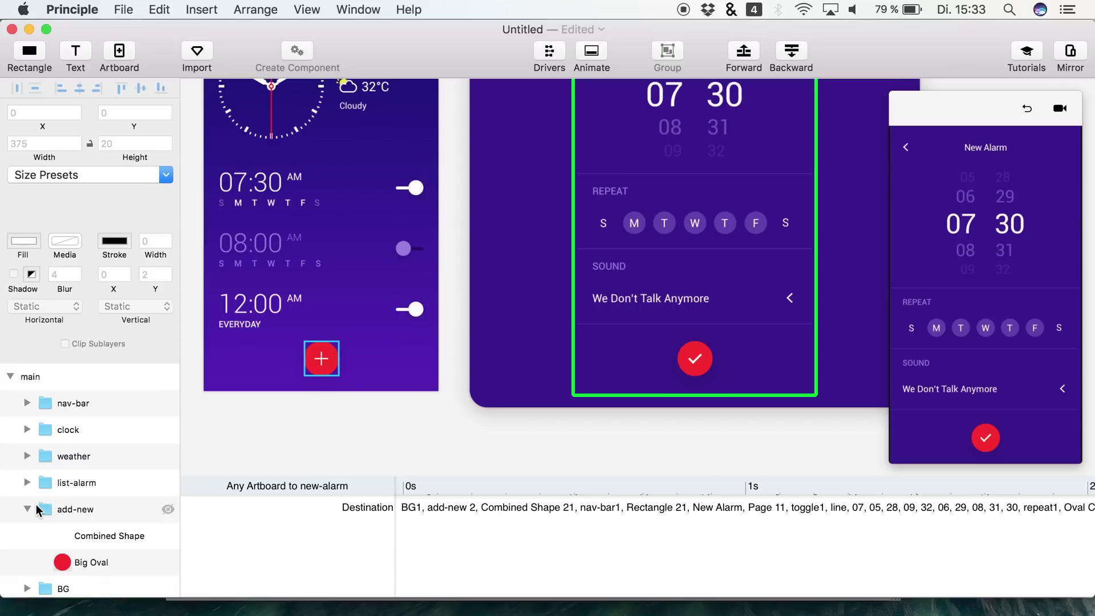
left_click(29, 509)
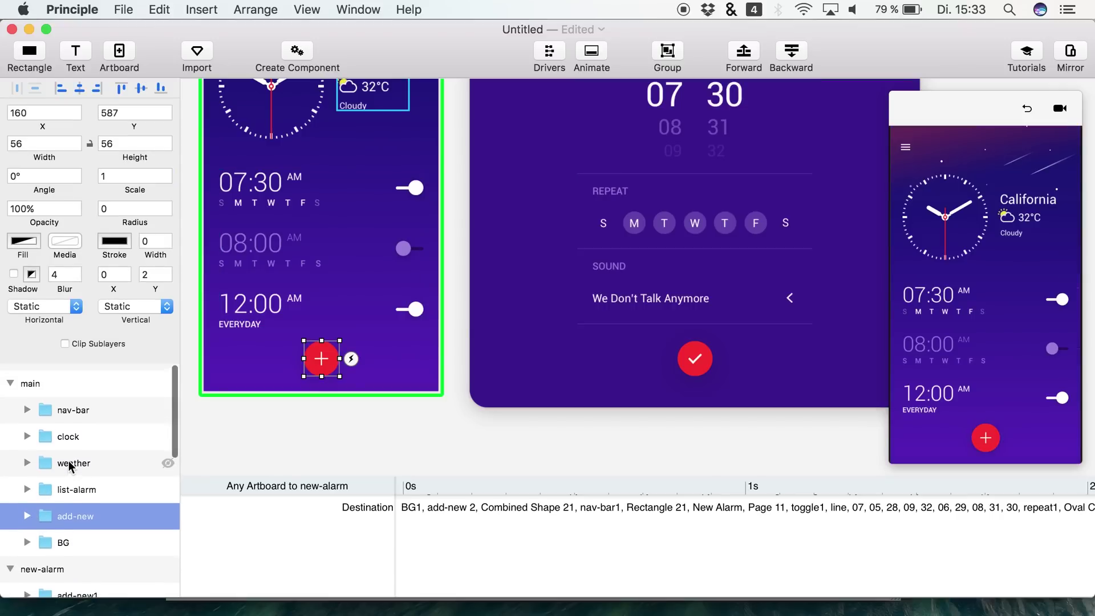
key("super+1")
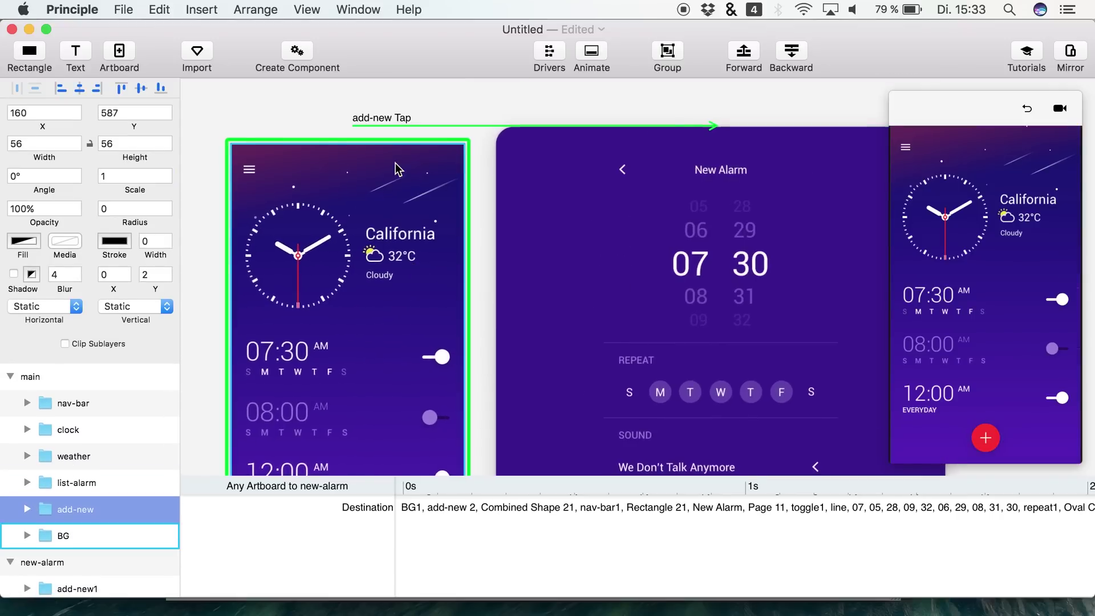
Paste the status bar onto the main alarm-list screen above its nav-bar
left_click(397, 169)
key("super+v")
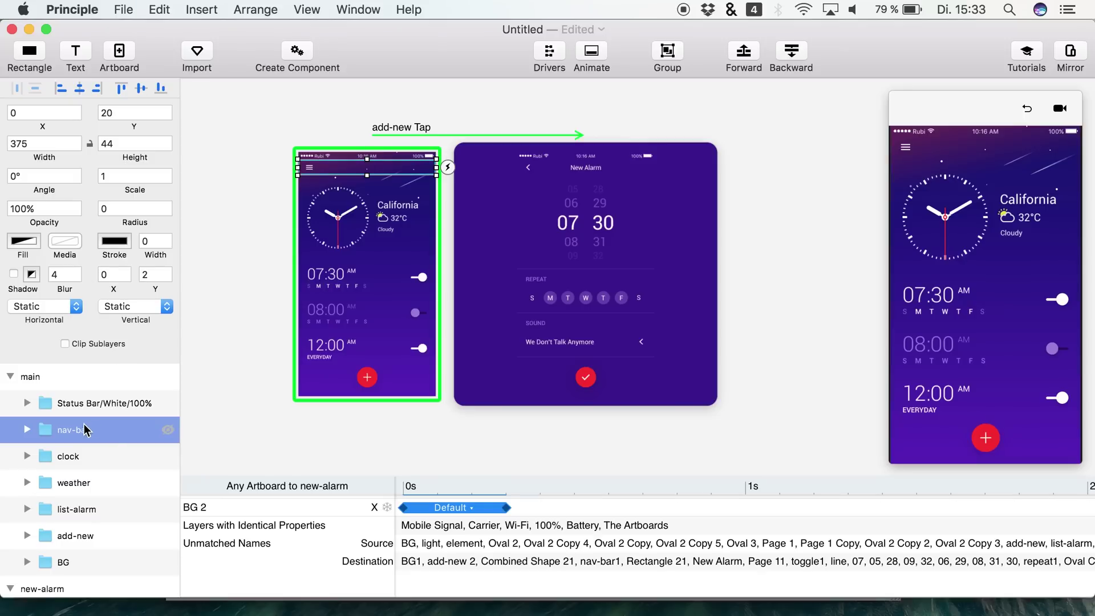
scroll(85, 430, "down", 3)
scroll(85, 429, "up", 3)
Append 1 to New Alarm's status bar group and its Pin Left1 and Pin Right1 layers
double_click(91, 403)
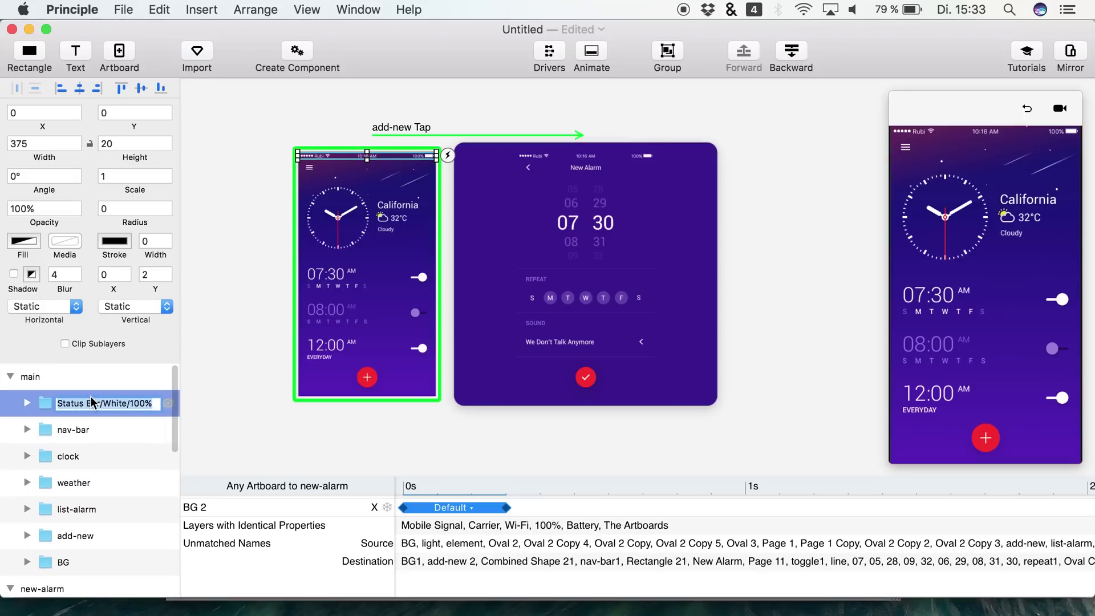
key("Right")
type("1")
key("Return")
scroll(87, 461, "down", 5)
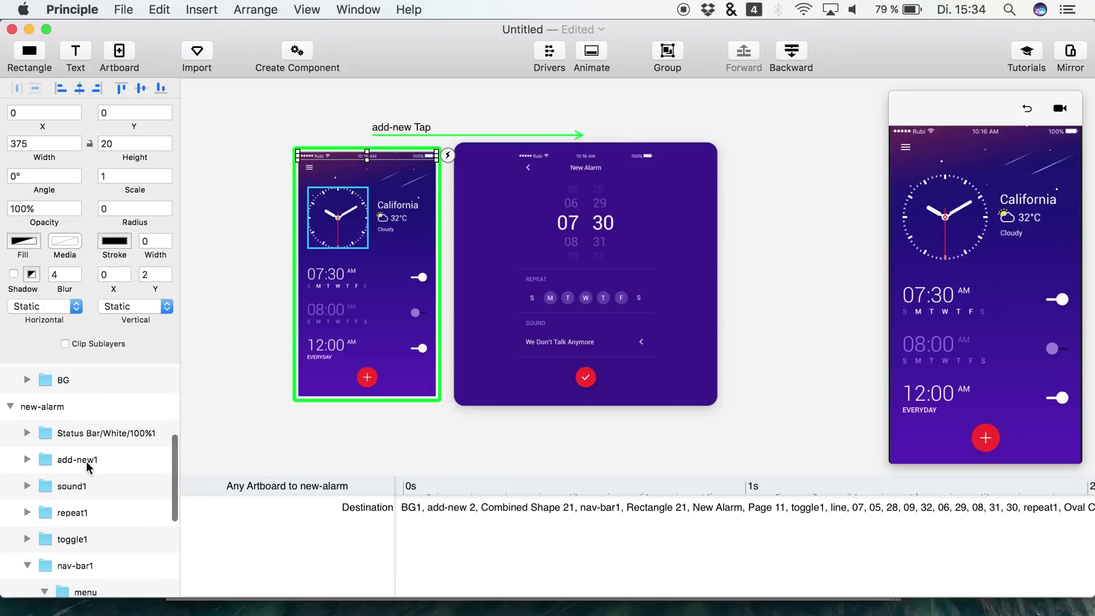
double_click(74, 433)
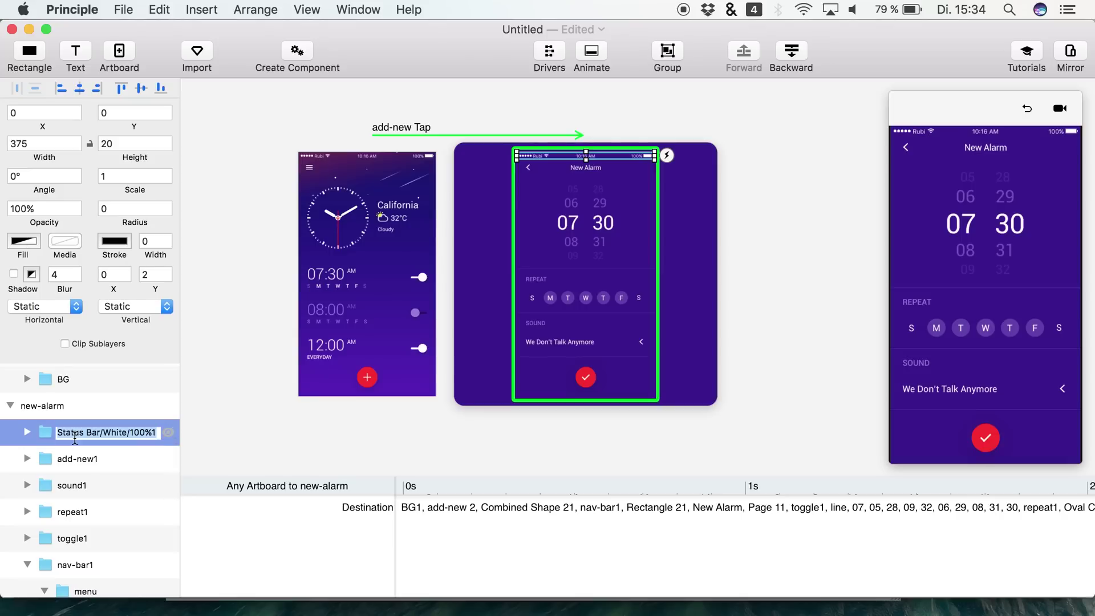
key("Return")
left_click(28, 437)
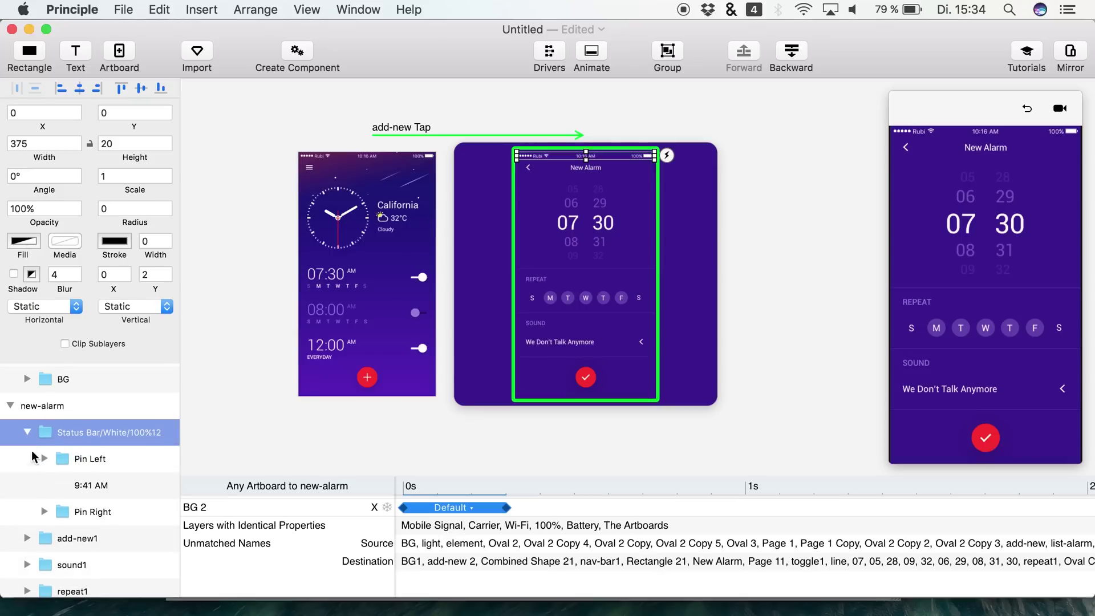
double_click(74, 459)
key("Return")
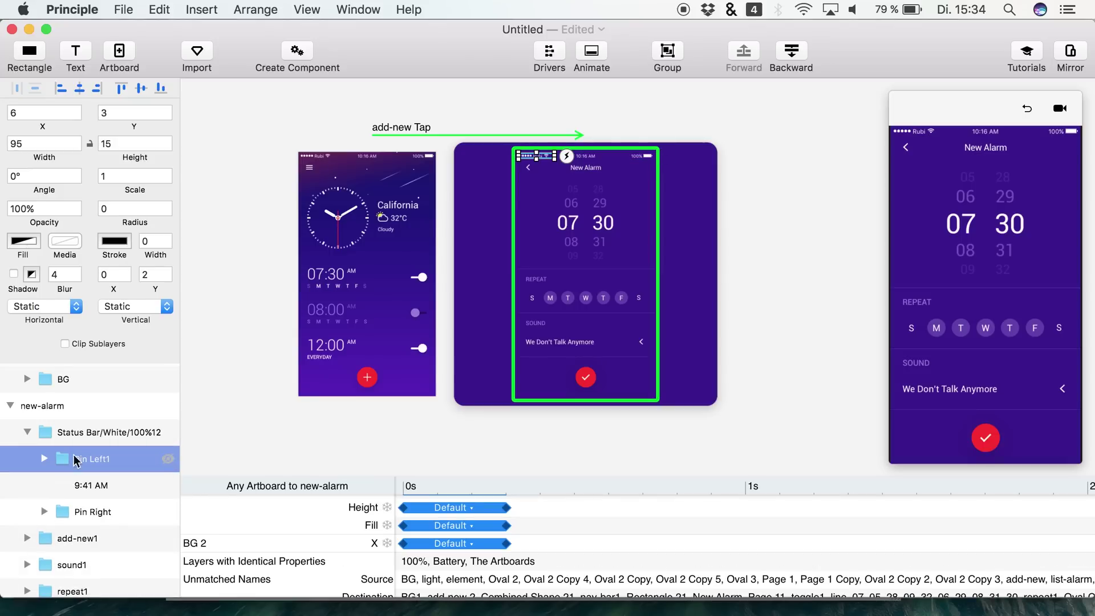
double_click(87, 512)
type("1")
key("Return")
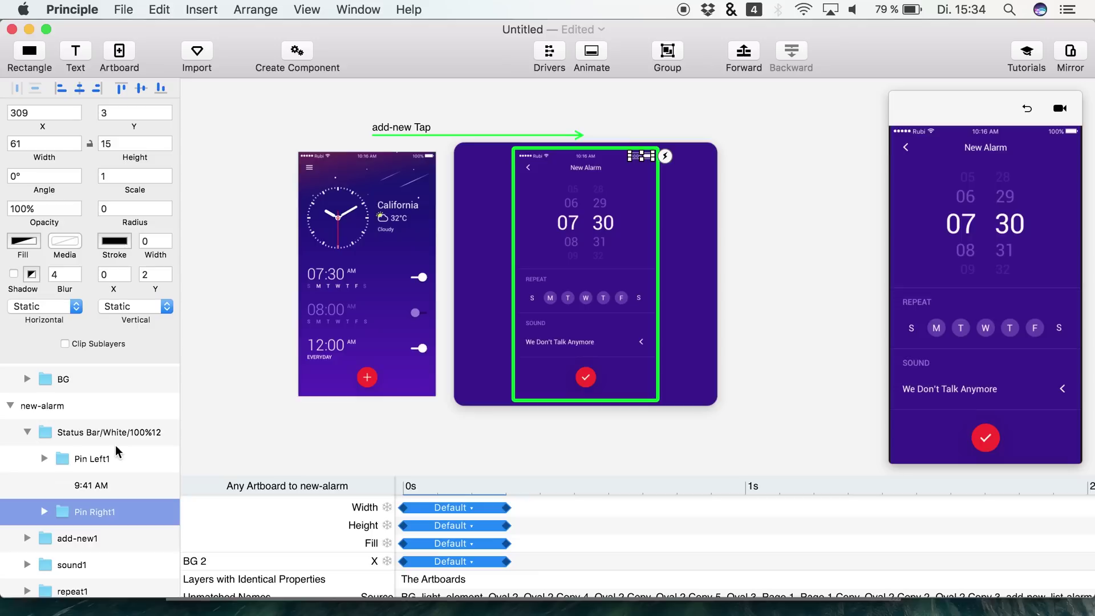
Rename Pin Left1's layers to Mobile Signal1, Carrier1, Wi-Fi1 and 9:41 AM1
left_click(46, 463)
left_click(45, 459)
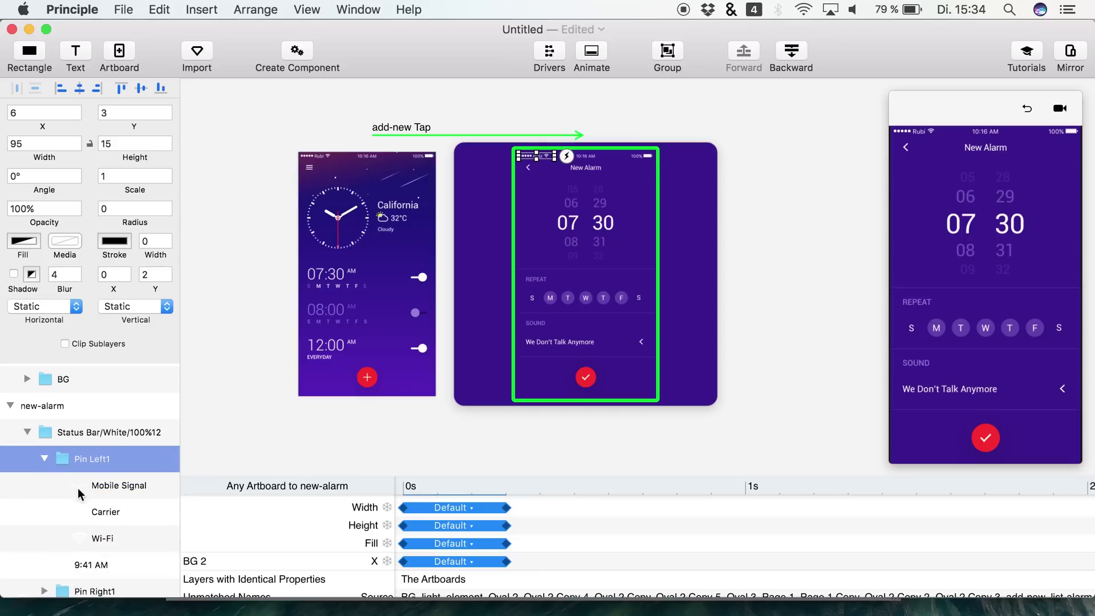
left_click(135, 485)
double_click(133, 486)
type("1")
key("Return")
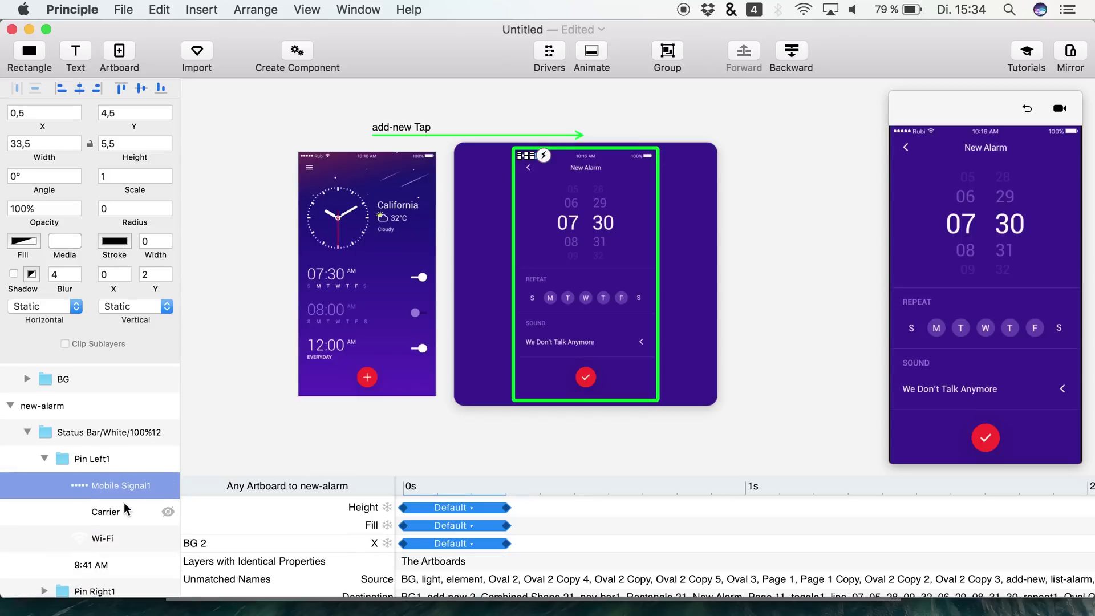
double_click(117, 504)
type("1")
key("Return")
double_click(103, 536)
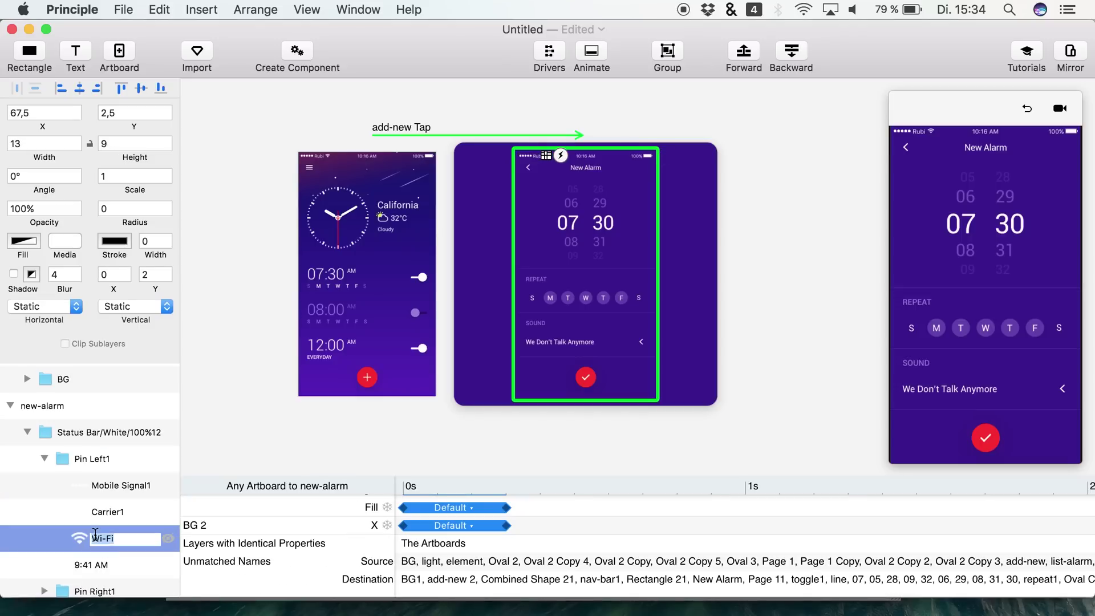
type("1")
key("Return")
double_click(87, 564)
type("1")
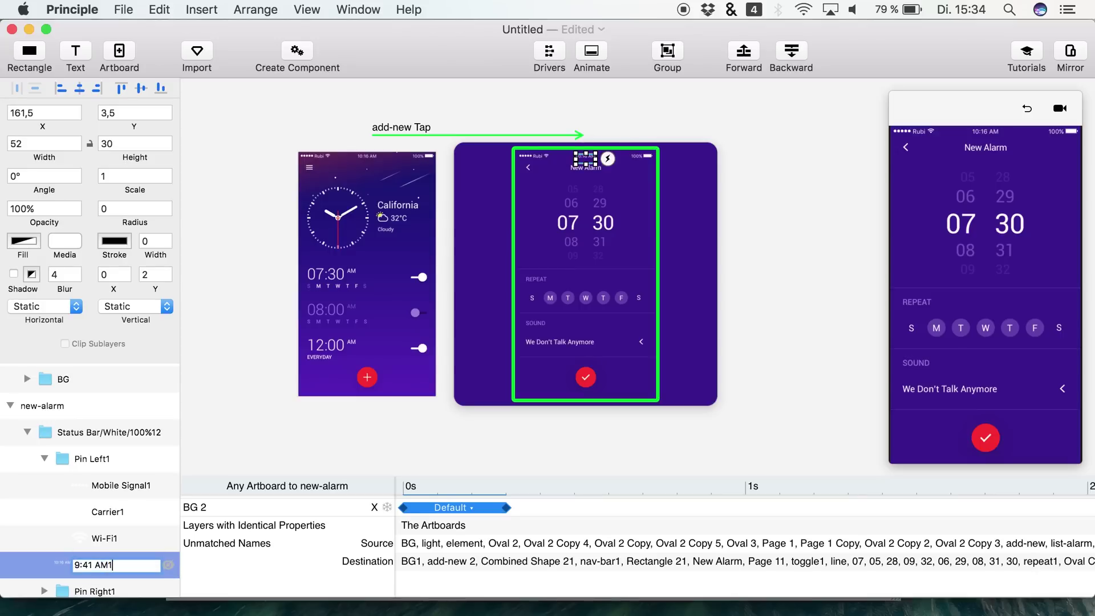
key("Return")
Rename Pin Right1's layers to 100%1 and Battery1, then collapse the status bar groups
left_click(45, 458)
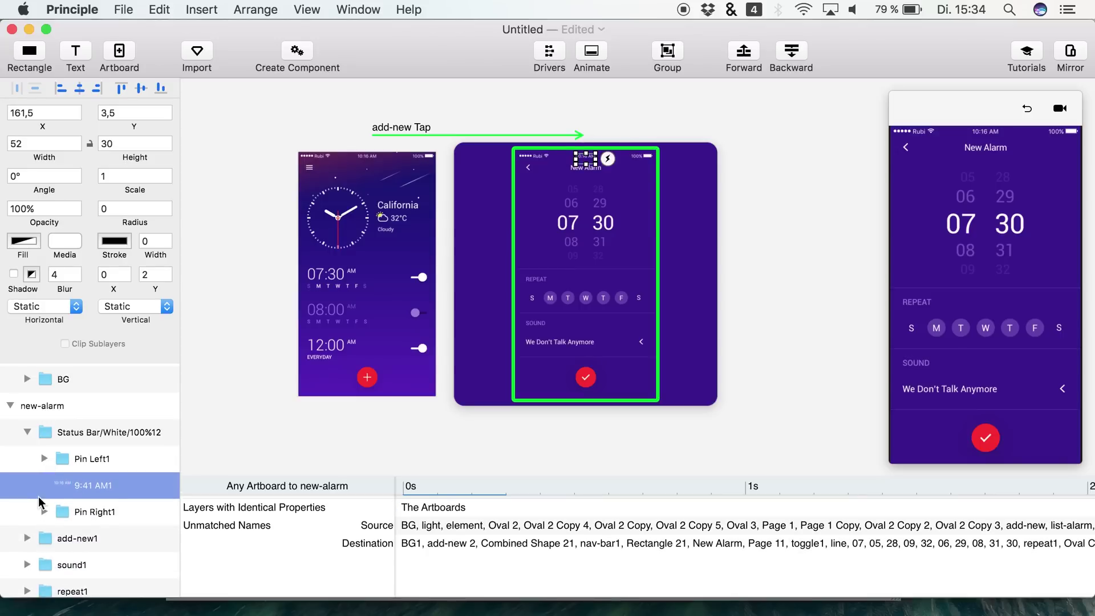
left_click(45, 512)
left_click(45, 514)
scroll(57, 485, "down", 3)
left_click(96, 438)
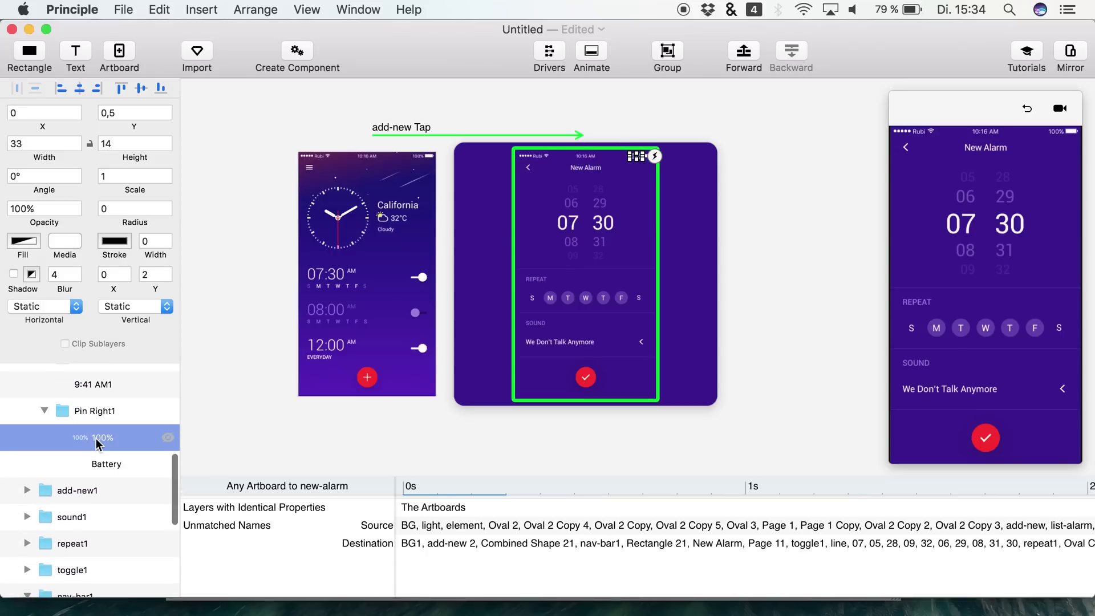
double_click(96, 439)
type("1")
key("Return")
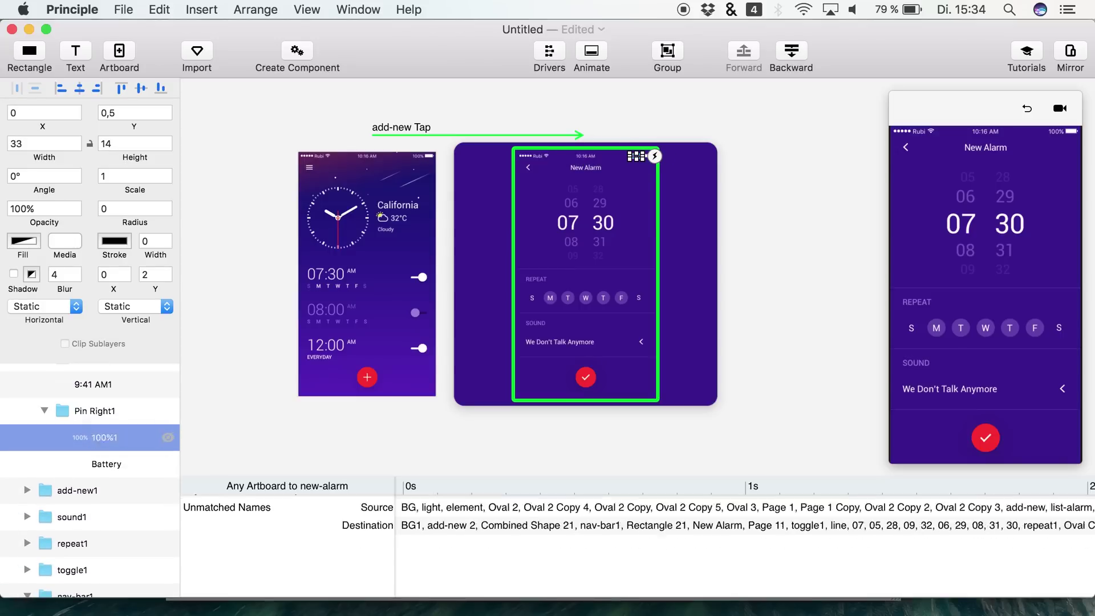
left_click(97, 463)
double_click(97, 463)
type("1")
key("Return")
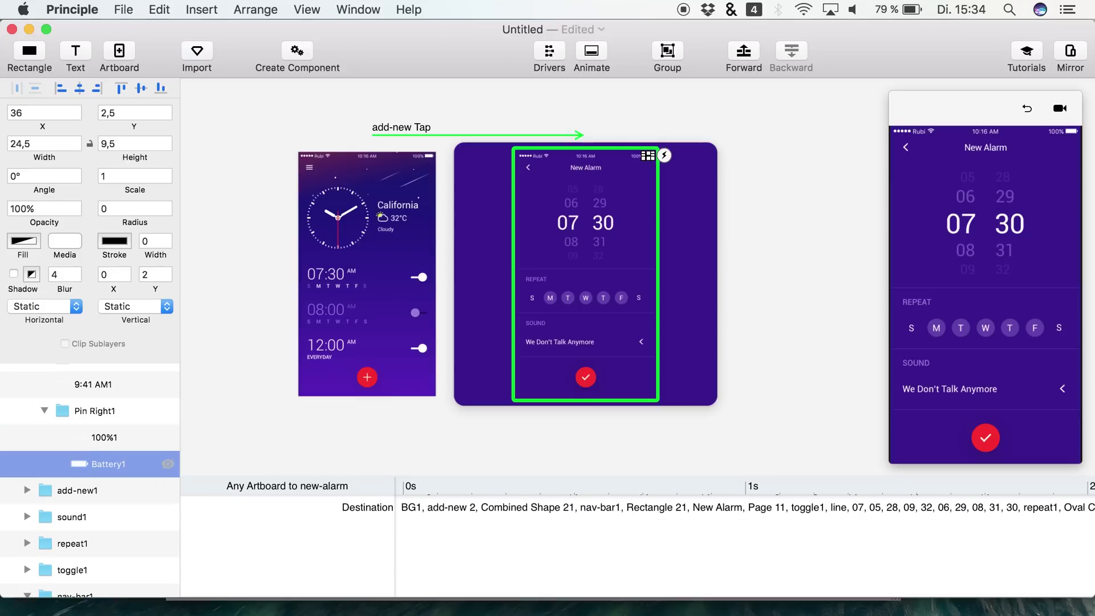
left_click(44, 411)
scroll(44, 422, "up", 3)
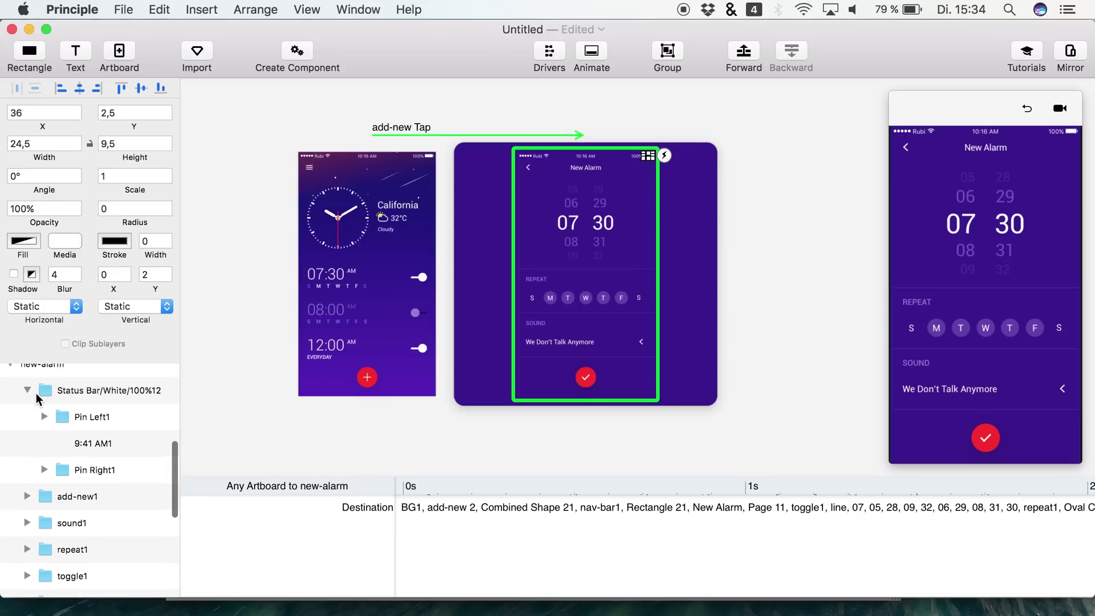
left_click(25, 393)
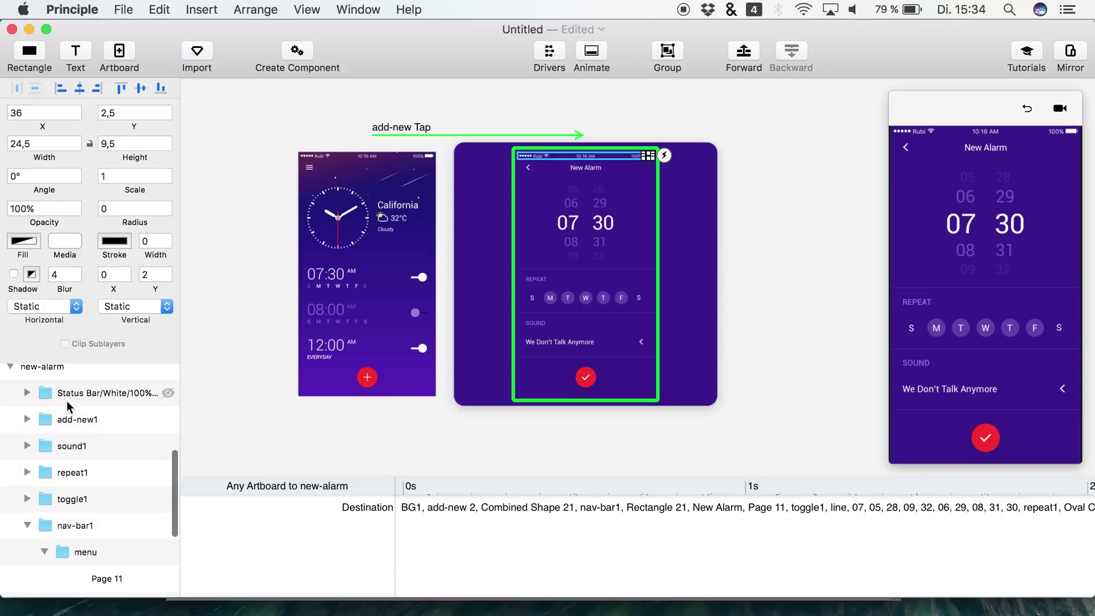
Collapse the nav-bar1 and add-new 2 layer groups
left_click(34, 529)
left_click(26, 525)
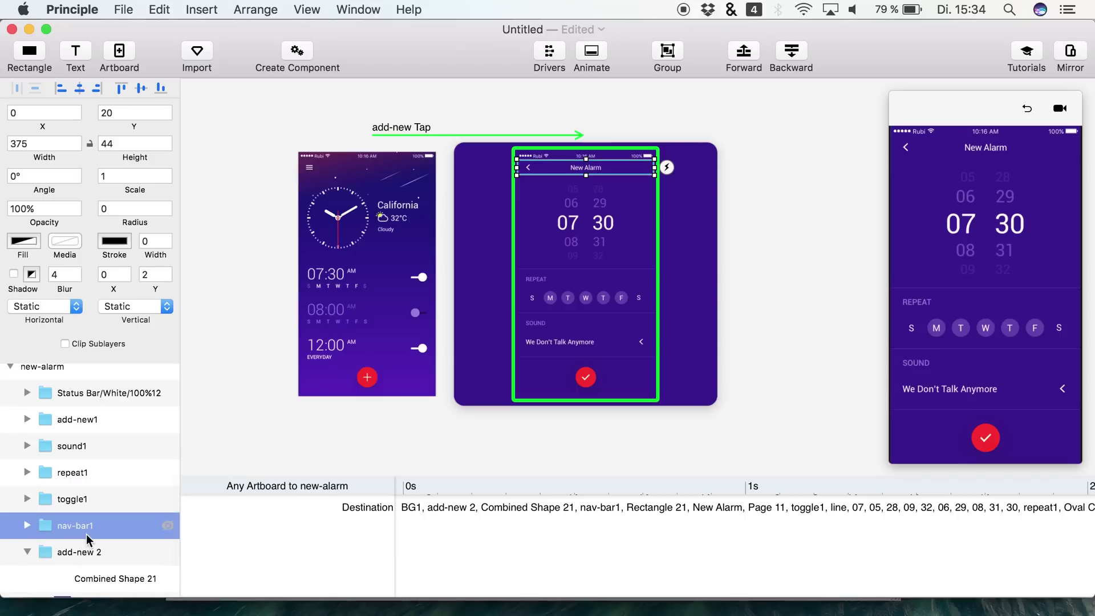
left_click(27, 551)
Replay the add-button tap into New Alarm several times in the preview, resetting between runs
left_click(1022, 112)
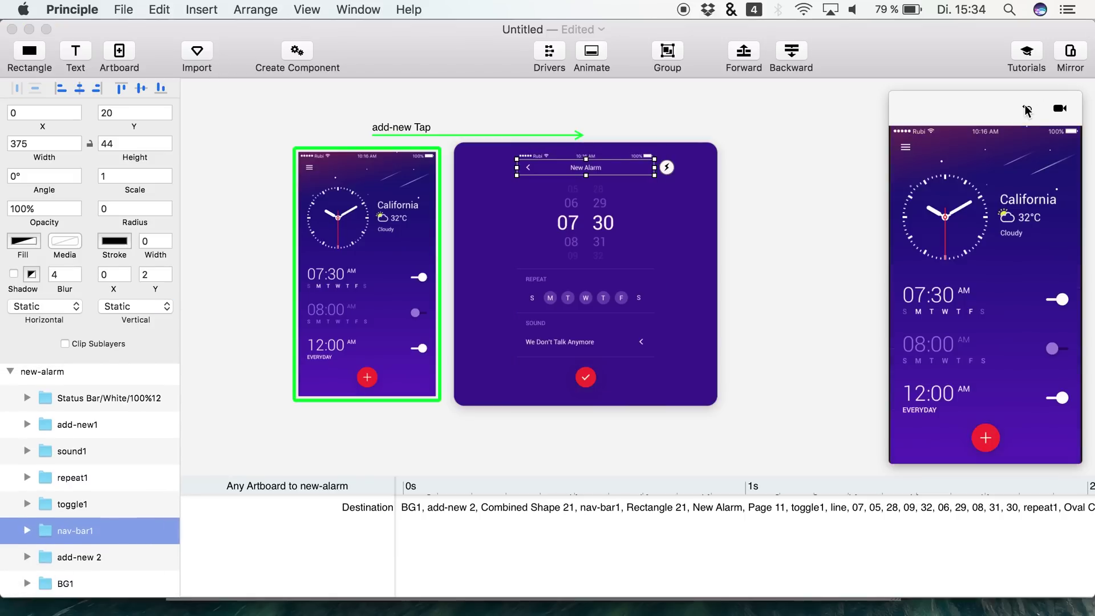
left_click(986, 438)
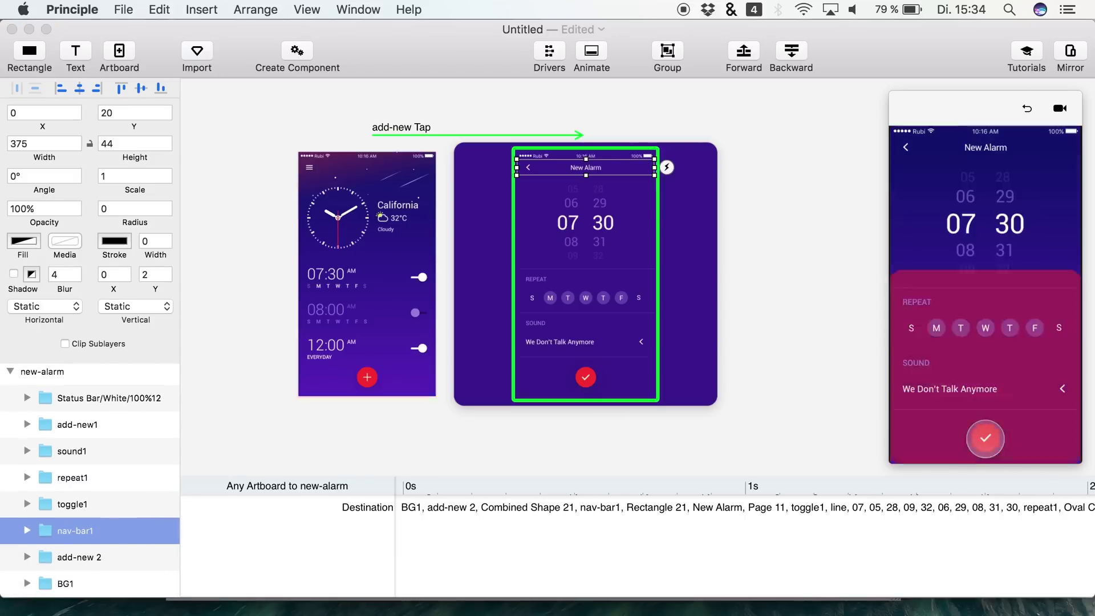
left_click(1028, 111)
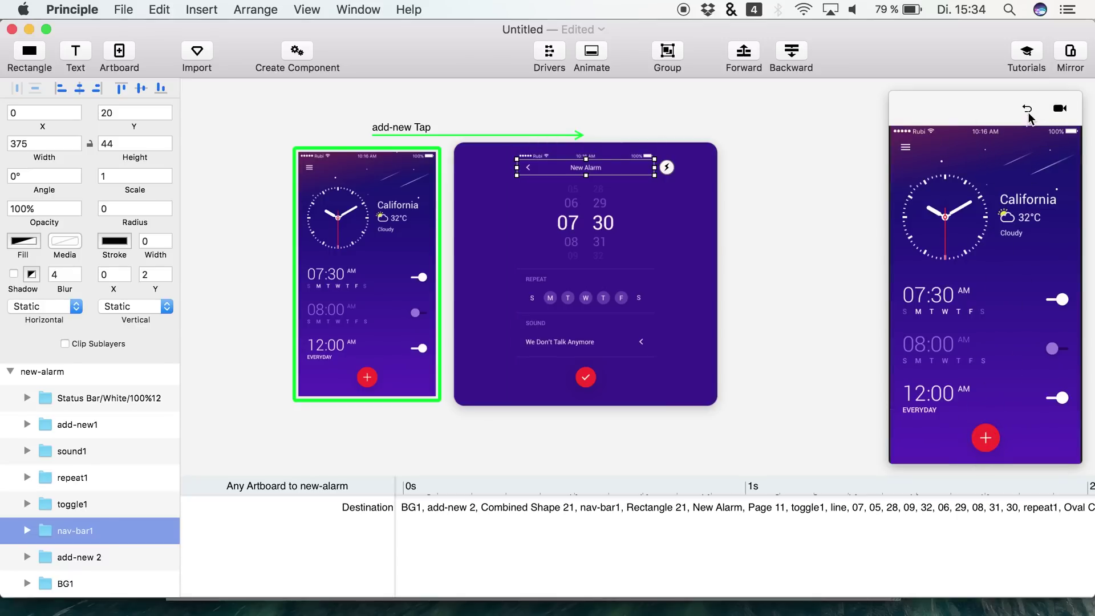
left_click(985, 443)
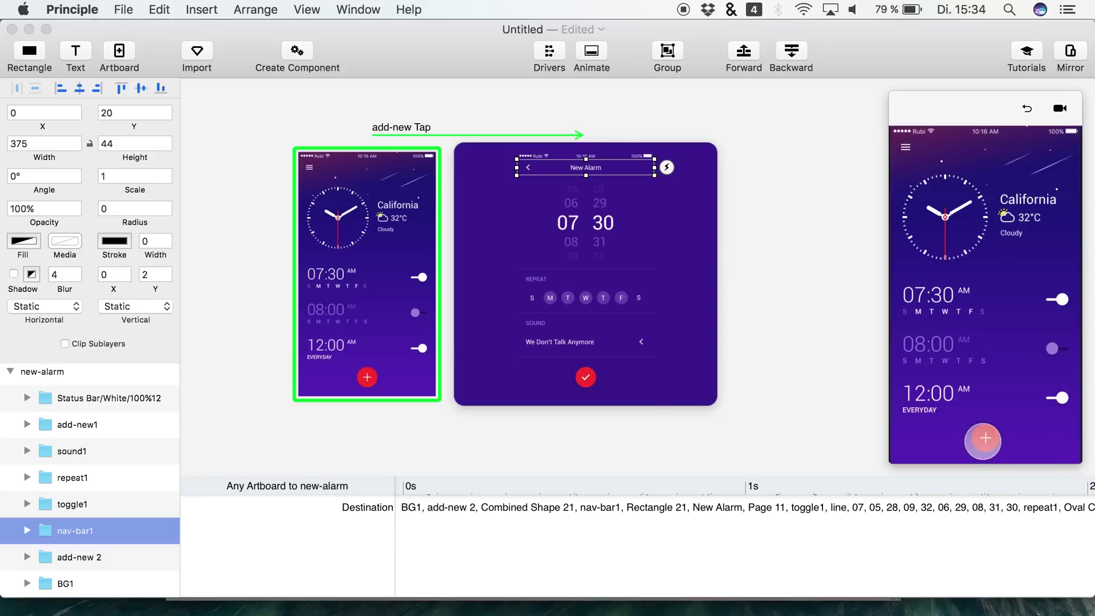
left_click(1029, 109)
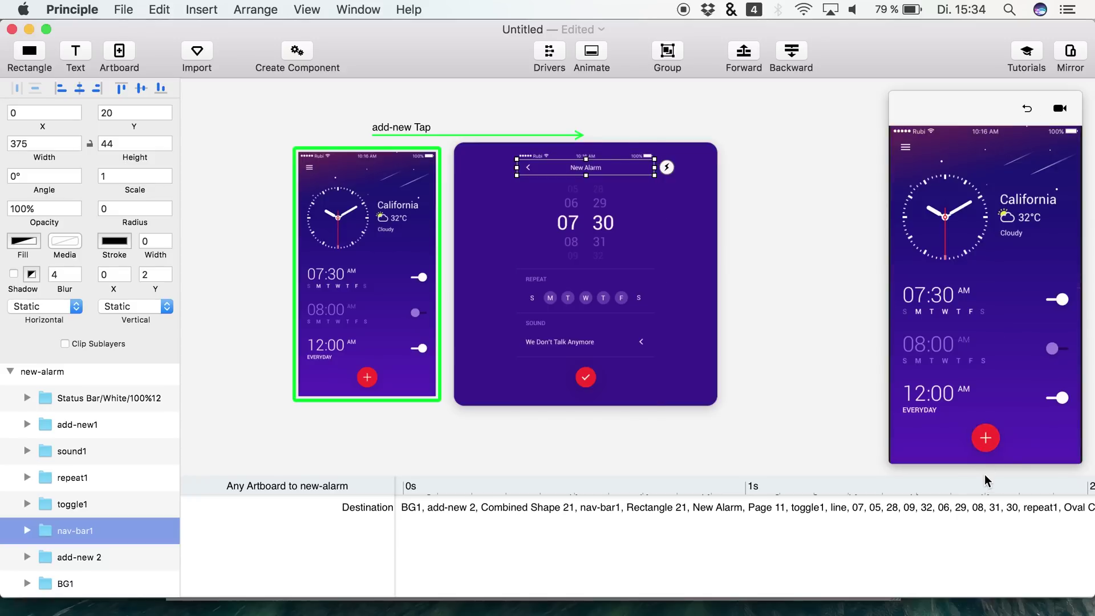
left_click(986, 437)
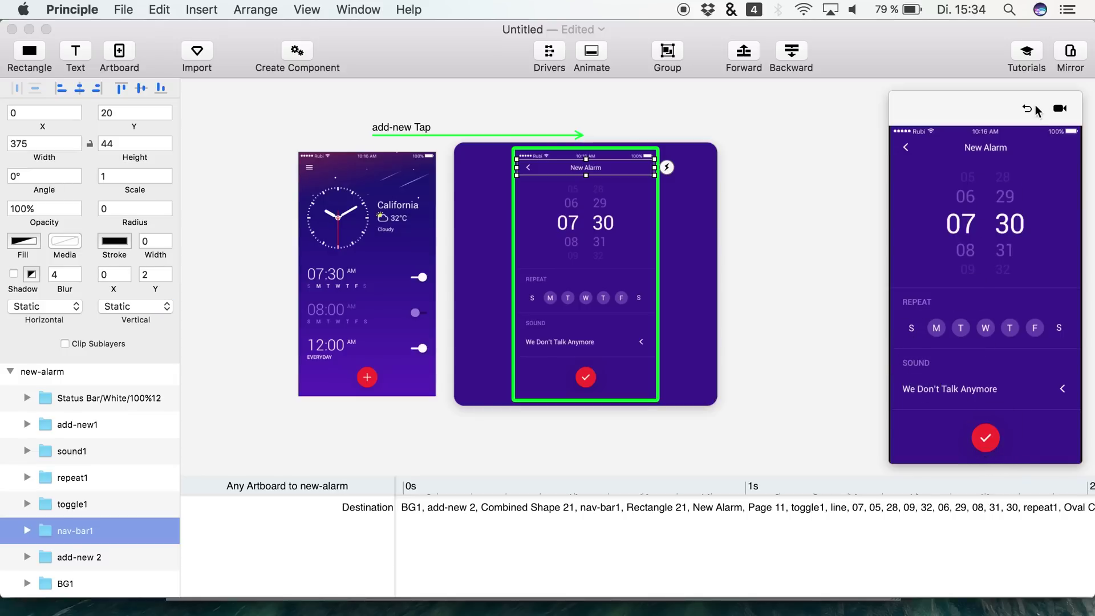
left_click(987, 437)
left_click(985, 440)
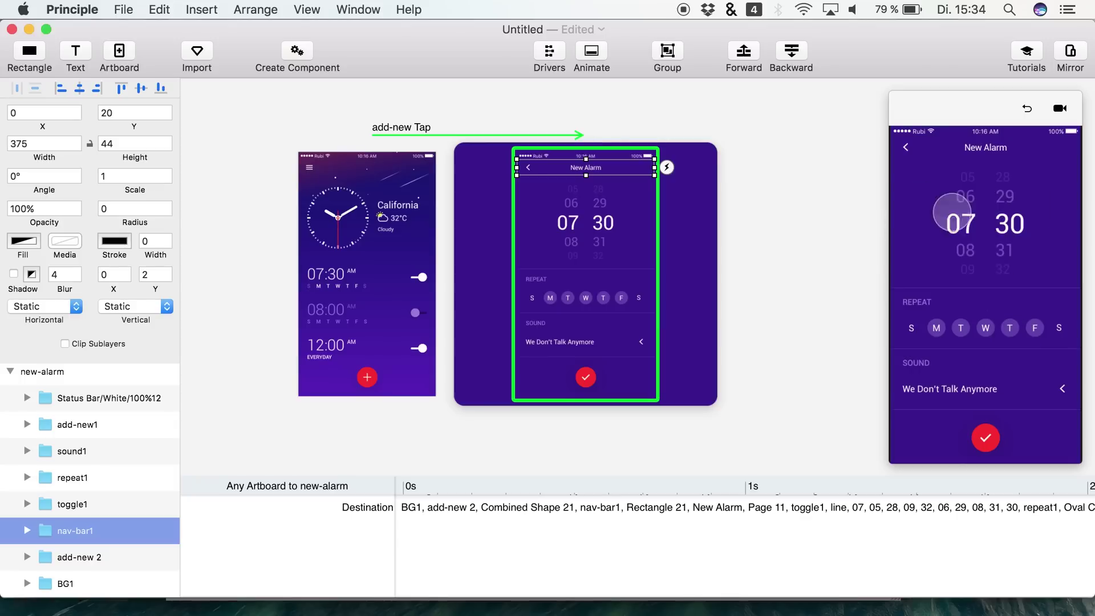
left_click(230, 317)
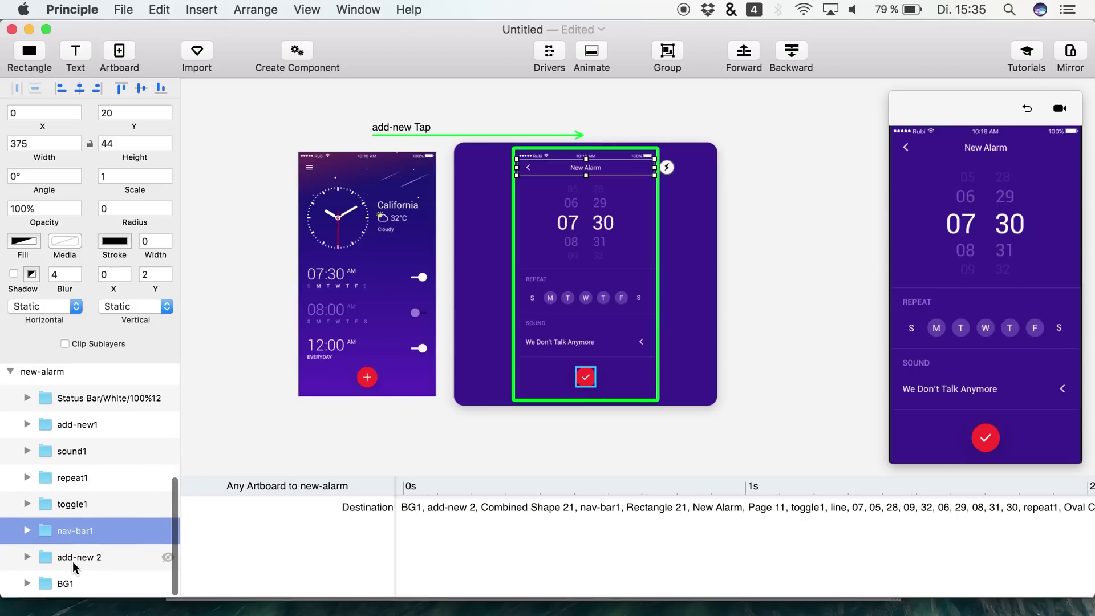
Group New Alarm's content layers from add-new1 through nav-bar1 with Cmd+G
left_click(93, 427, "shift")
scroll(86, 428, "up", 5)
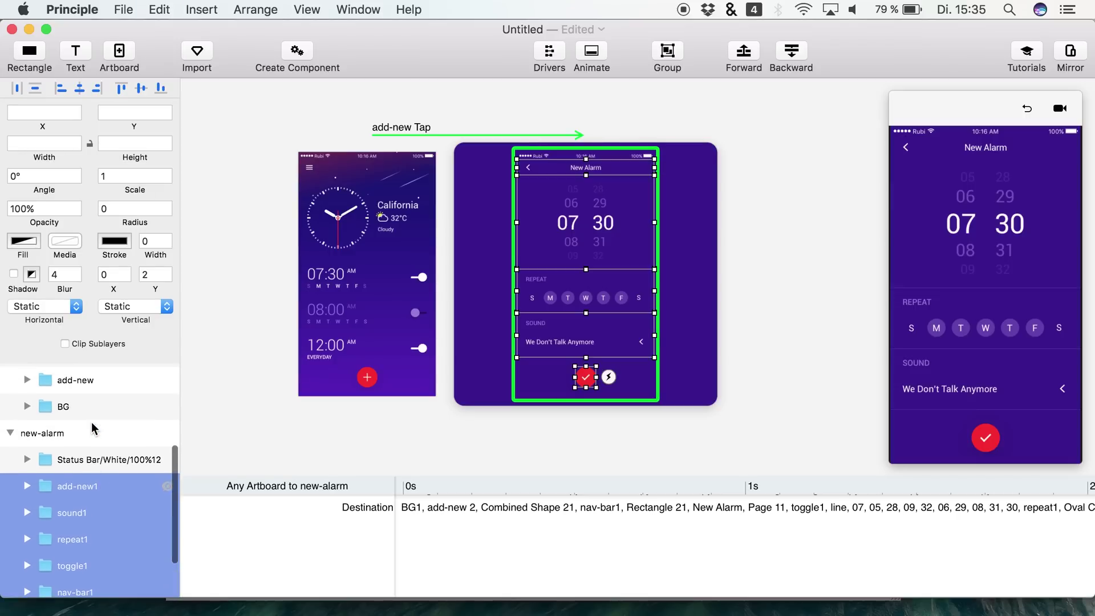
left_click(70, 416)
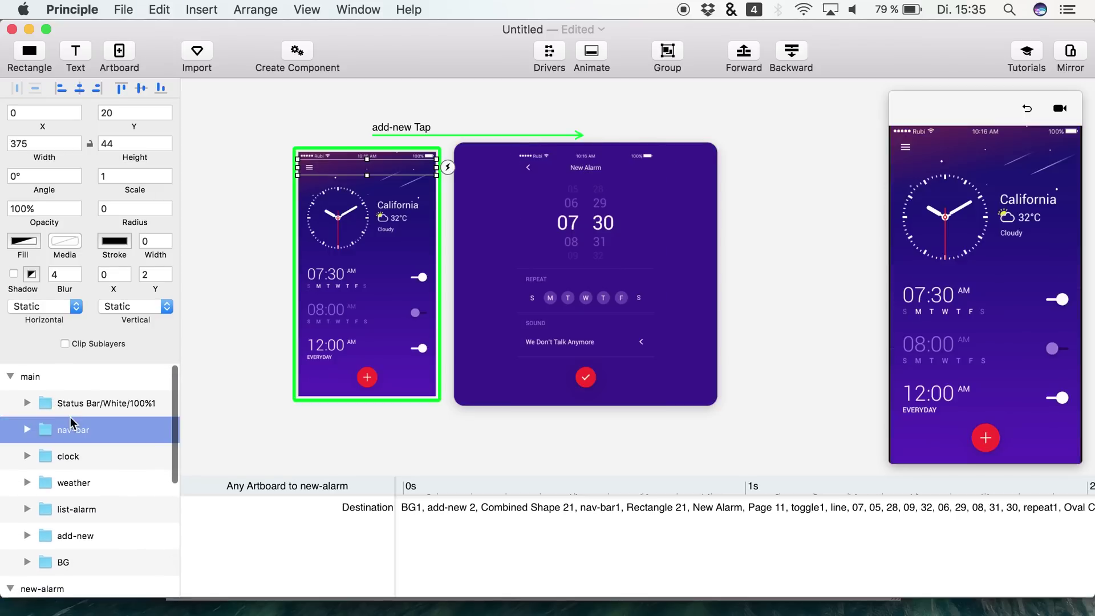
left_click(80, 411)
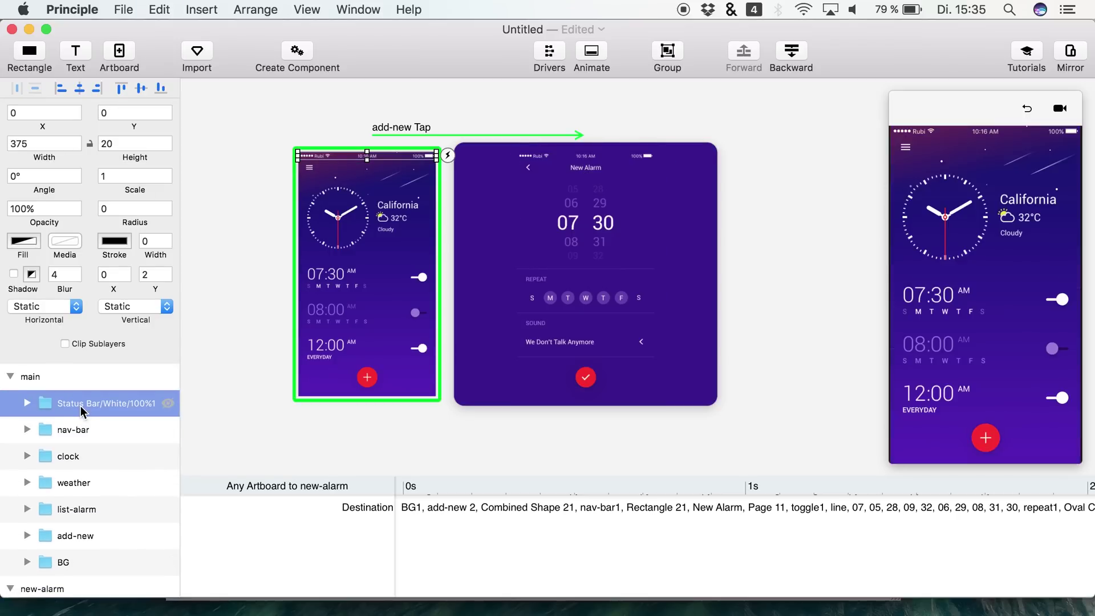
scroll(72, 432, "down", 5)
left_click(76, 454)
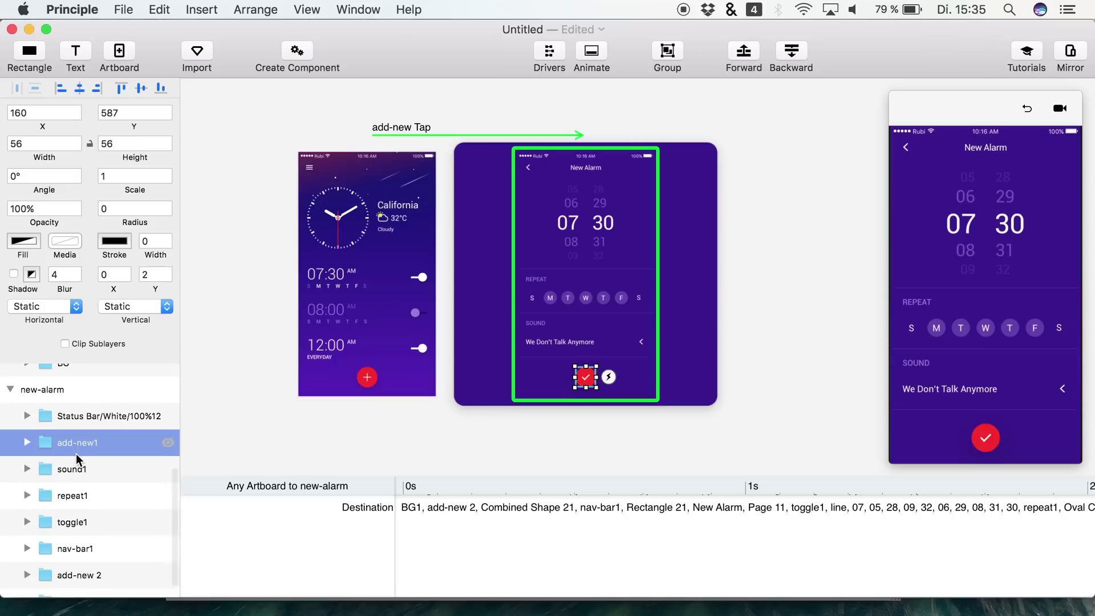
scroll(74, 539, "down", 1)
left_click(80, 529, "shift")
key("super+g")
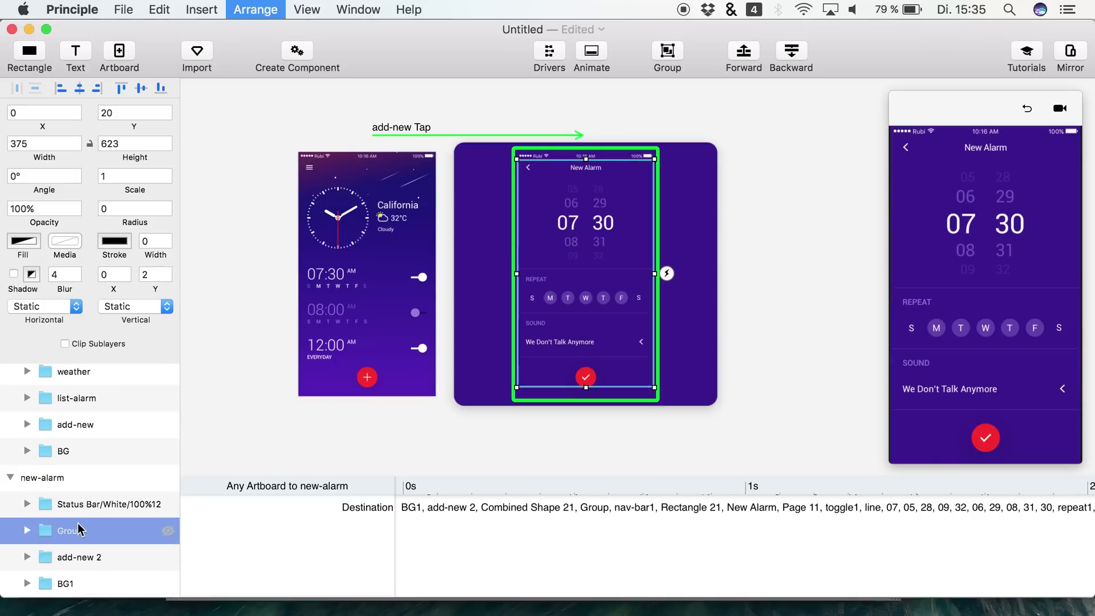
Paste the group above main's Status Bar layer and lower its opacity to 0%
scroll(84, 546, "up", 5)
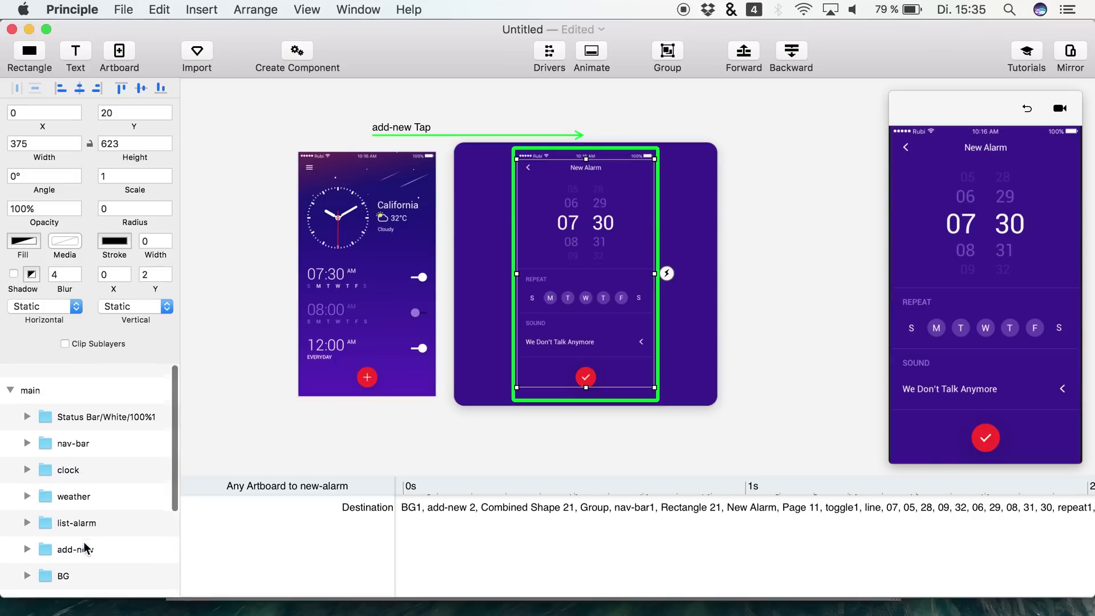
left_click(91, 432)
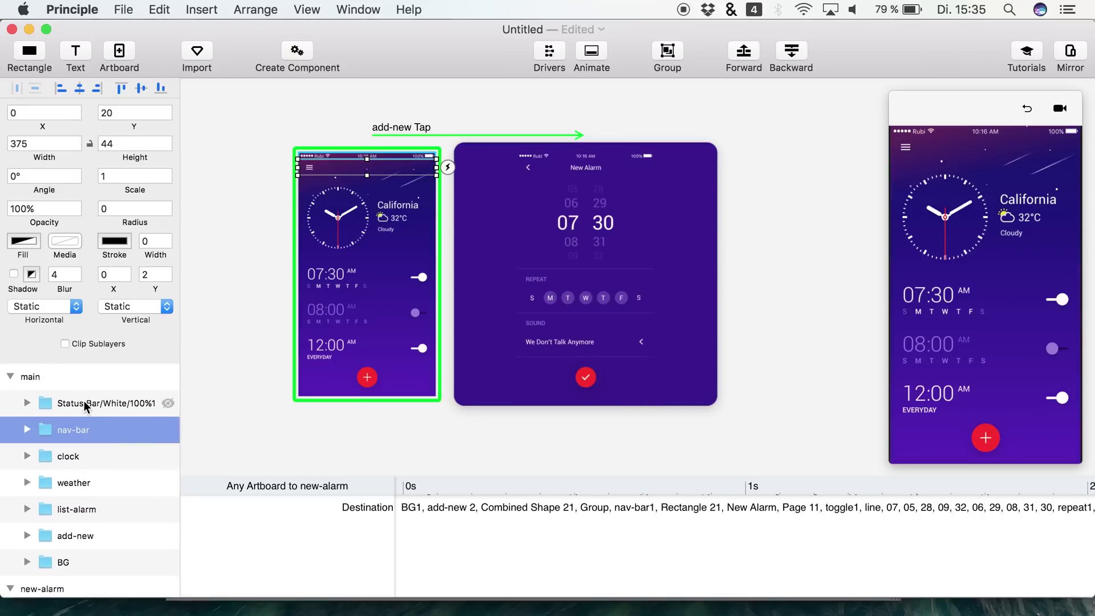
left_click(86, 406)
key("super+v")
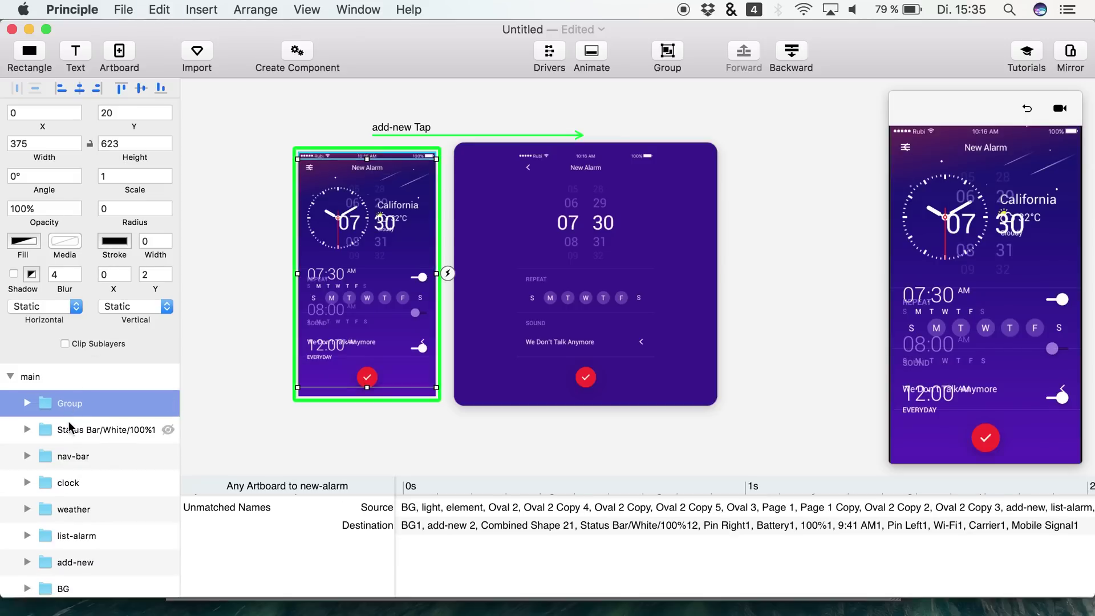
left_click_drag(48, 219, 12, 220)
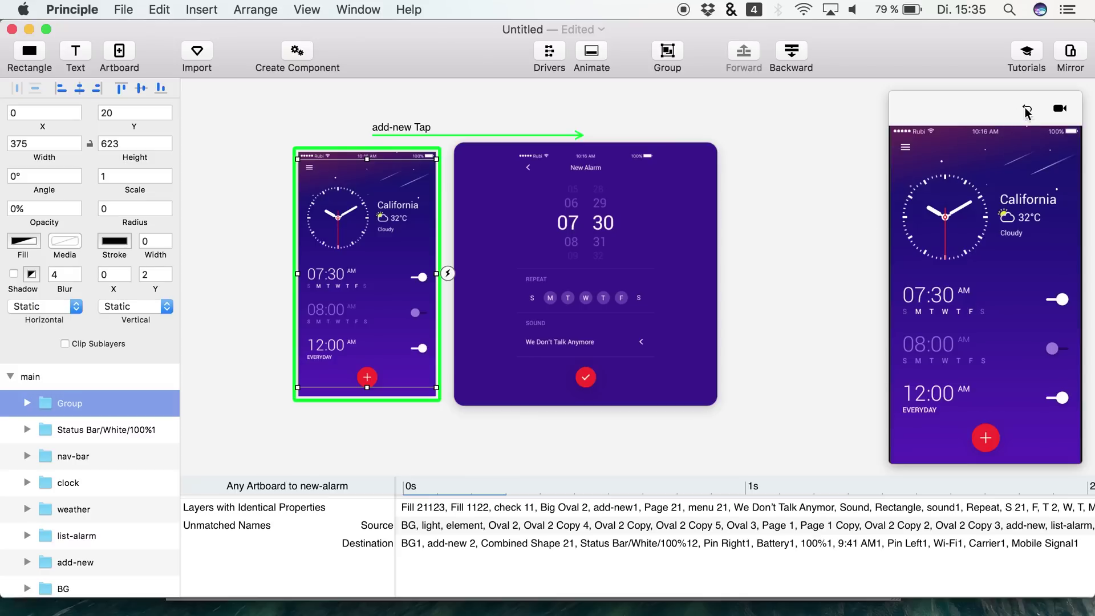
Replay the add-button tap into New Alarm six times in the preview, resetting each time
left_click(985, 444)
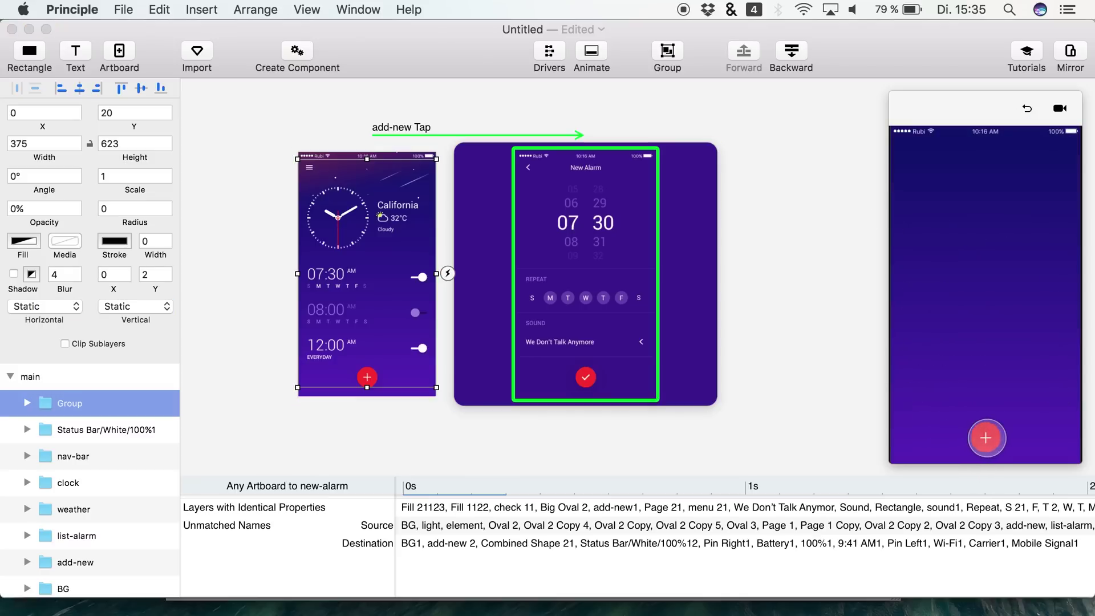
left_click(1027, 109)
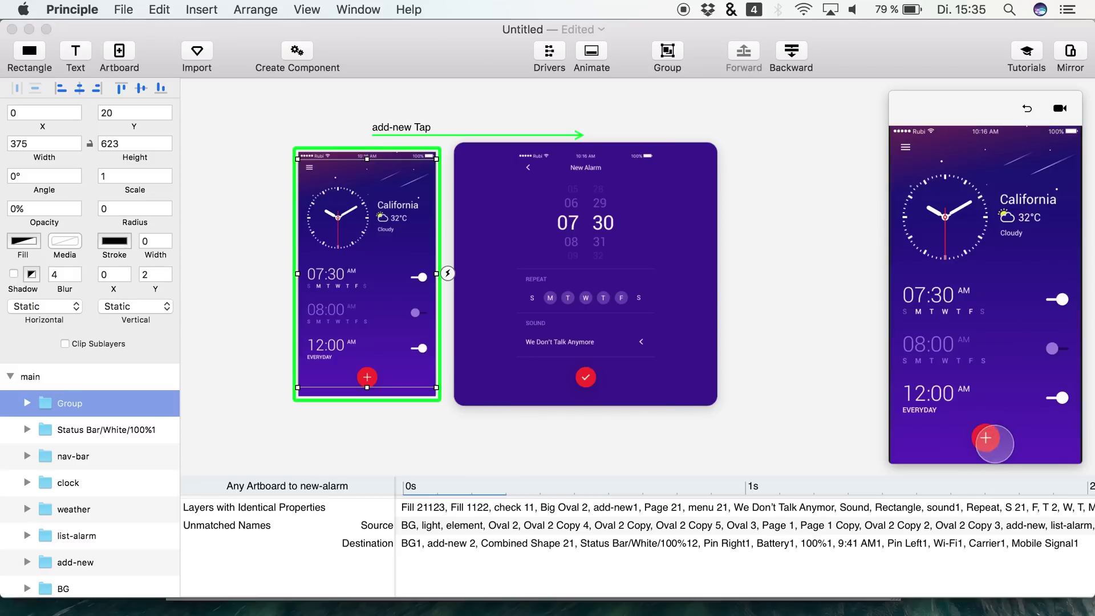
left_click(986, 440)
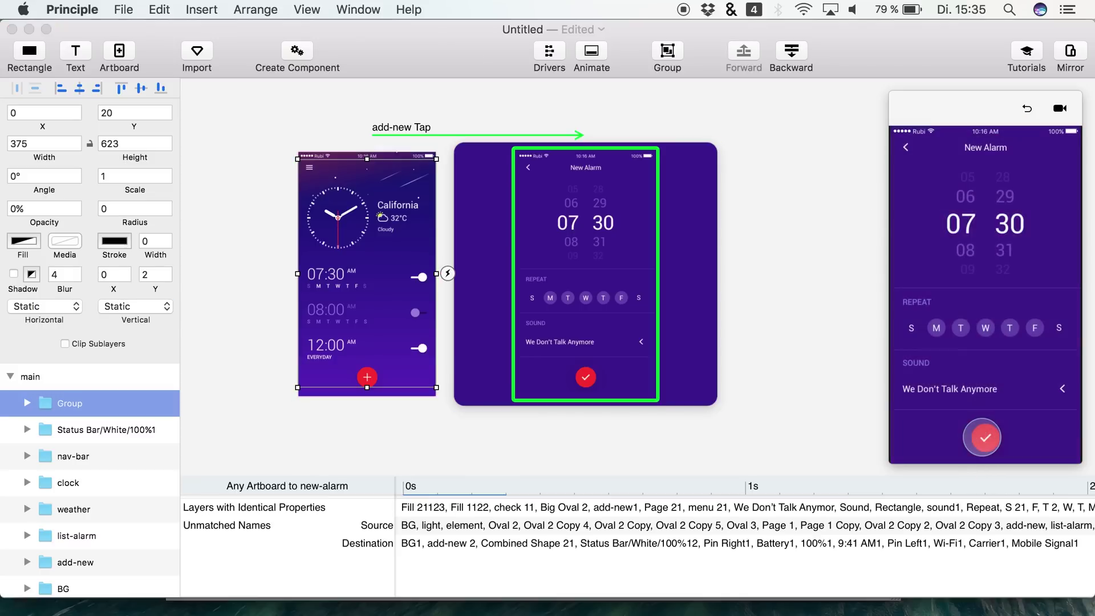
left_click(1027, 109)
left_click(984, 437)
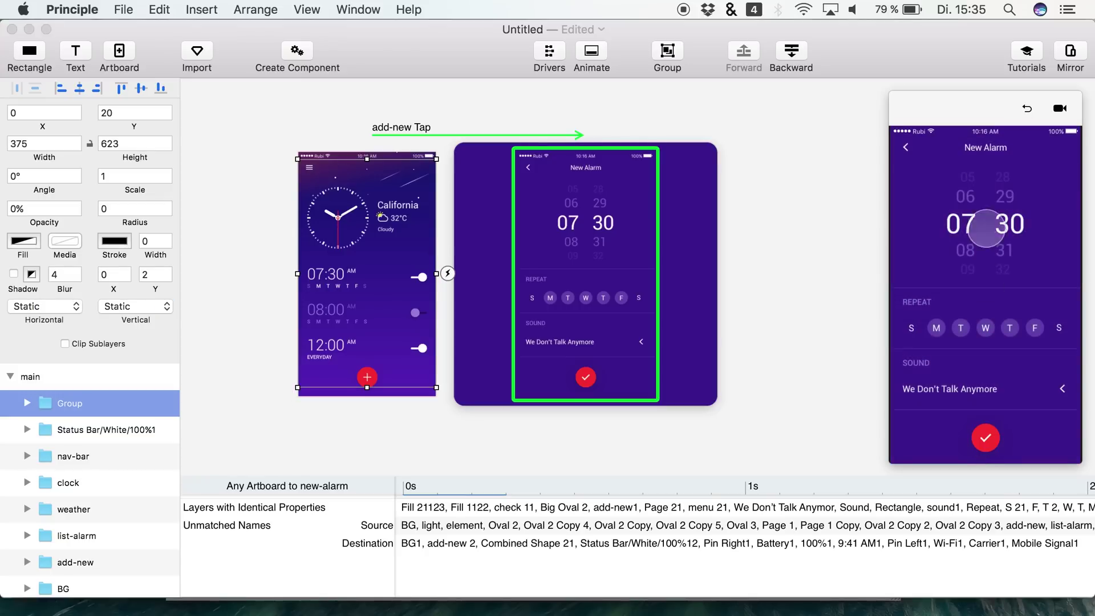
left_click(1027, 109)
left_click(977, 448)
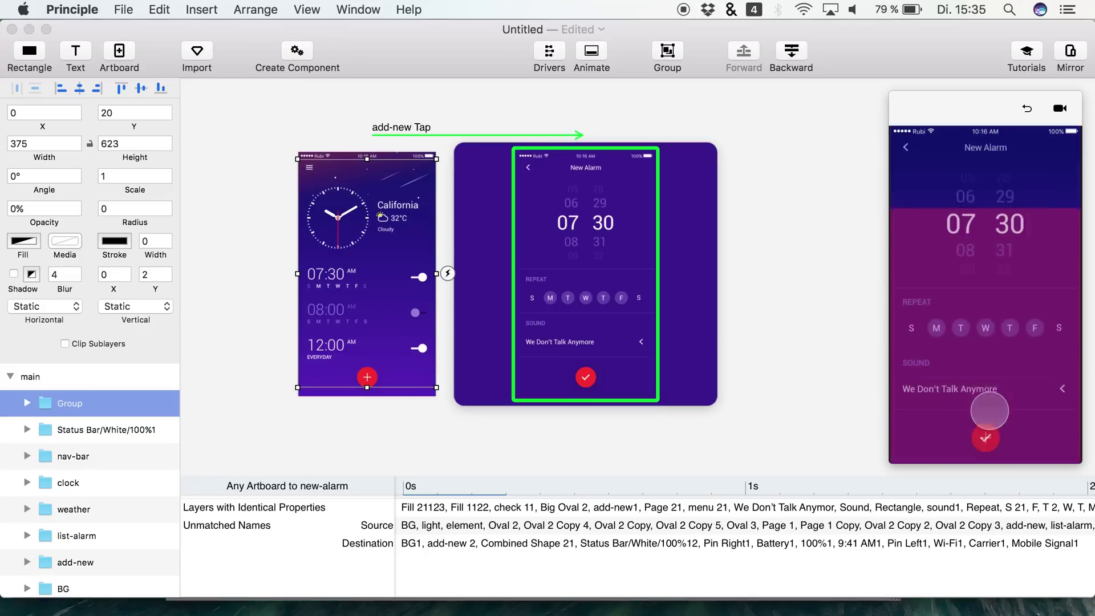
left_click(1028, 108)
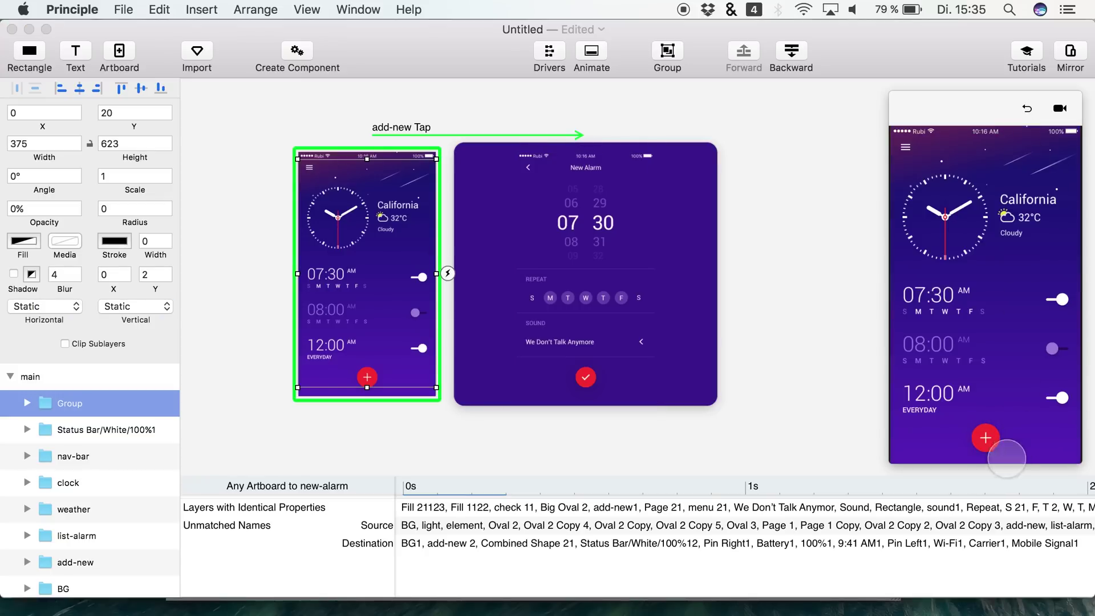
left_click(988, 439)
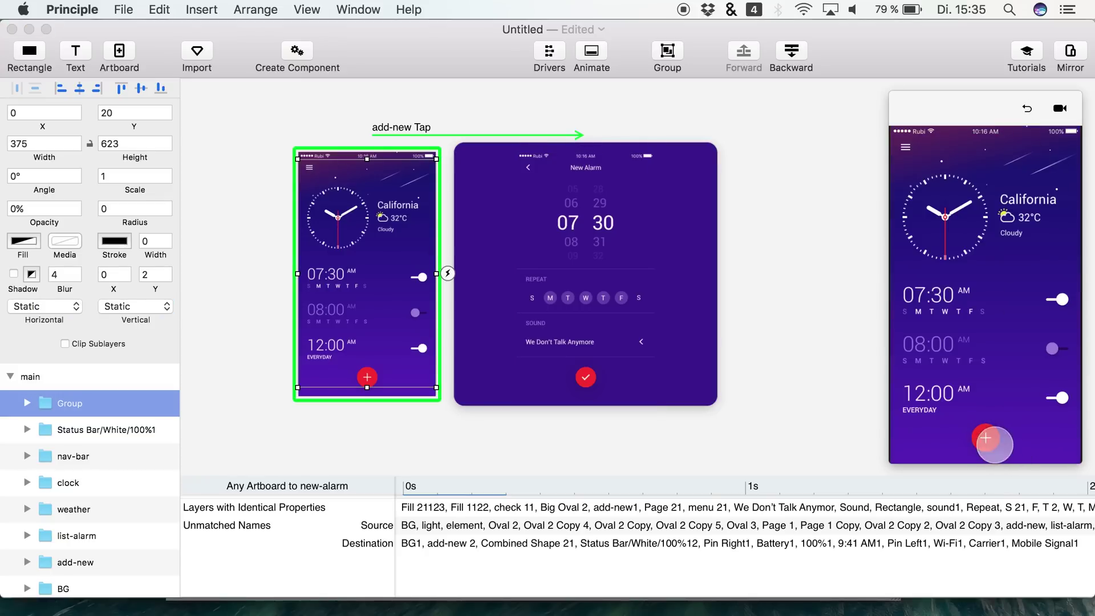
left_click(1028, 109)
left_click(987, 437)
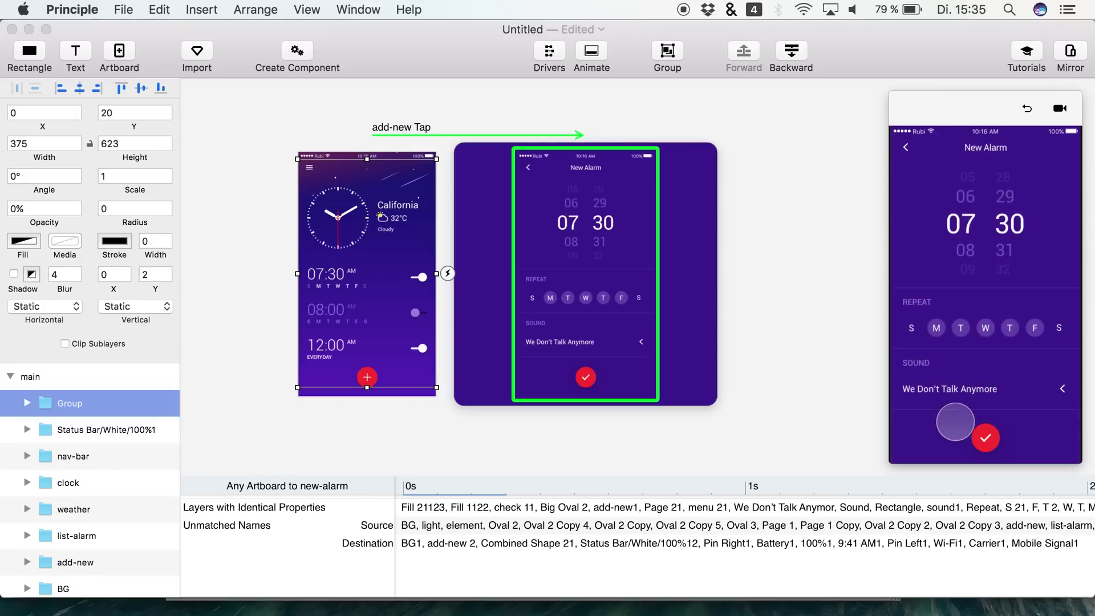
left_click(1030, 117)
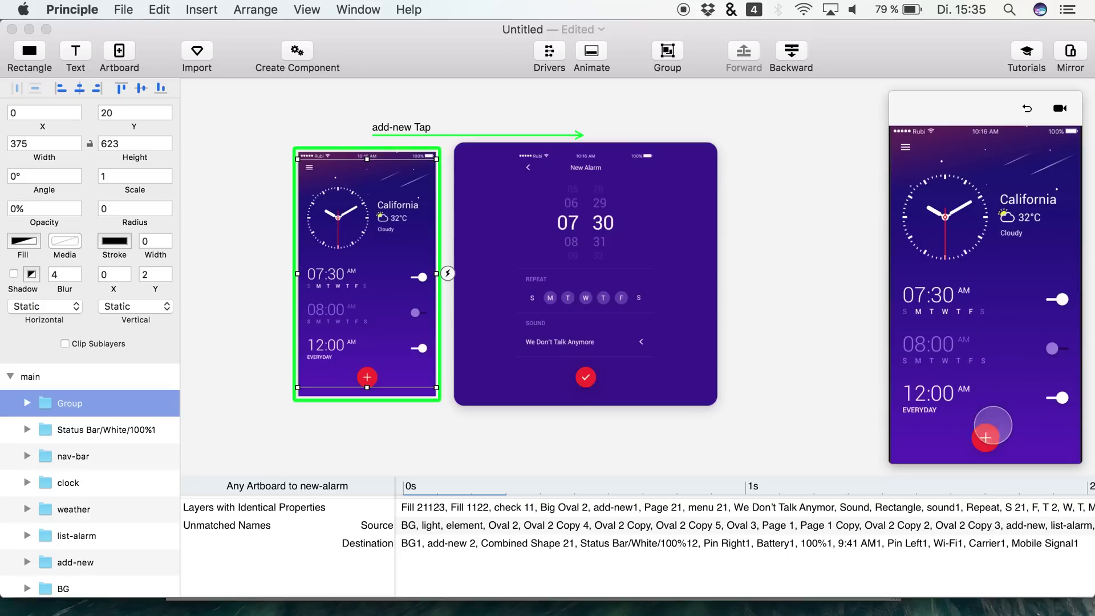
left_click(985, 437)
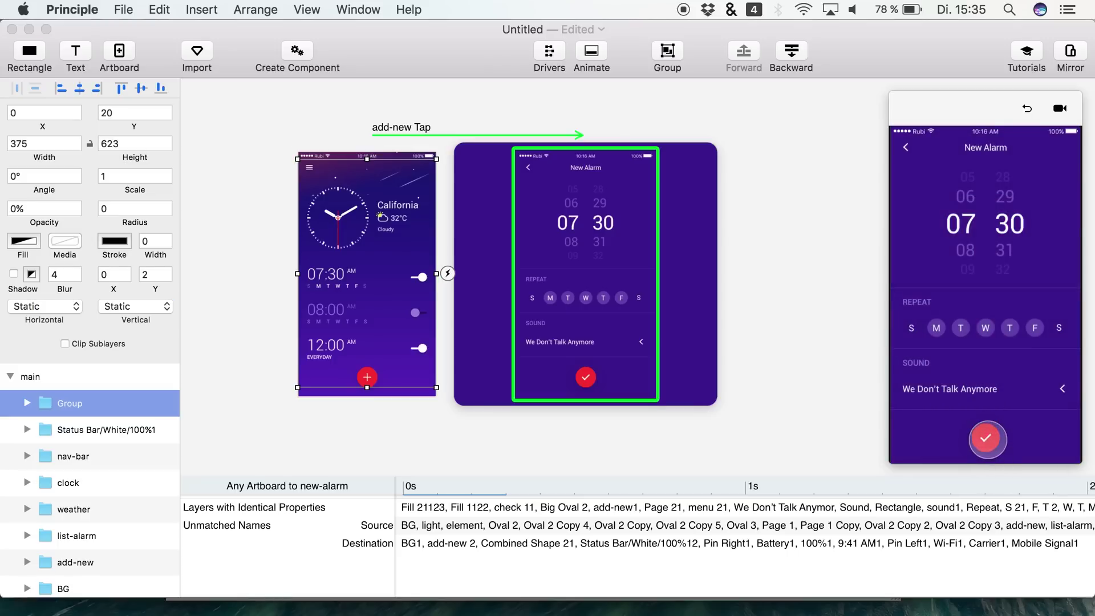
left_click(1025, 108)
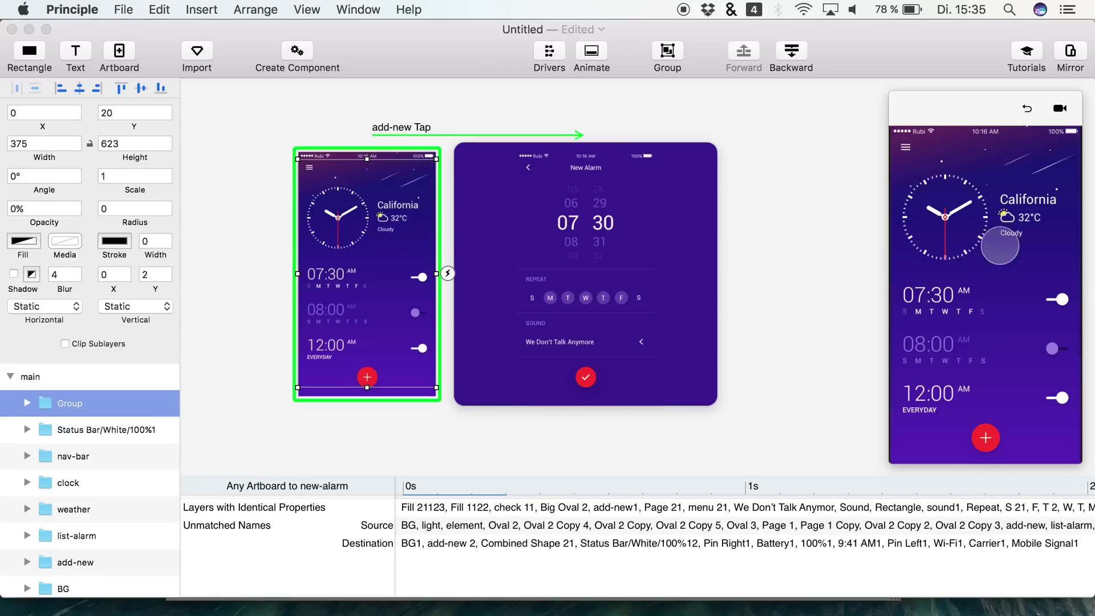